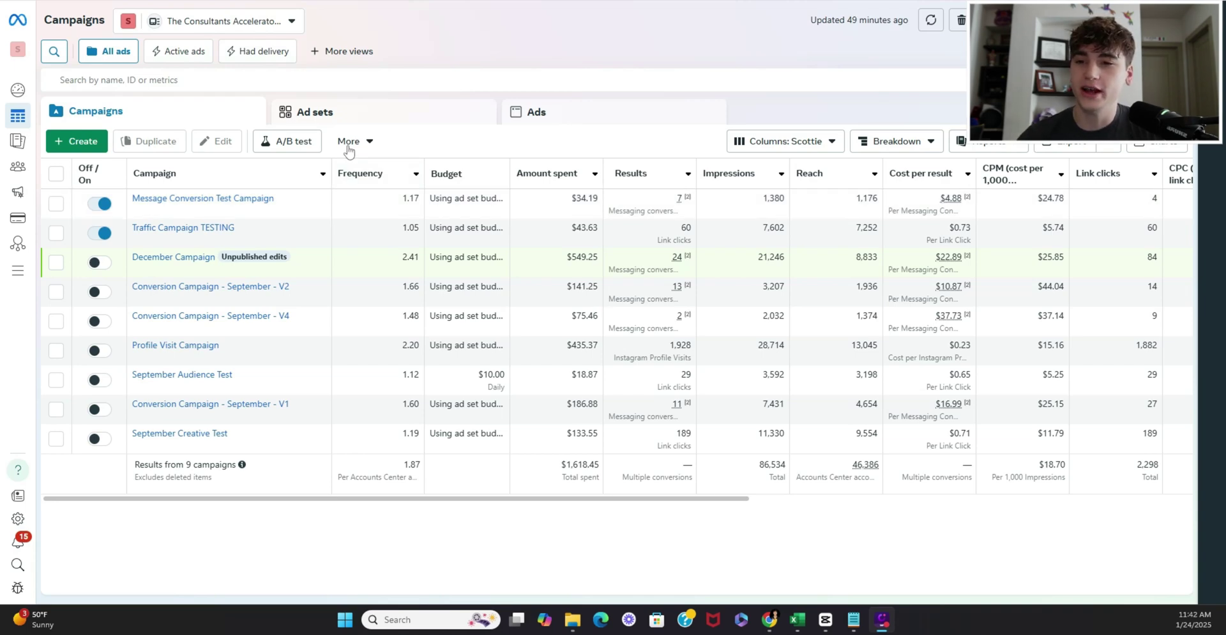
# Create a new auction campaign with the Traffic objective, using the manual traffic campaign setup.
pyautogui.click(83, 141)
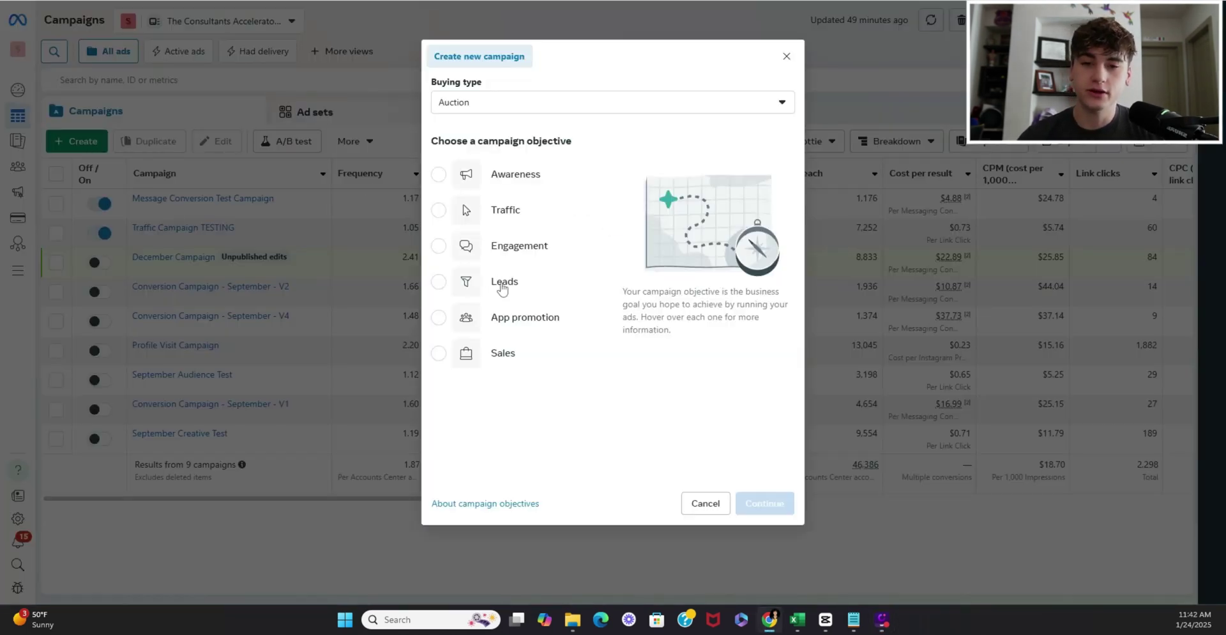
pyautogui.click(505, 217)
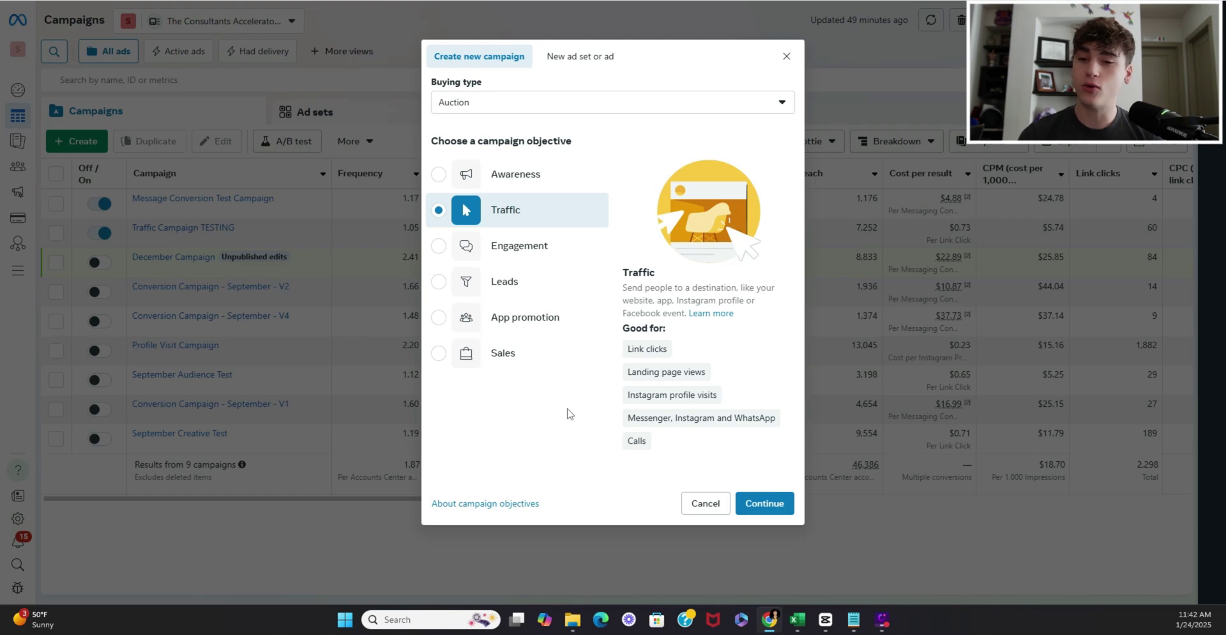
pyautogui.click(525, 261)
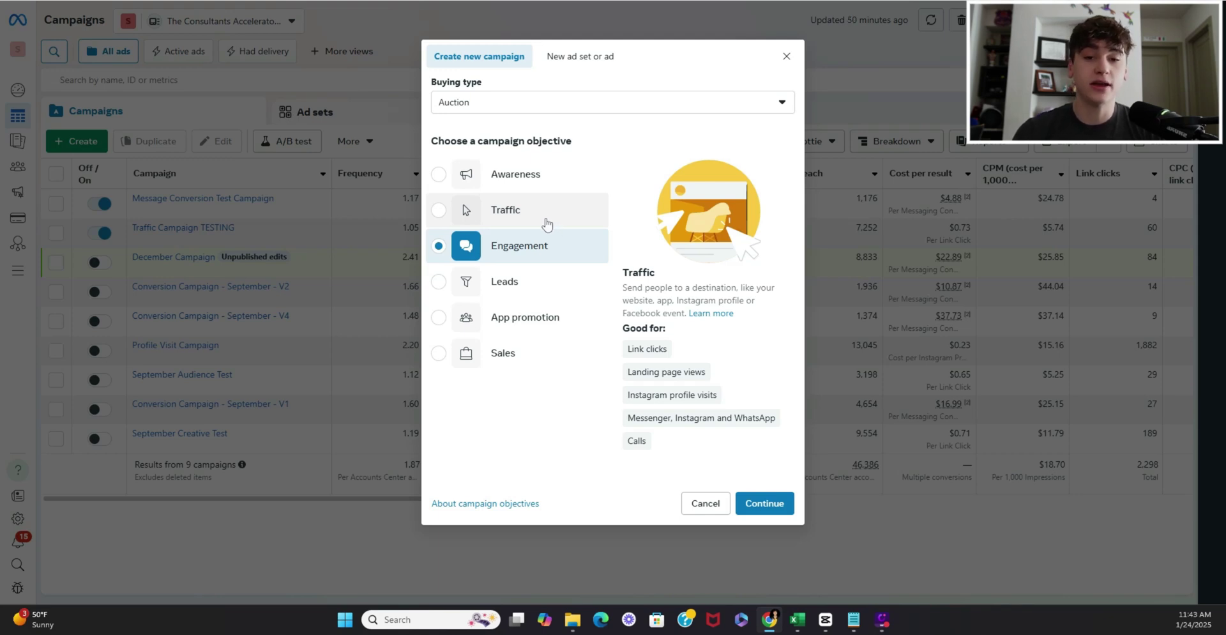
pyautogui.click(547, 225)
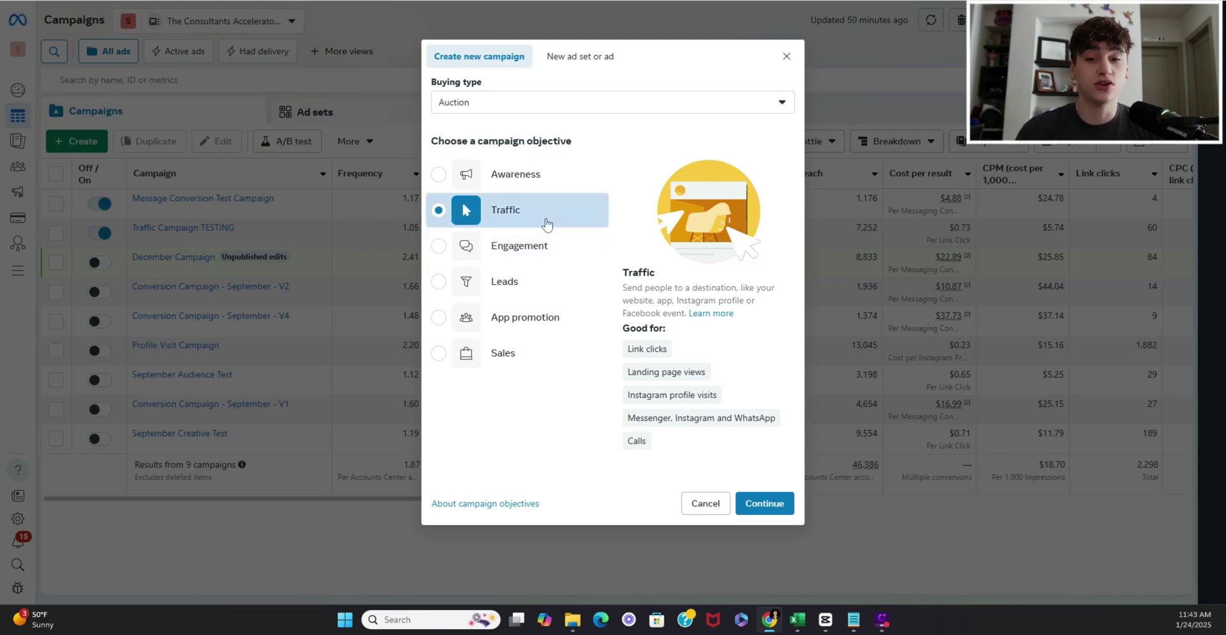
pyautogui.click(757, 502)
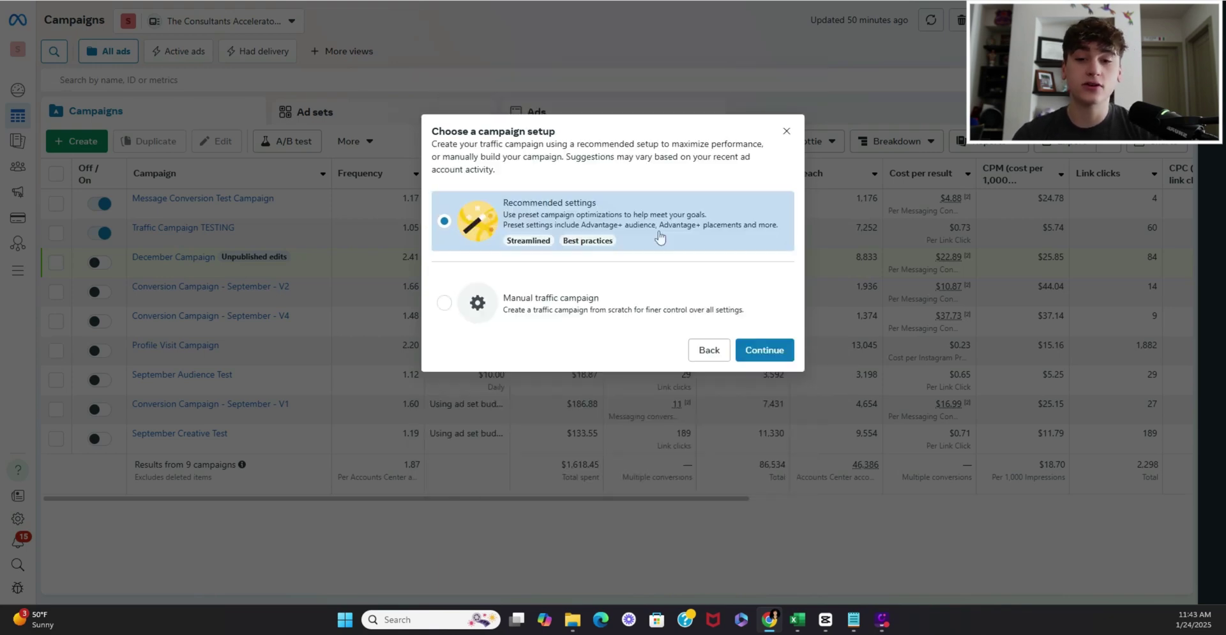
pyautogui.click(582, 323)
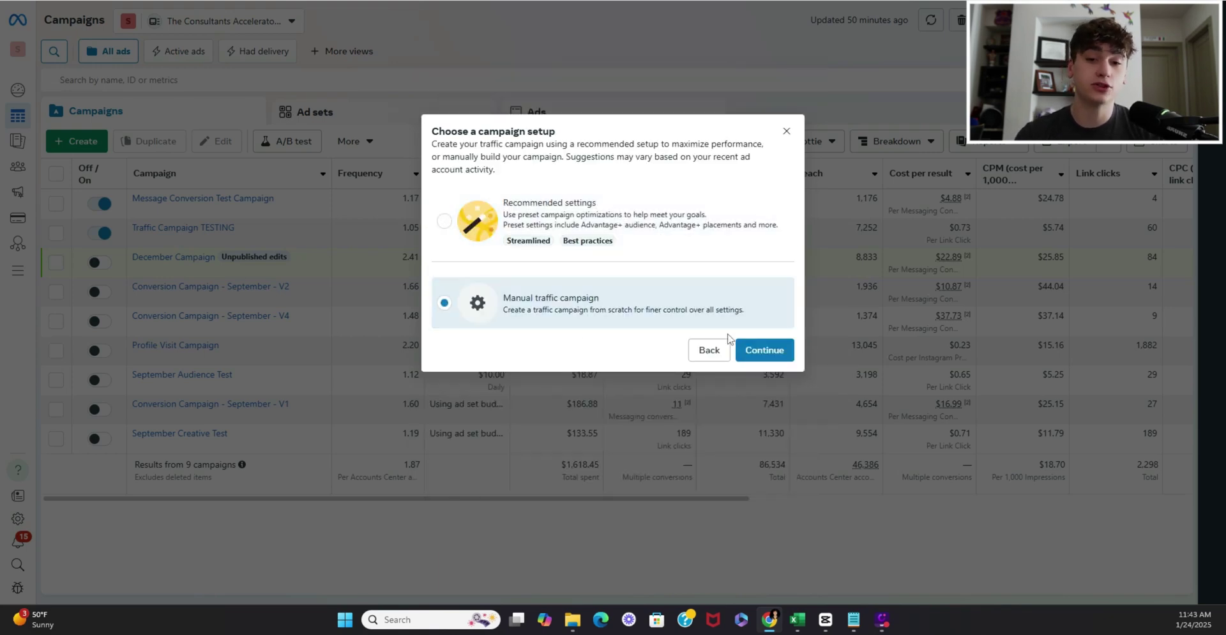
pyautogui.click(768, 352)
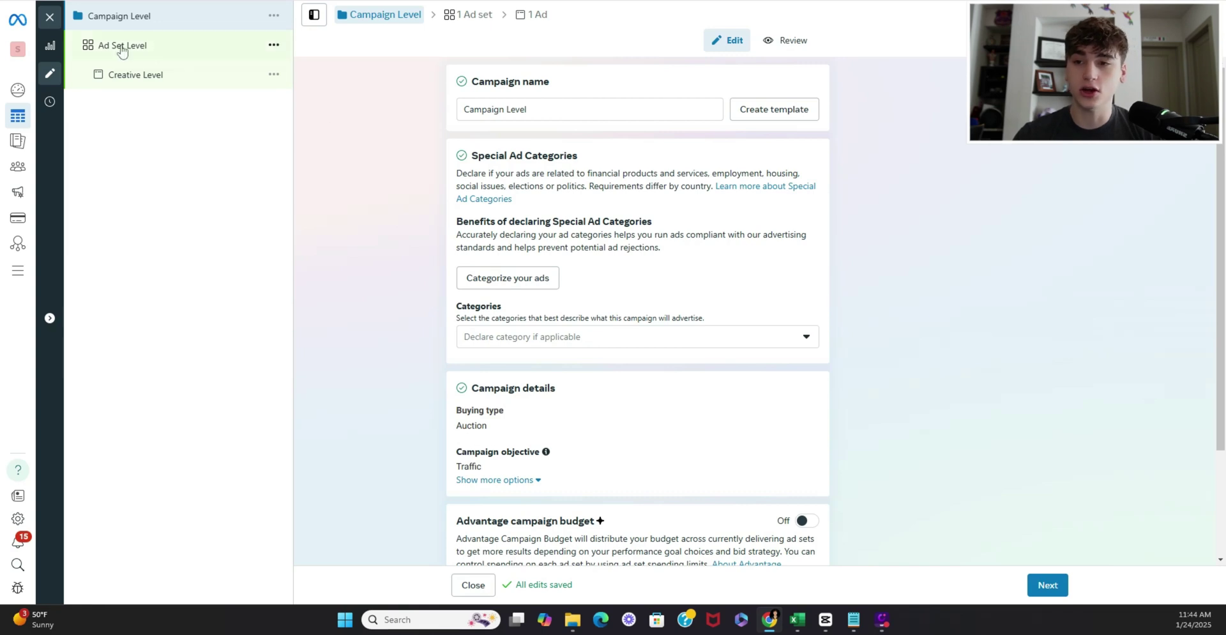
# Look through the settings of the new campaign's ad set level and creative level, returning to the campaign level.
pyautogui.click(171, 56)
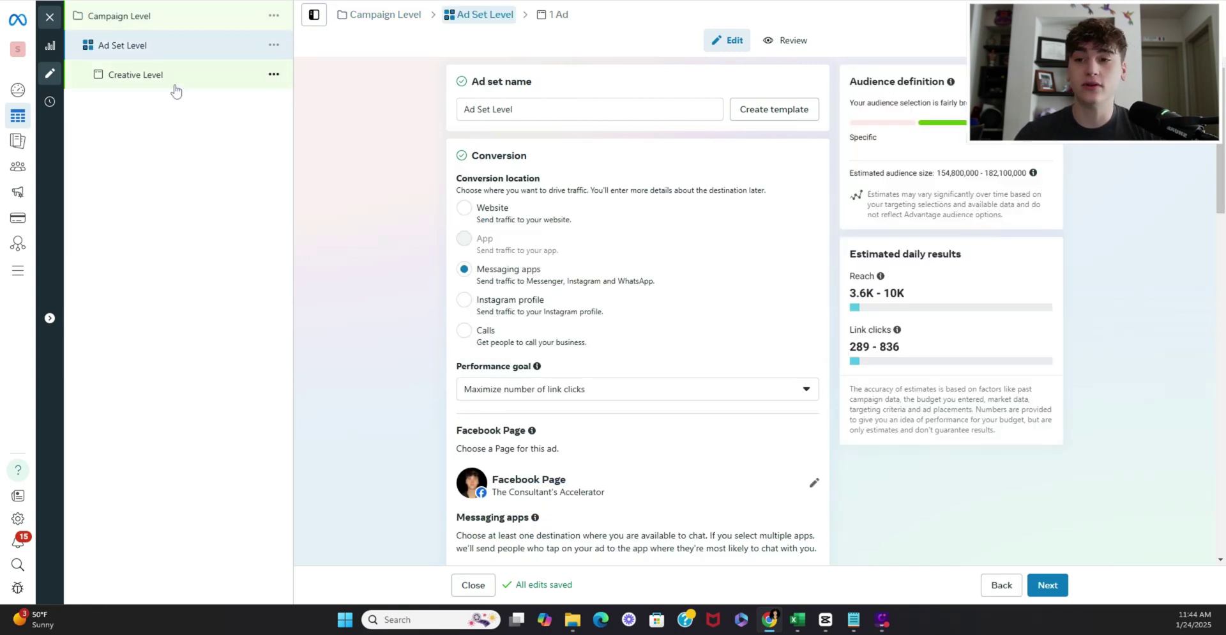
pyautogui.click(173, 85)
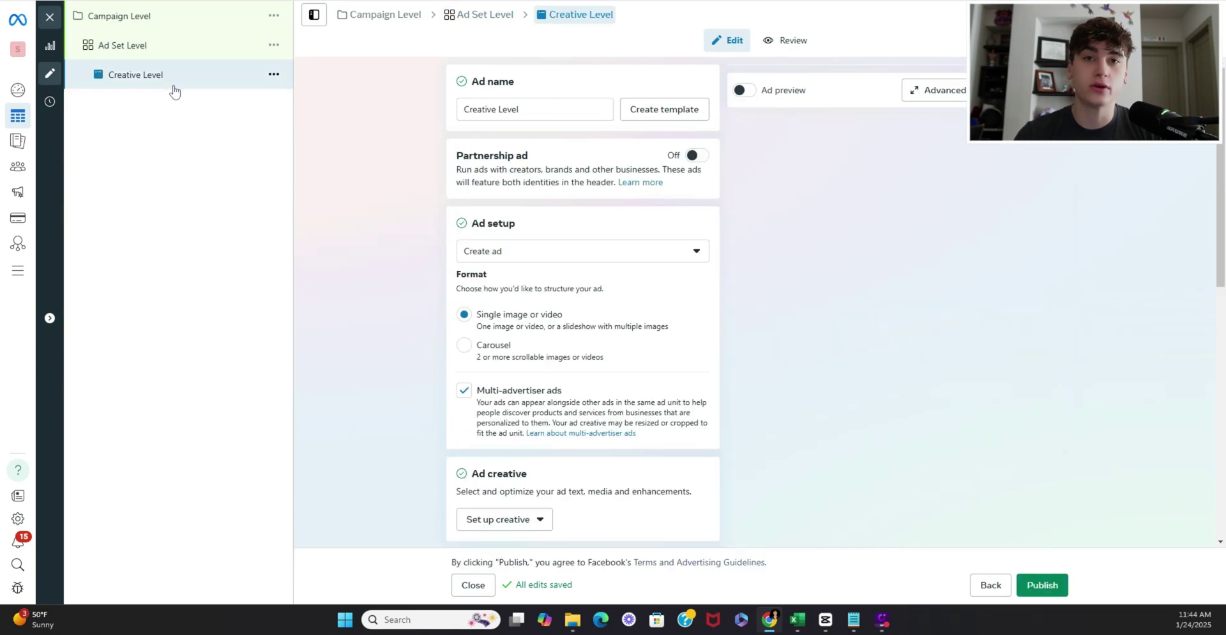
pyautogui.click(164, 19)
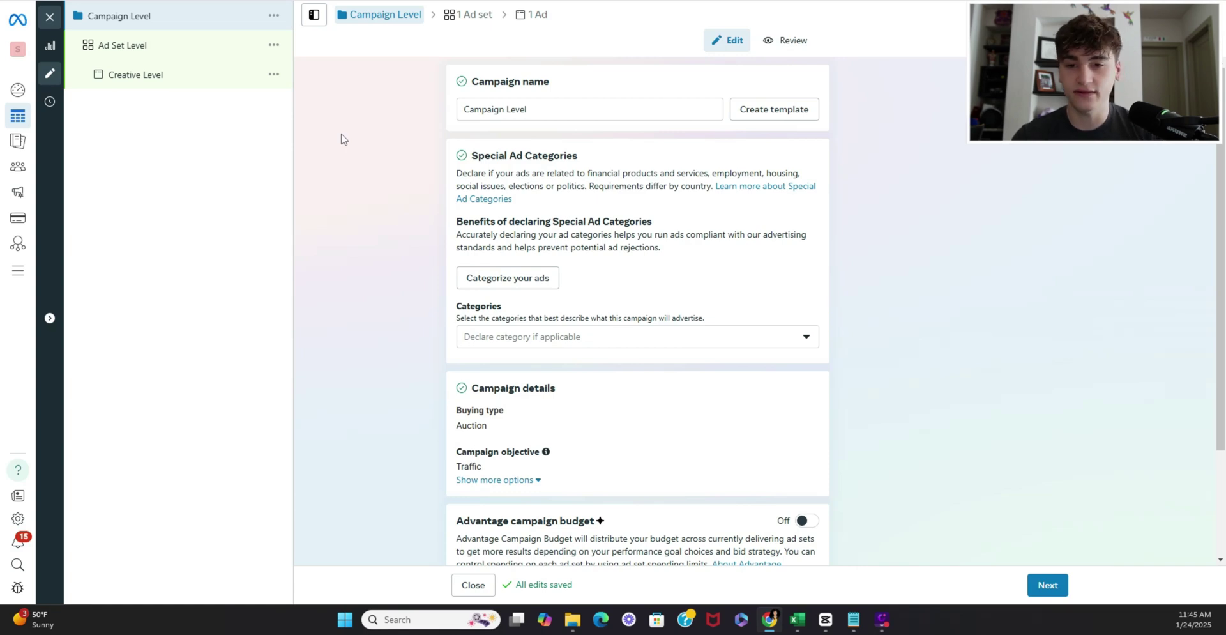
# Set the ad set's performance goal to maximize number of conversations.
pyautogui.click(174, 44)
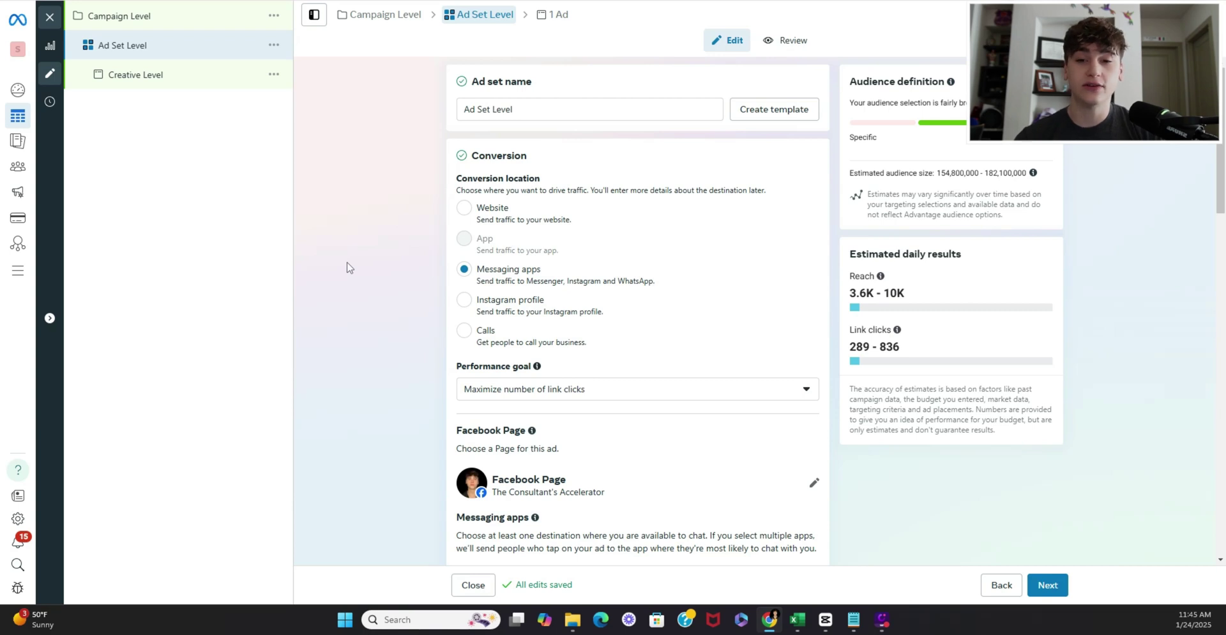
pyautogui.scroll(-3, 408, 319)
pyautogui.click(669, 199)
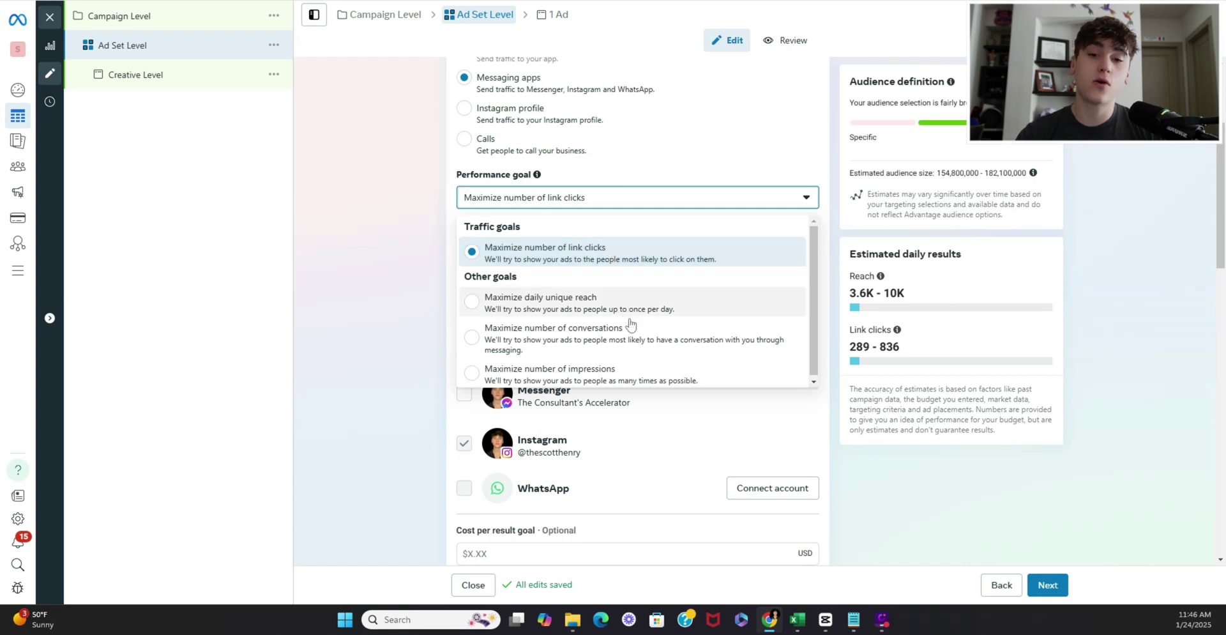
pyautogui.click(428, 206)
pyautogui.click(617, 203)
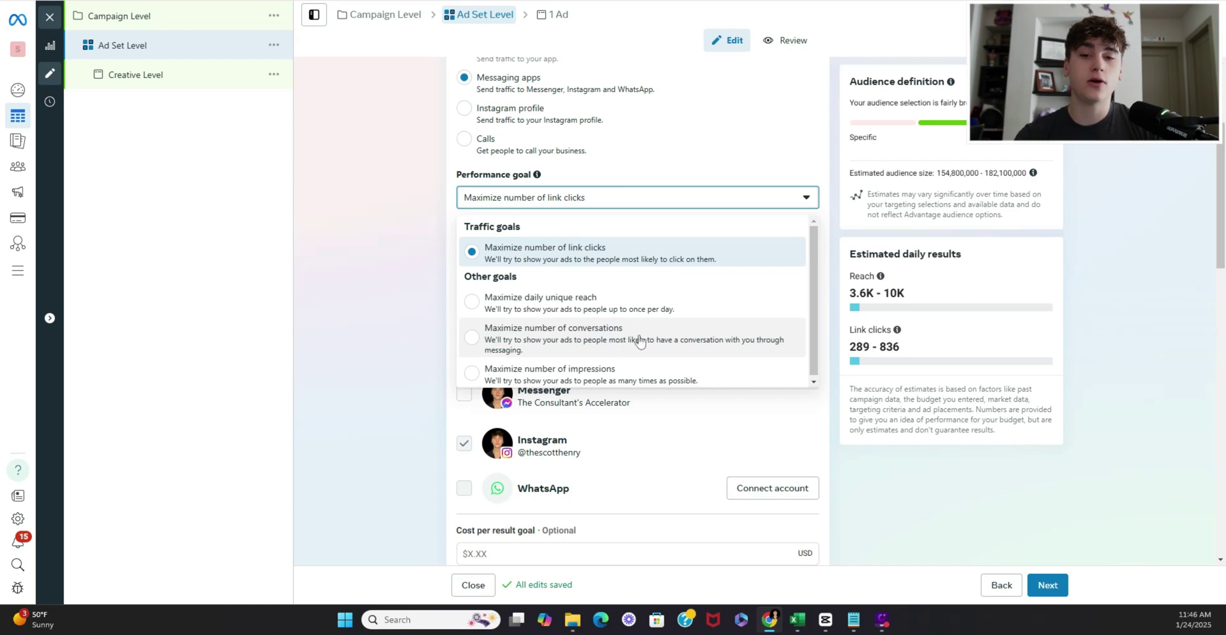
pyautogui.click(632, 340)
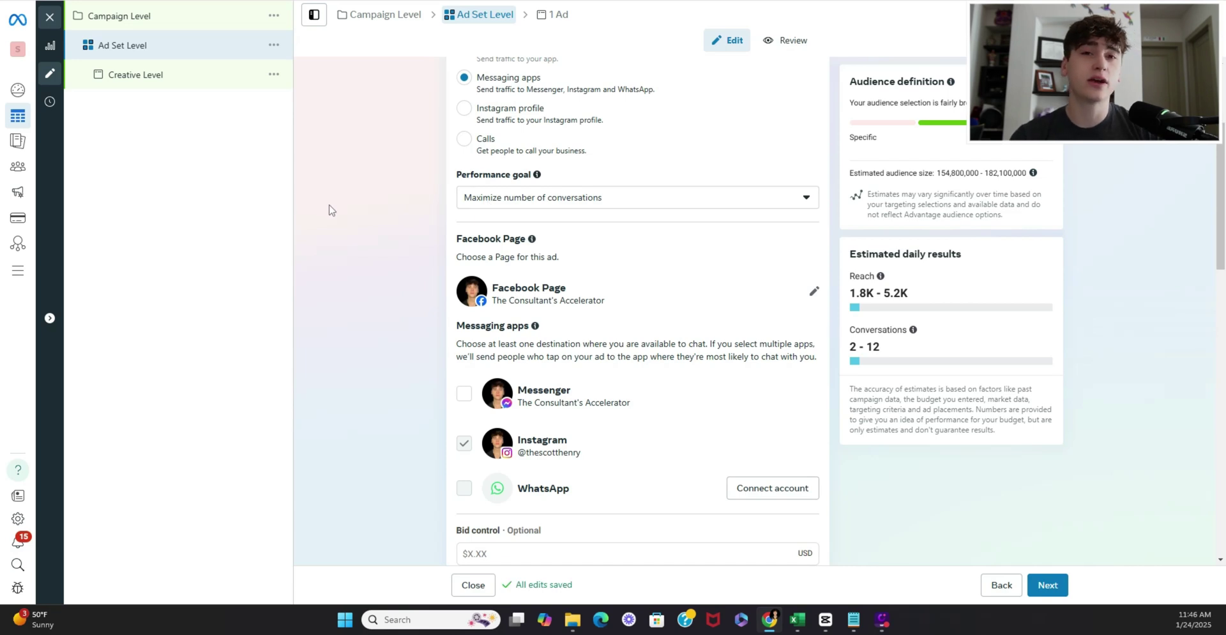
# Set the ad set's daily budget to $50.
pyautogui.scroll(-2, 452, 316)
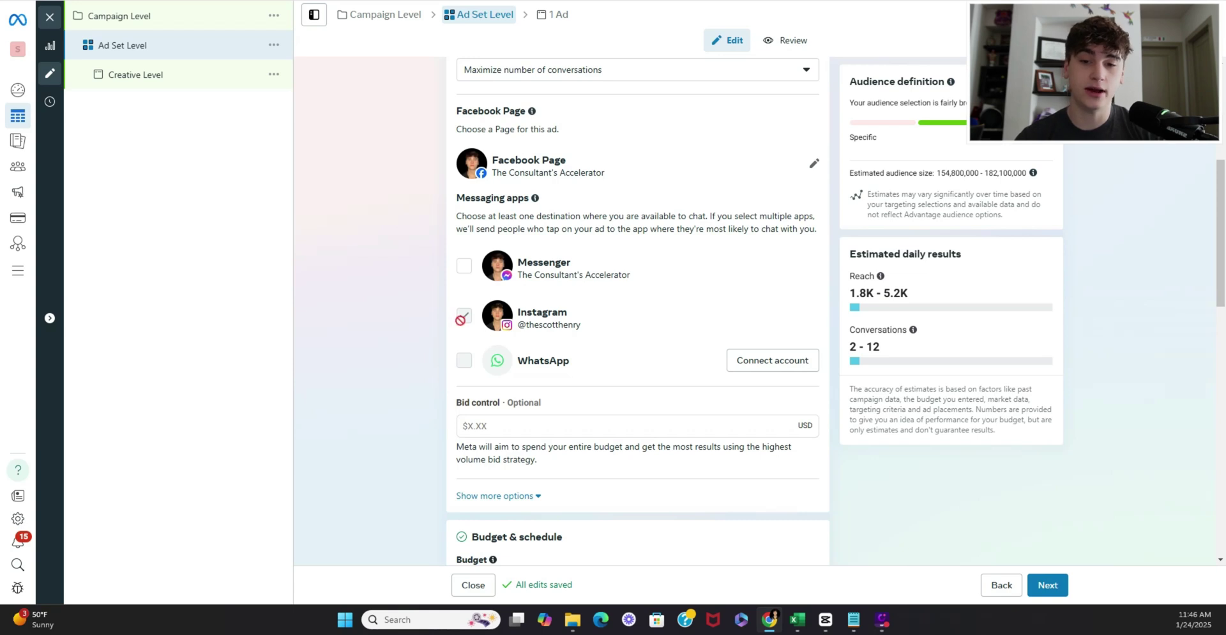
pyautogui.scroll(-3, 443, 310)
pyautogui.scroll(-3, 441, 311)
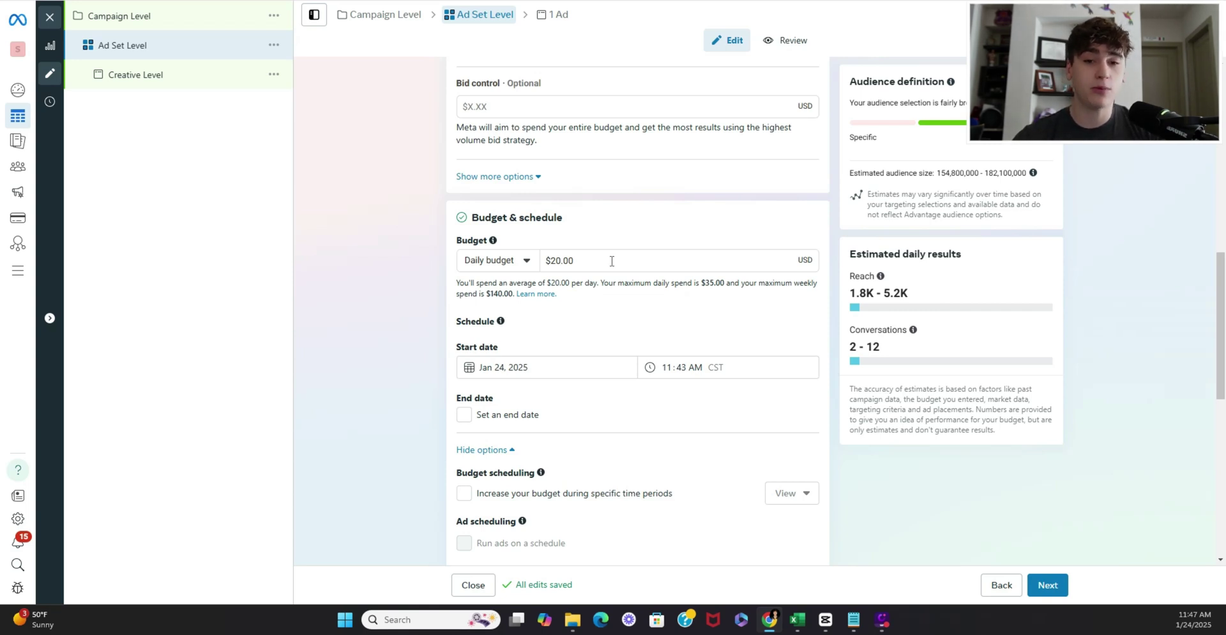
pyautogui.moveTo(612, 261); pyautogui.dragTo(534, 273)
pyautogui.press('BackSpace')
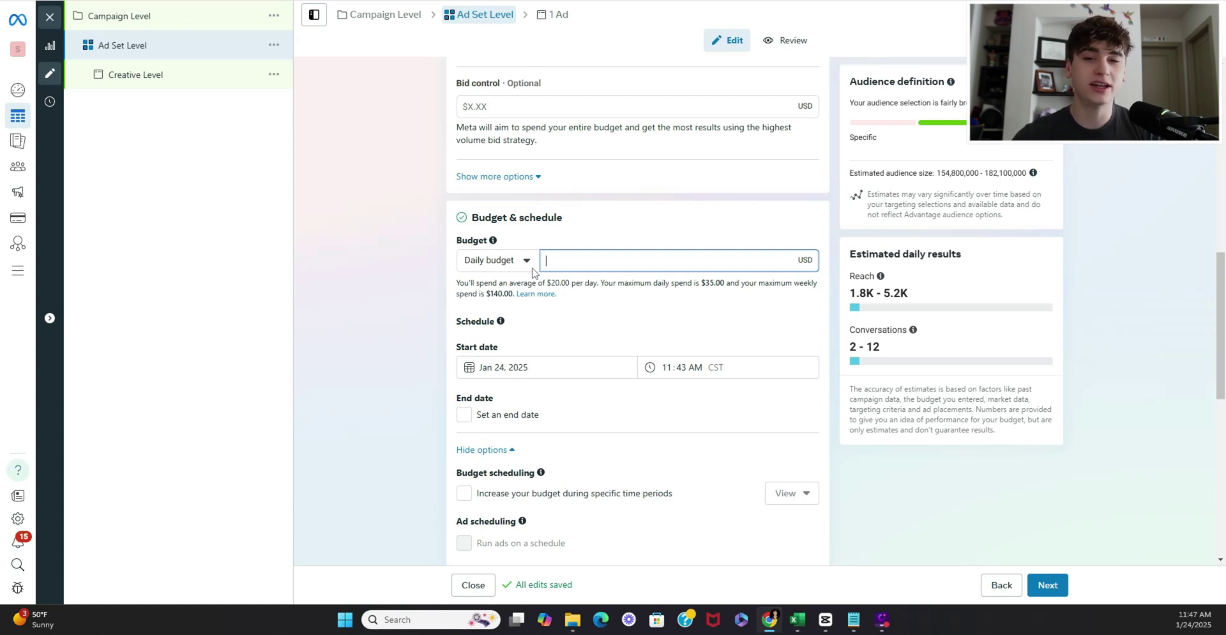
pyautogui.click(574, 243)
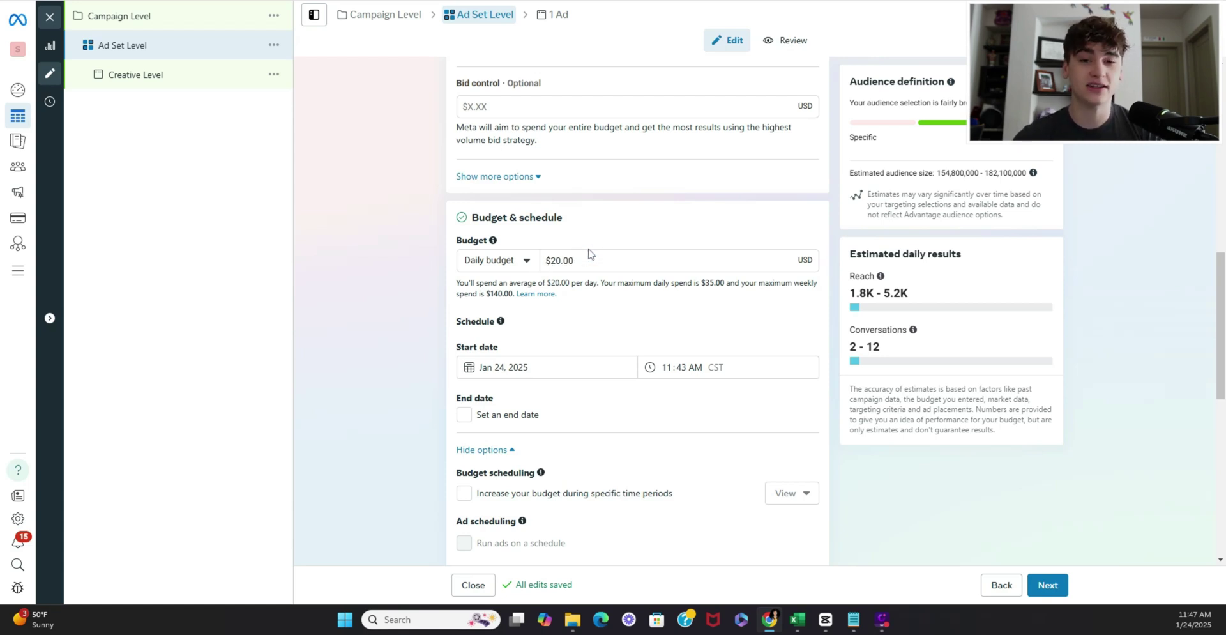
pyautogui.click(593, 258)
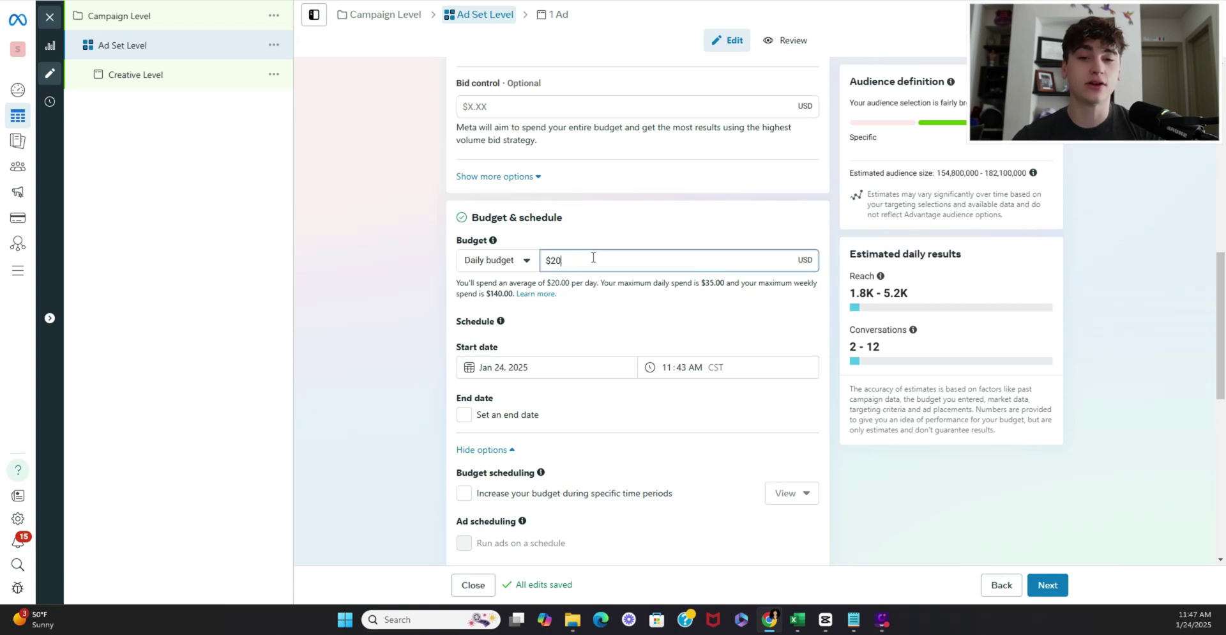
pyautogui.press('BackSpace')
pyautogui.press('BackSpace')
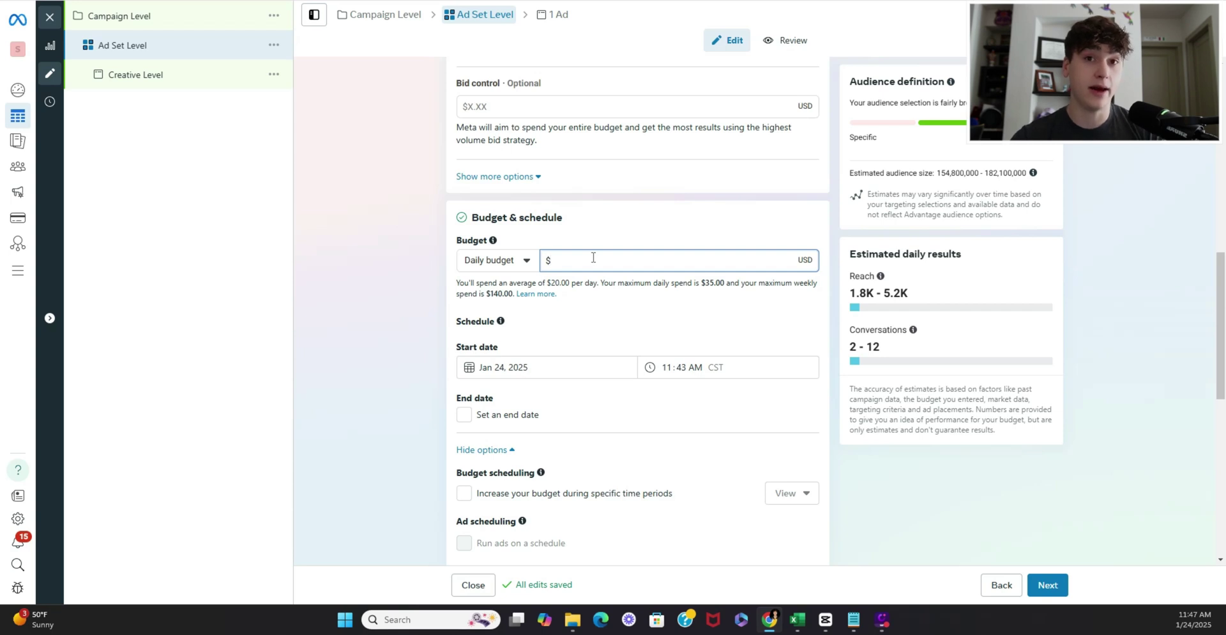
pyautogui.write('50')
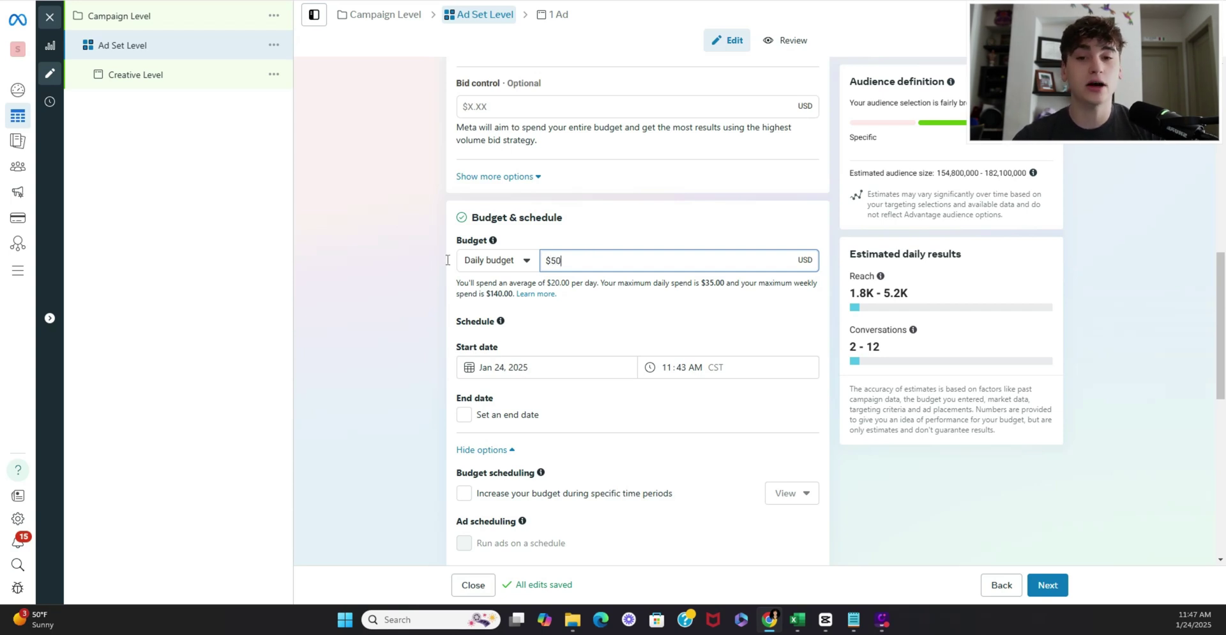
pyautogui.click(424, 269)
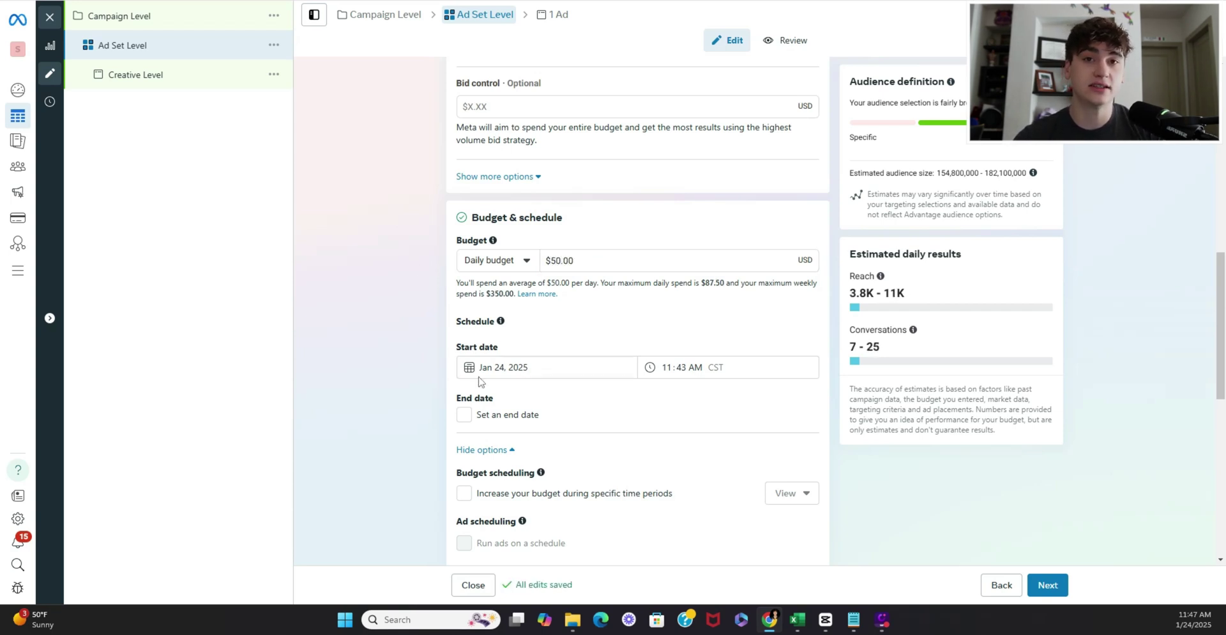
# Switch the ad set's placements from Advantage+ to manual placements.
pyautogui.scroll(-7, 607, 304)
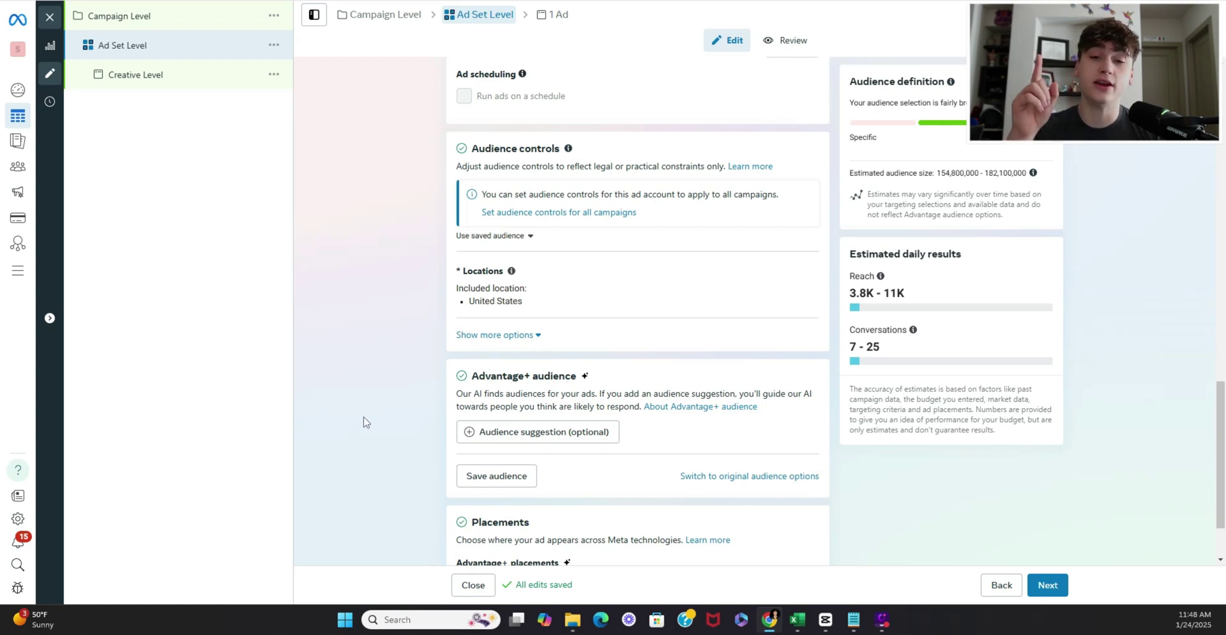
pyautogui.scroll(1, 363, 421)
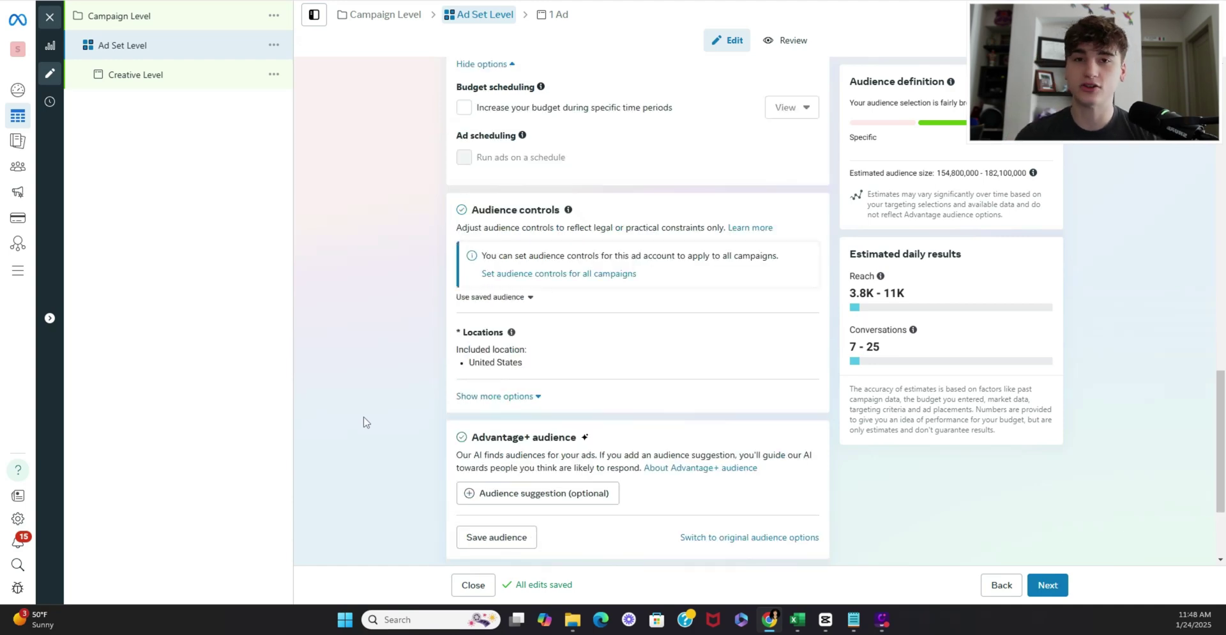
pyautogui.scroll(-2, 366, 421)
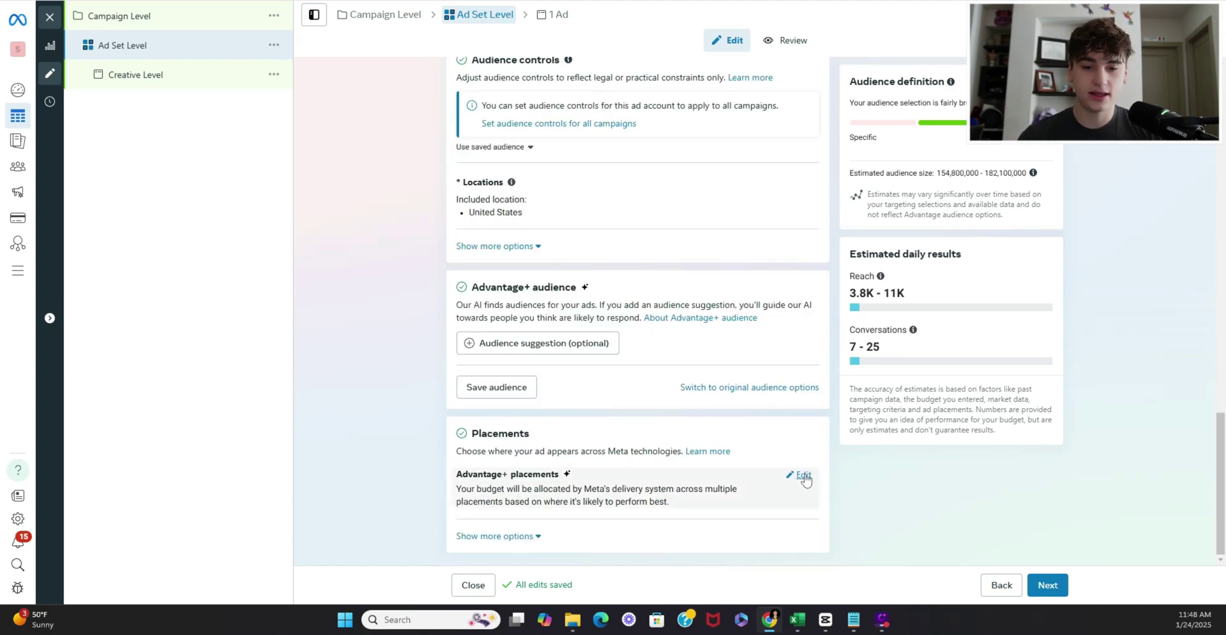
pyautogui.scroll(-1, 714, 427)
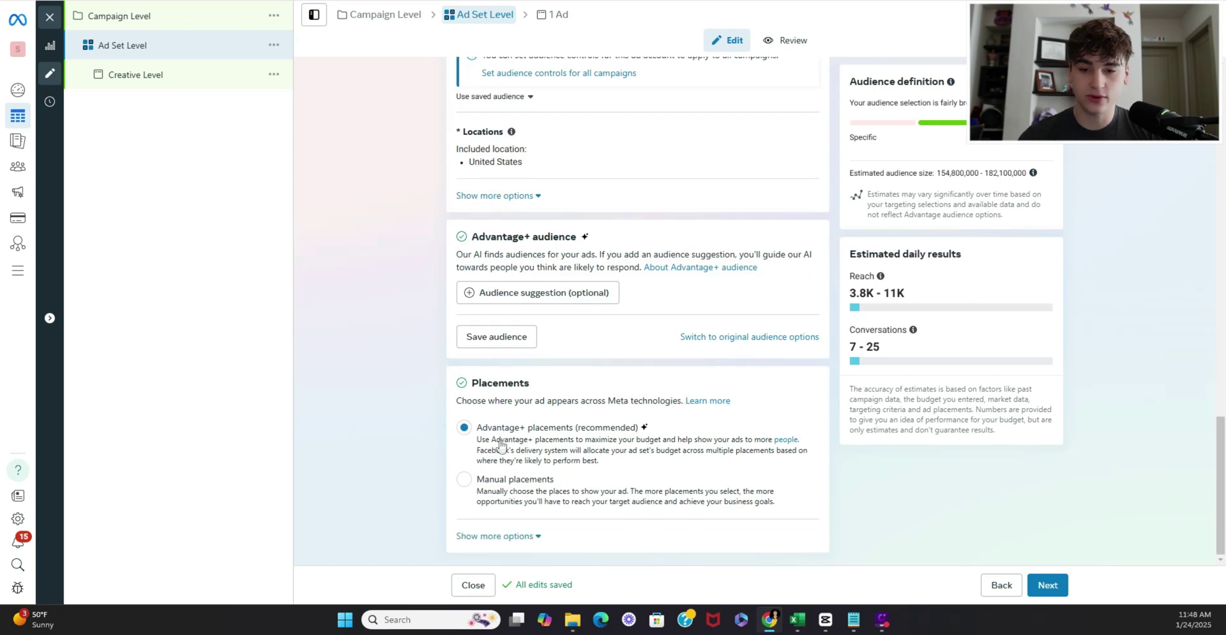
pyautogui.click(464, 480)
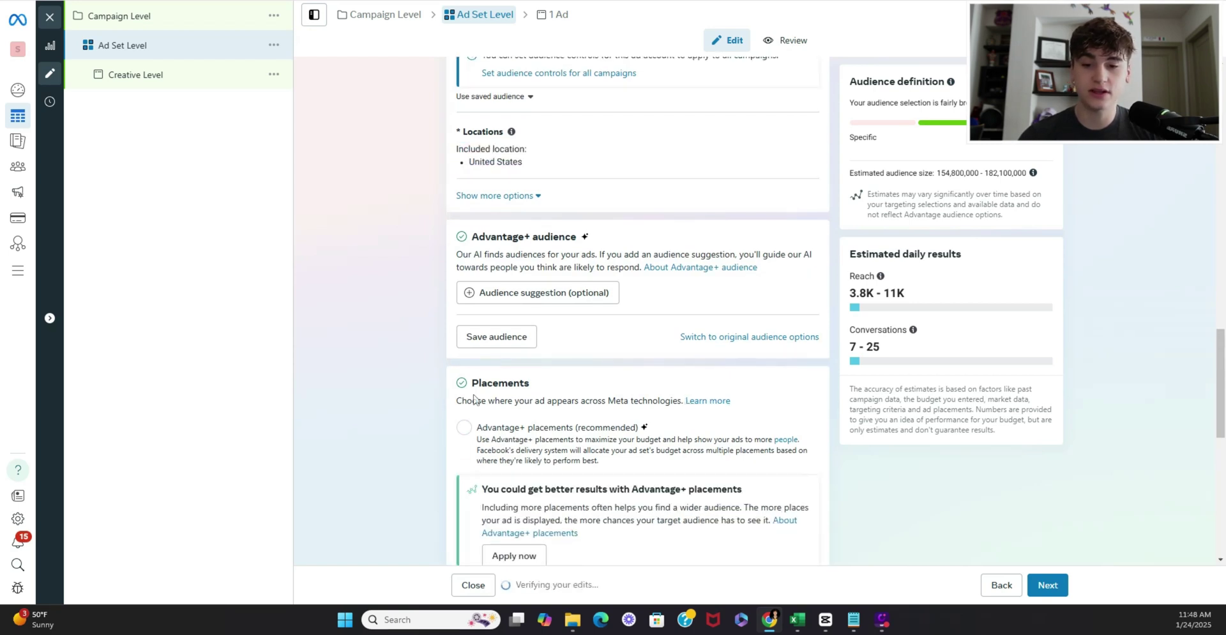
pyautogui.scroll(-4, 638, 415)
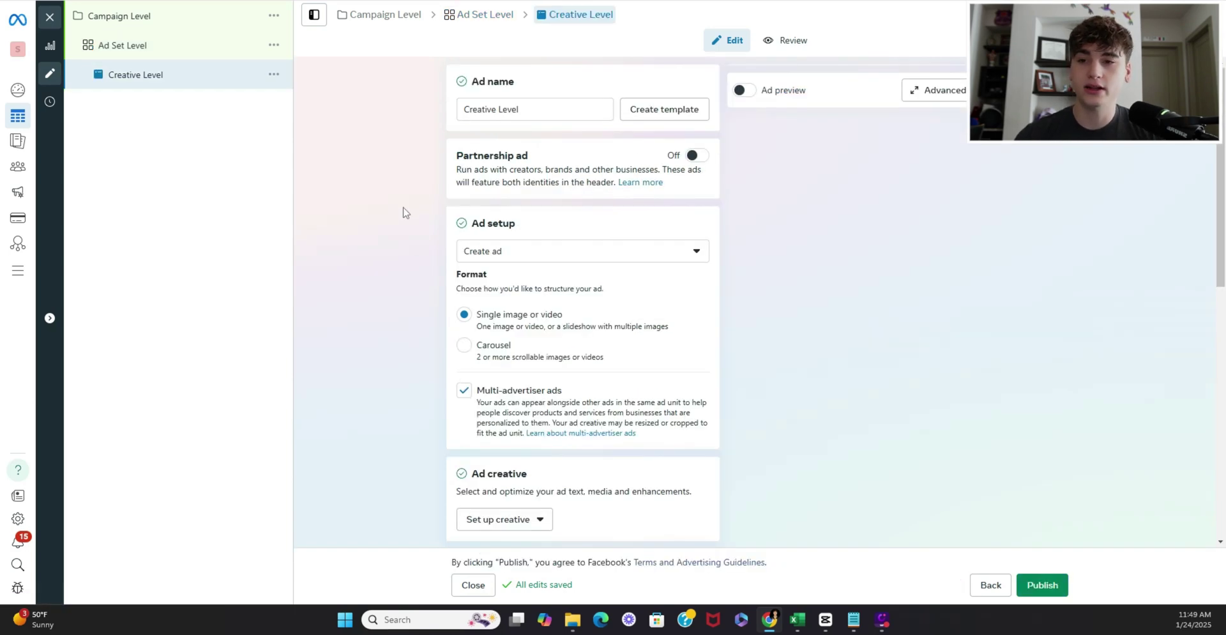
# Look at the primary text and call-to-action options in the ad's creative setup, leaving it without entering anything.
pyautogui.scroll(-3, 403, 212)
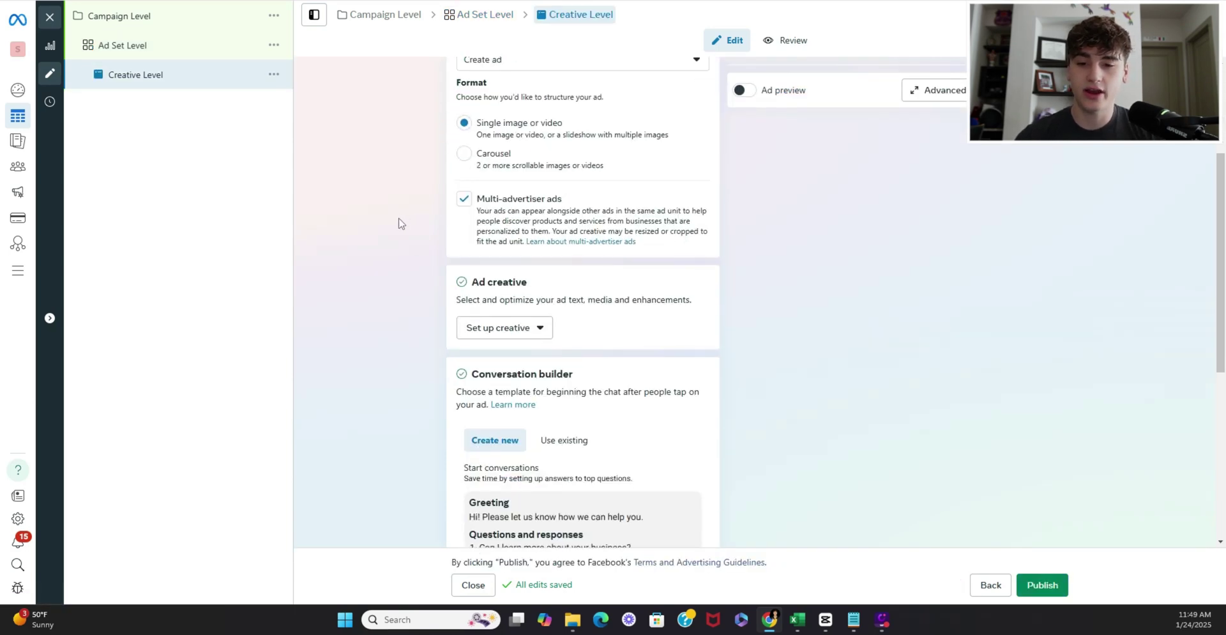
pyautogui.click(506, 328)
pyautogui.click(511, 361)
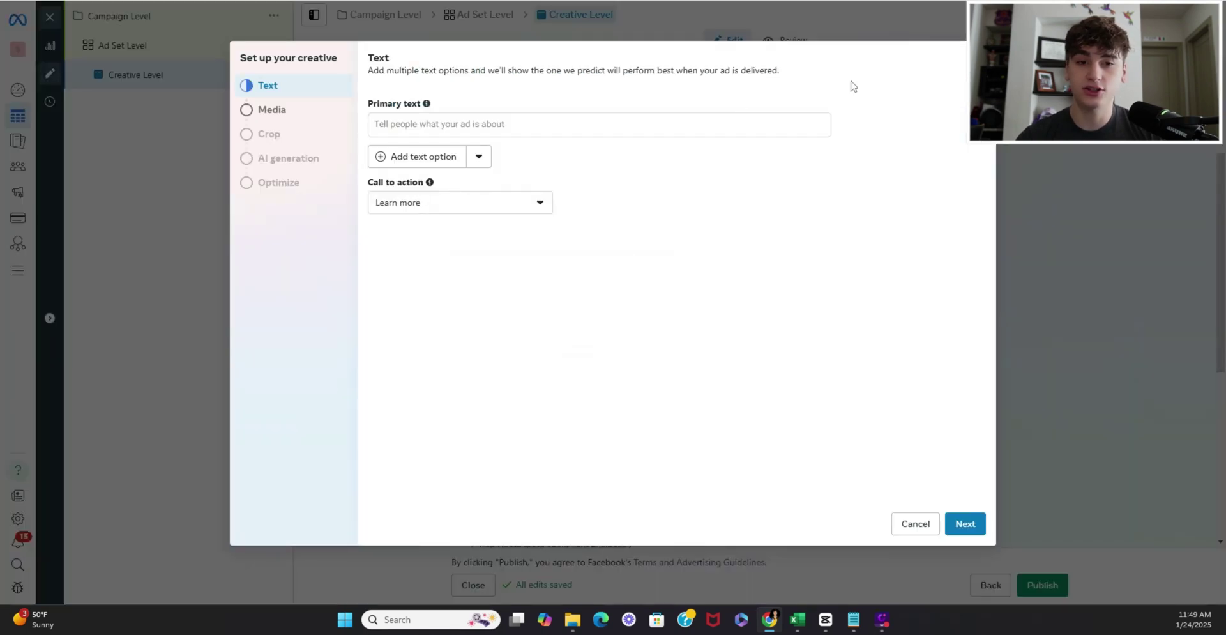
pyautogui.press('Escape')
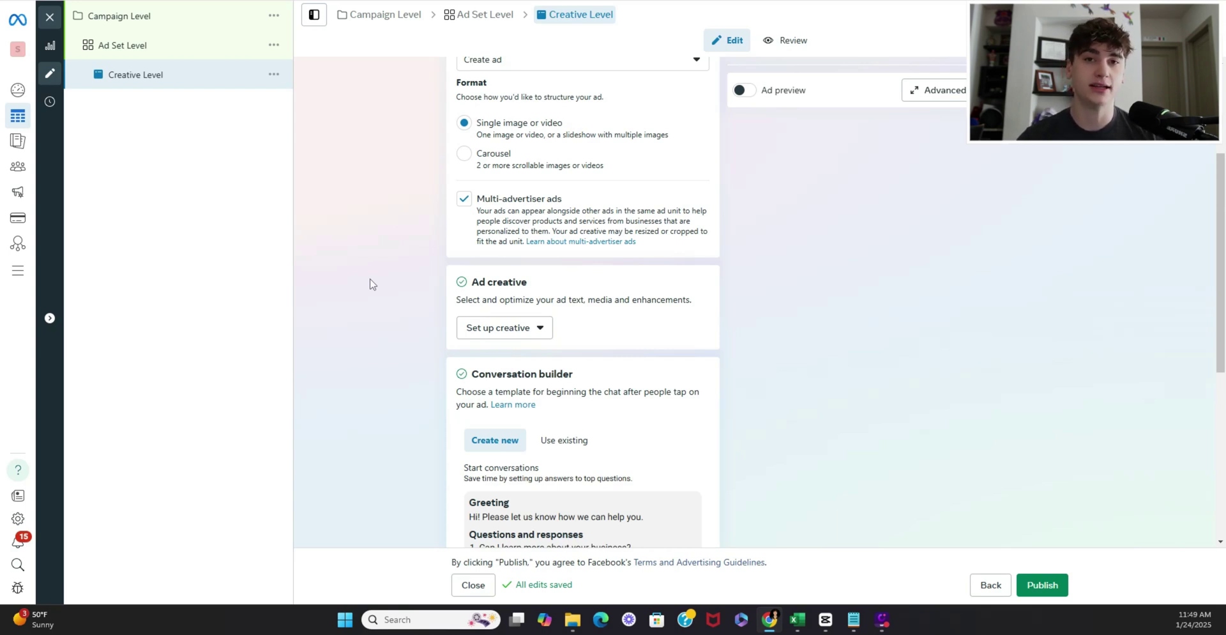
# Change the ad setup at the creative level to use an existing post.
pyautogui.scroll(3, 369, 283)
pyautogui.click(575, 251)
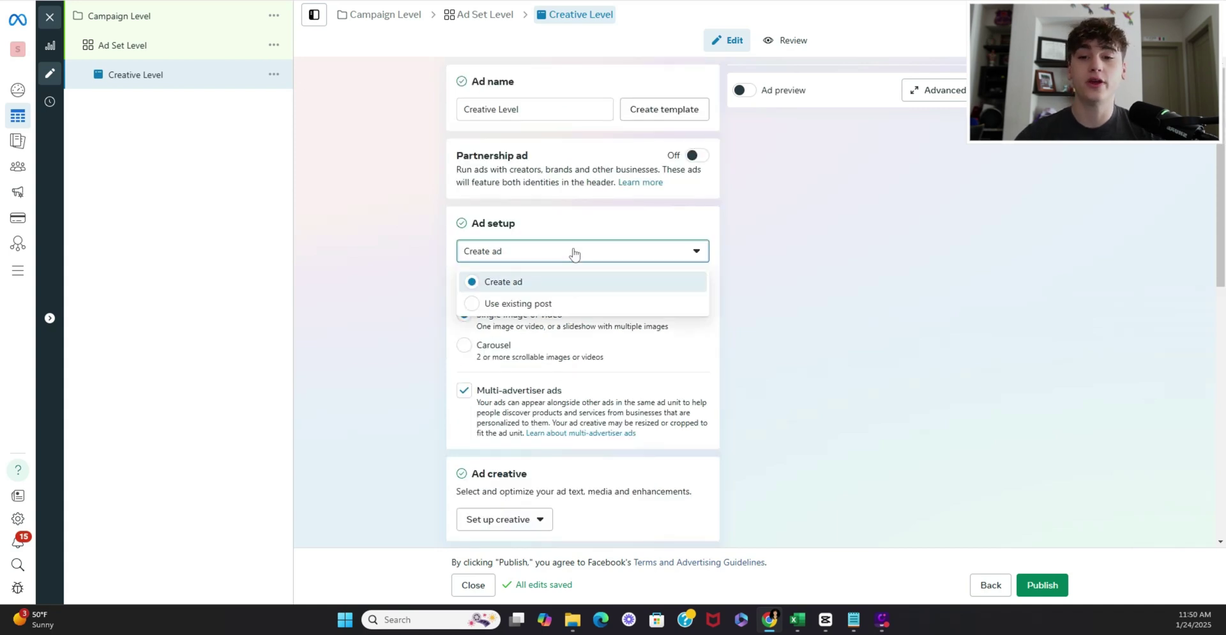
pyautogui.click(544, 304)
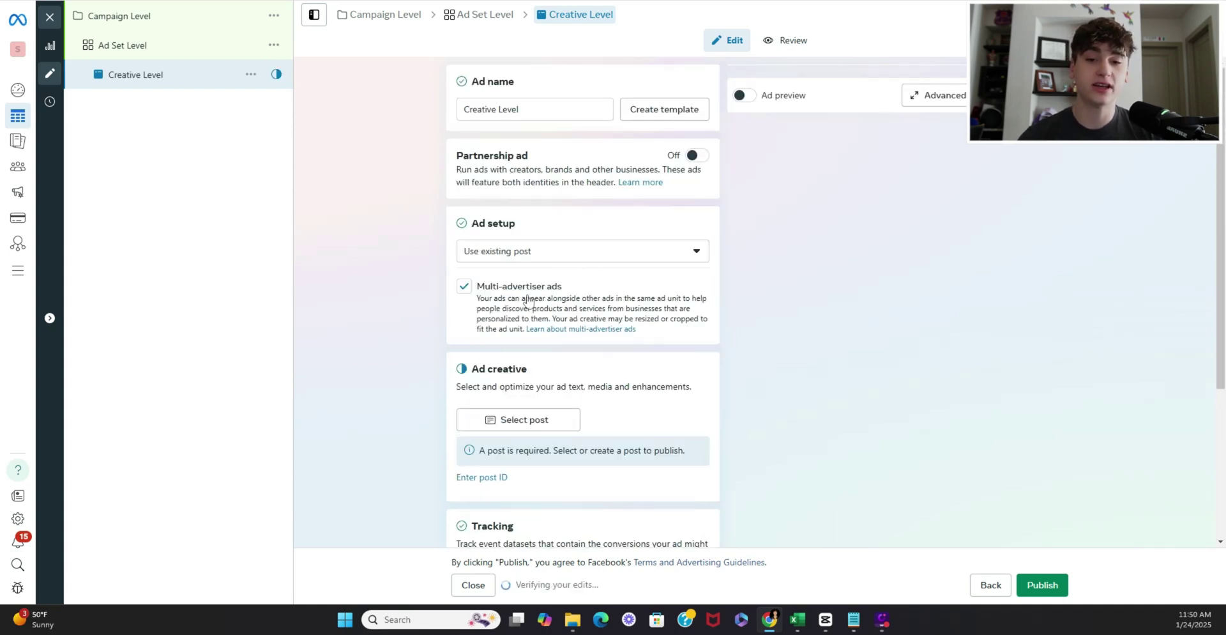
pyautogui.click(553, 257)
pyautogui.click(553, 257)
# Browse the Instagram posts available for the ad creative and close the post selection without choosing one.
pyautogui.click(502, 418)
pyautogui.click(450, 105)
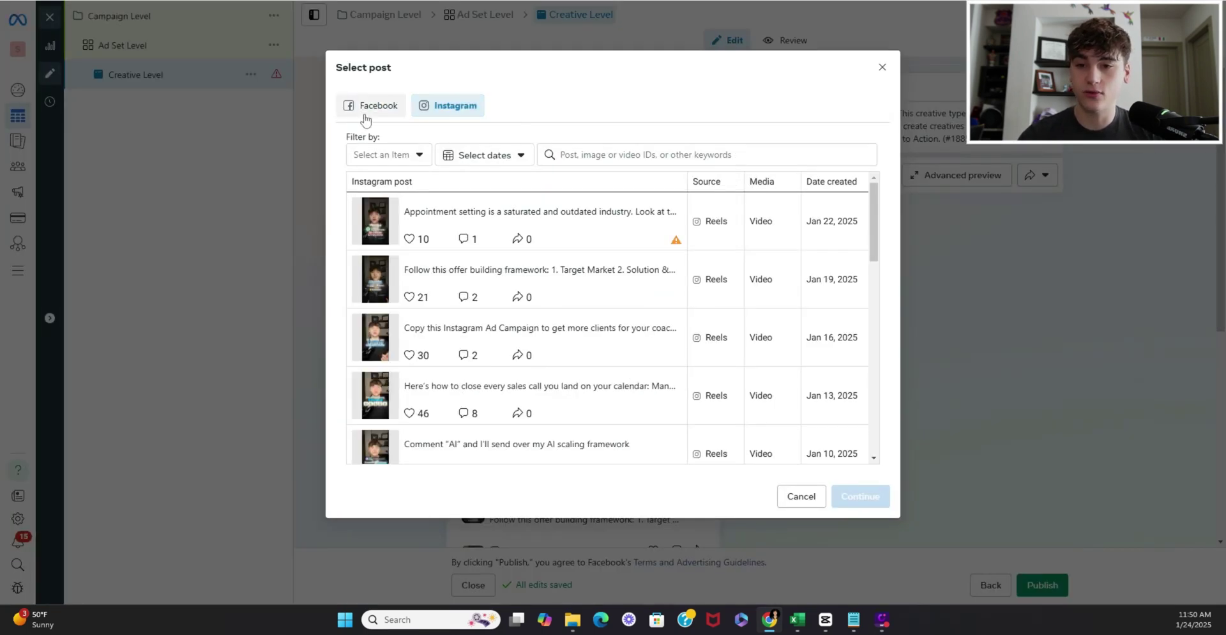
pyautogui.scroll(-3, 607, 294)
pyautogui.scroll(3, 597, 325)
pyautogui.click(882, 67)
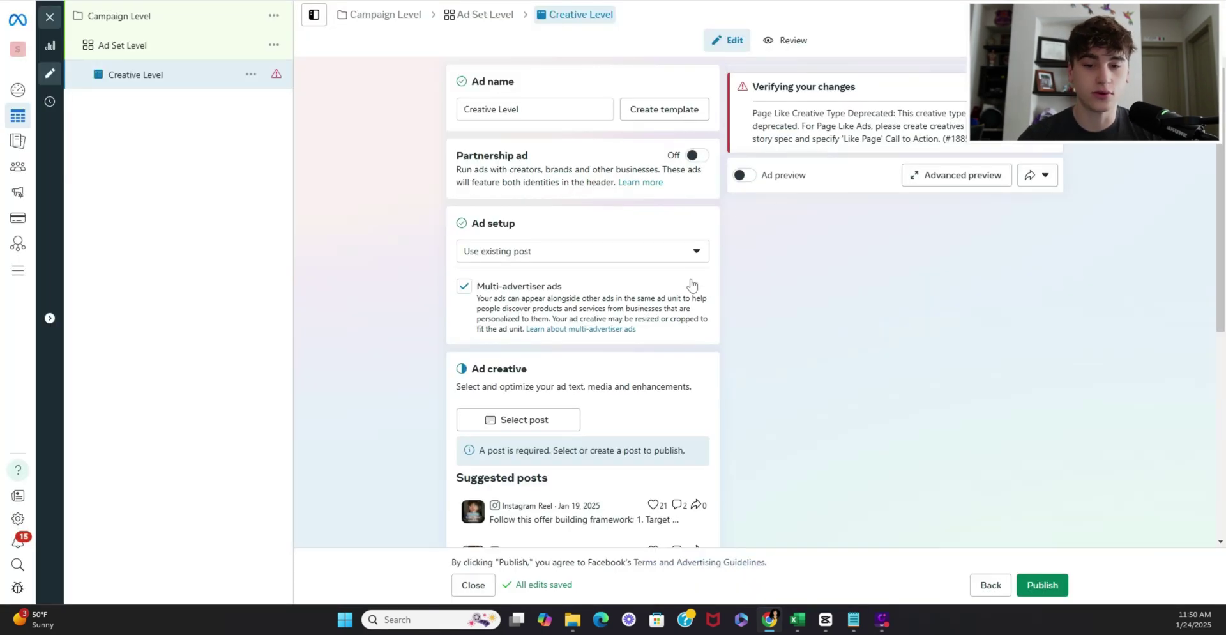
# Start a new image ad creative and enter "Copy Same Description" as its primary text.
pyautogui.click(505, 460)
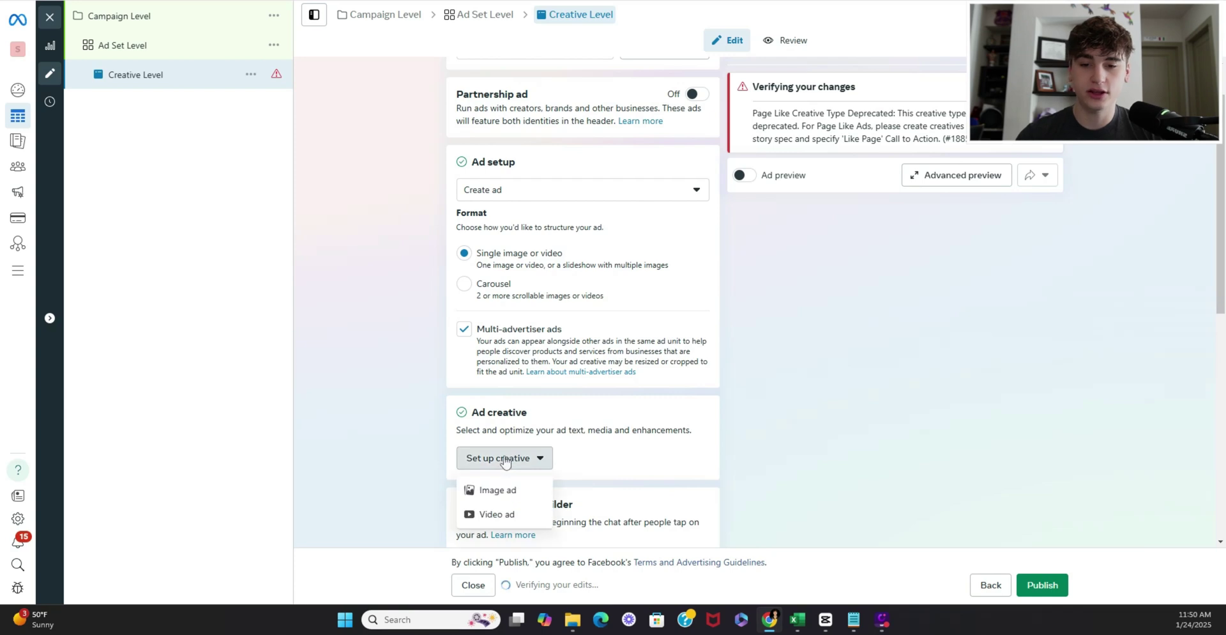
pyautogui.click(509, 496)
pyautogui.click(514, 125)
pyautogui.write('copy')
pyautogui.press('BackSpace')
pyautogui.press('BackSpace')
pyautogui.press('BackSpace')
pyautogui.press('BackSpace')
pyautogui.write('Copy')
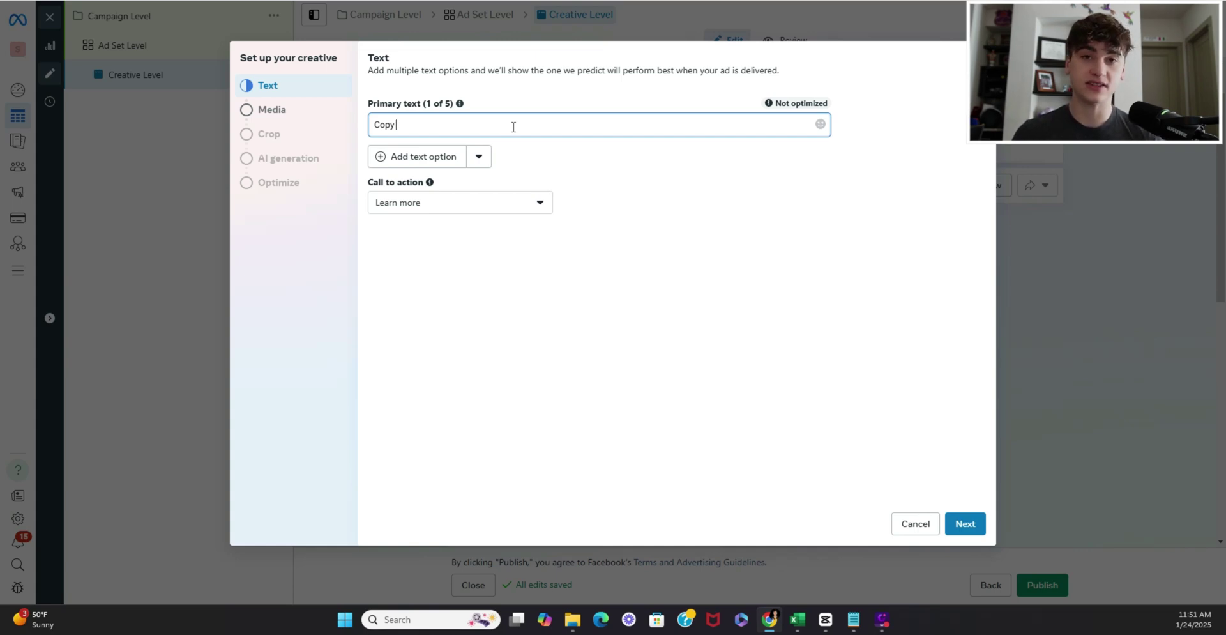
pyautogui.write('Same Description')
pyautogui.click(297, 147)
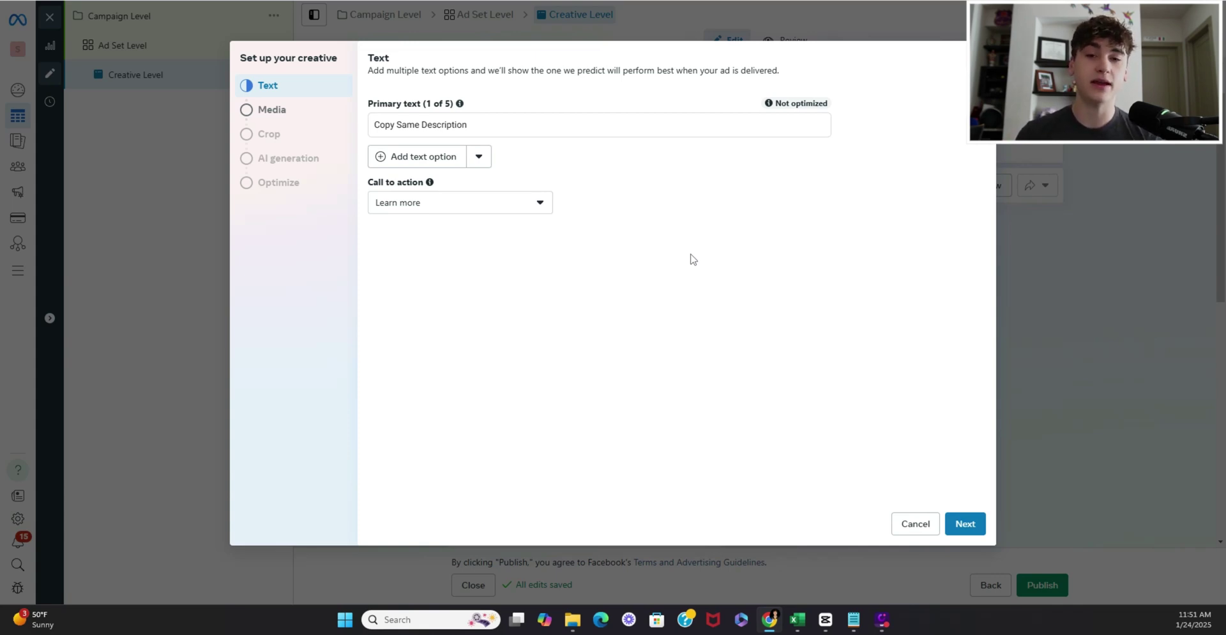
# Use the first account image, Still frame 3, as the ad media with the Original crop for feeds and search results.
pyautogui.click(965, 523)
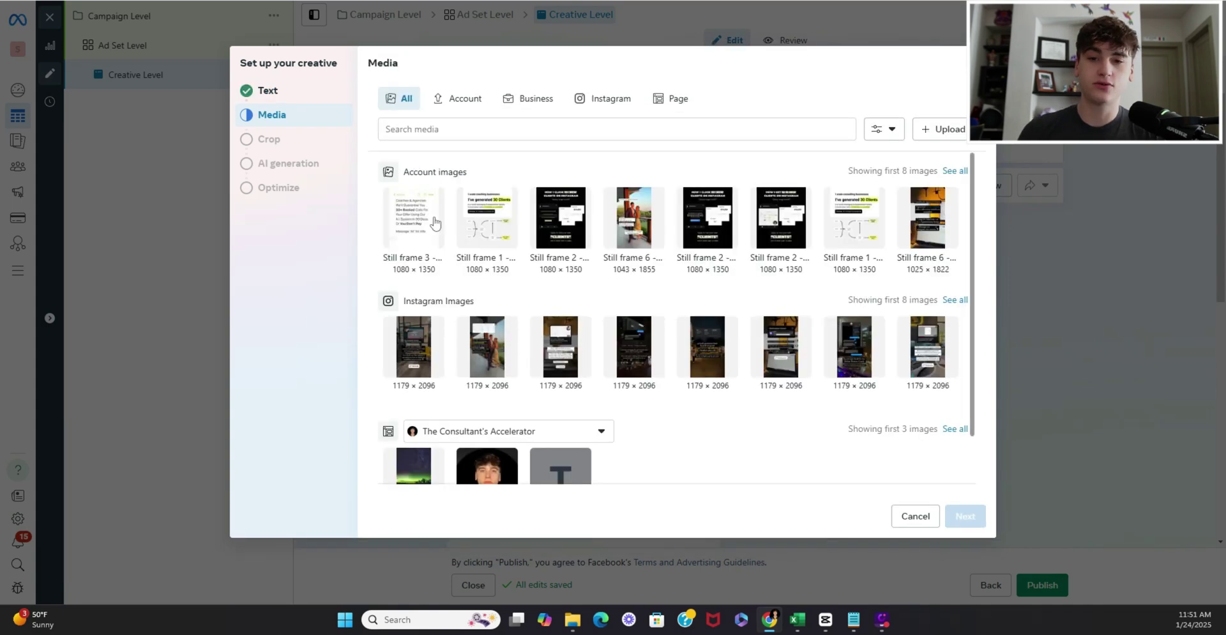
pyautogui.click(964, 516)
pyautogui.click(479, 148)
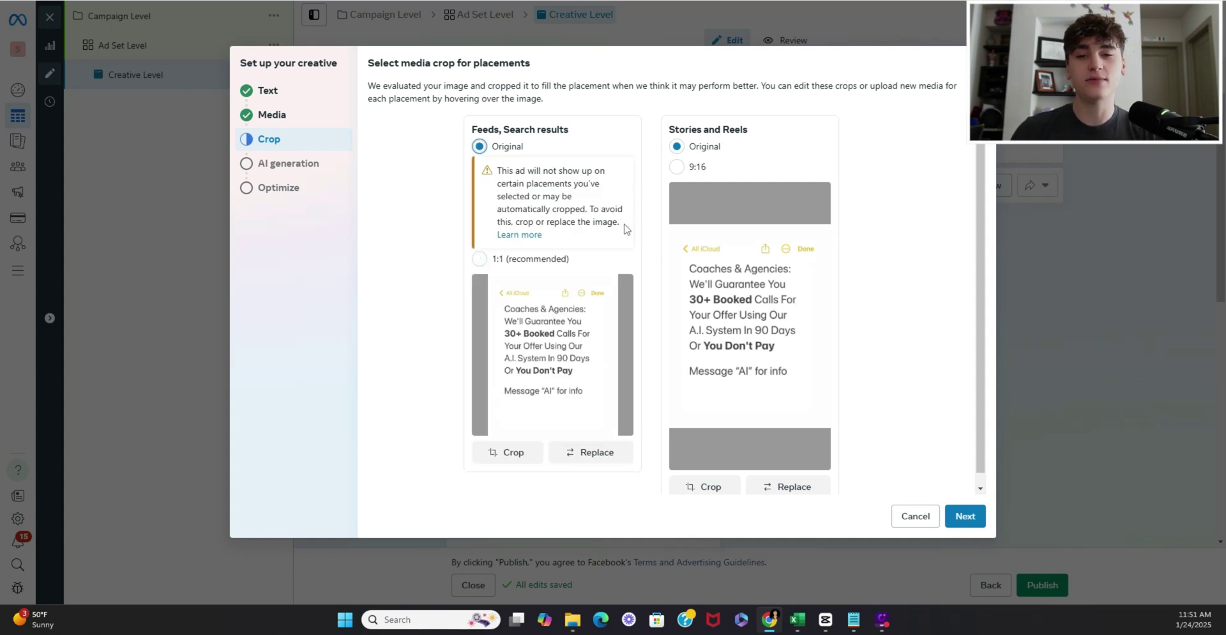
pyautogui.moveTo(618, 222); pyautogui.dragTo(487, 172)
pyautogui.click(378, 253)
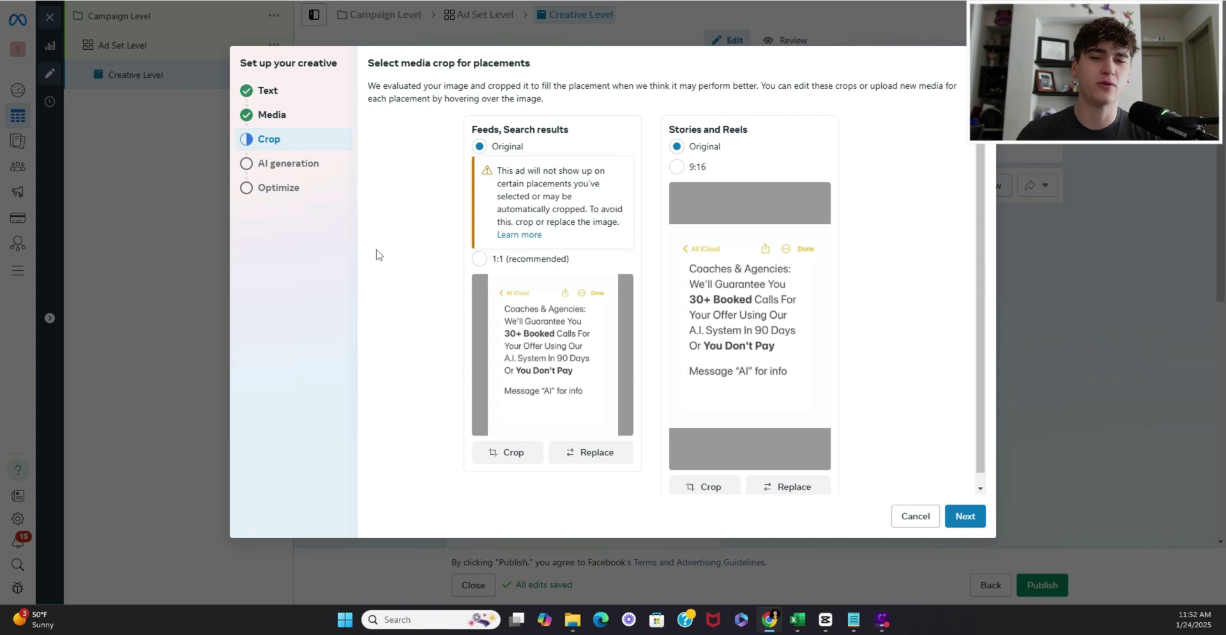
# Finish the creative setup without AI generation and with media enhancements left off.
pyautogui.click(963, 517)
pyautogui.click(950, 547)
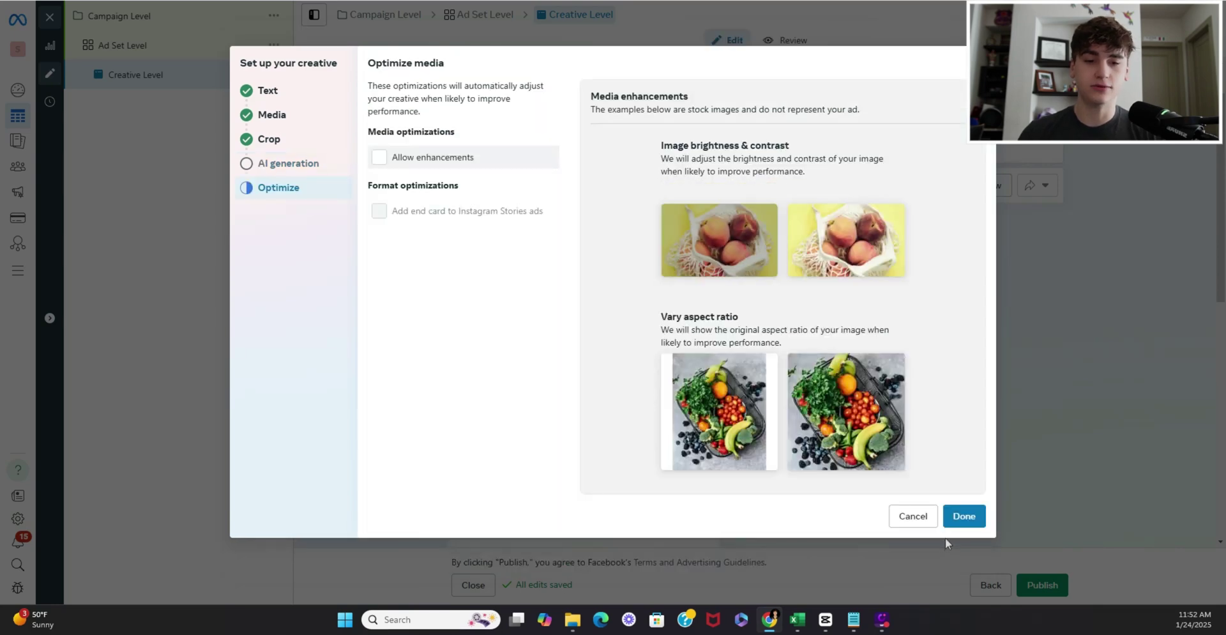
pyautogui.click(954, 517)
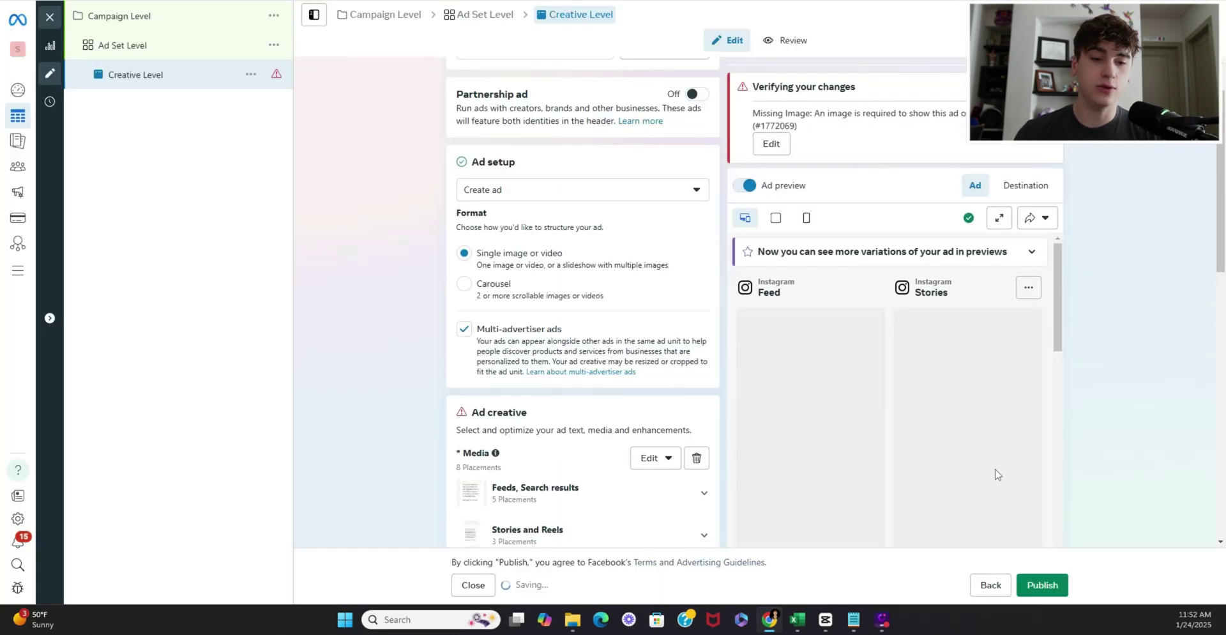
# Switch the ad's call to action to Shop now and back to Learn more.
pyautogui.scroll(-3, 1118, 280)
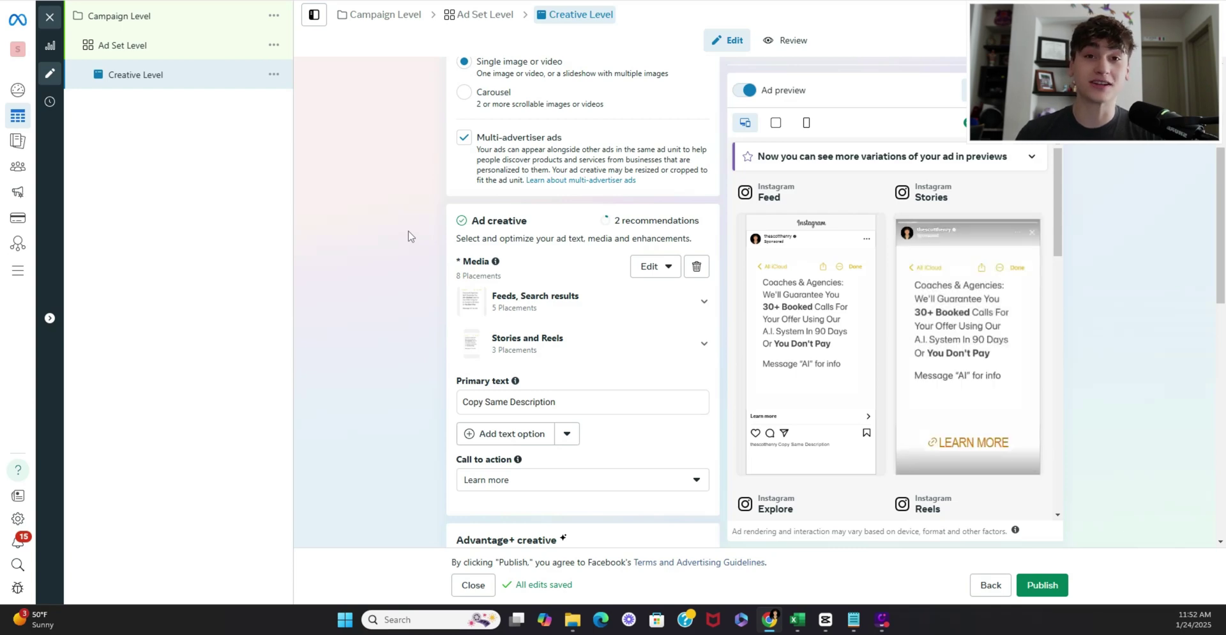
pyautogui.scroll(-2, 410, 268)
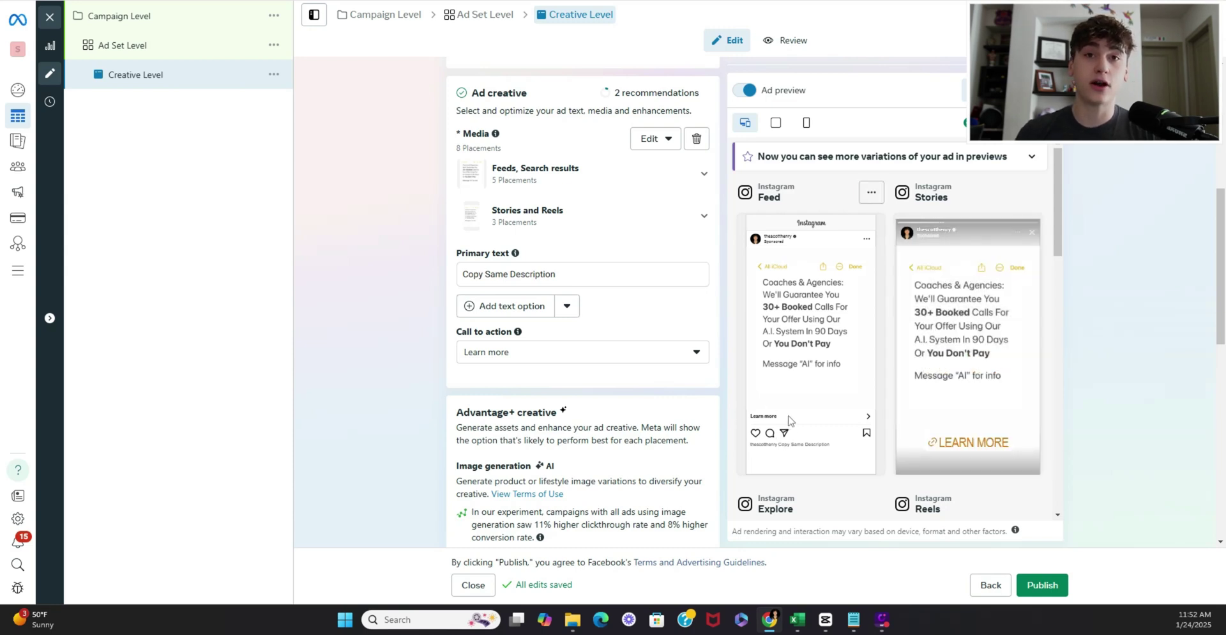
pyautogui.click(702, 356)
pyautogui.scroll(-1, 604, 446)
pyautogui.scroll(3, 604, 465)
pyautogui.click(584, 427)
pyautogui.click(696, 351)
pyautogui.scroll(-3, 581, 446)
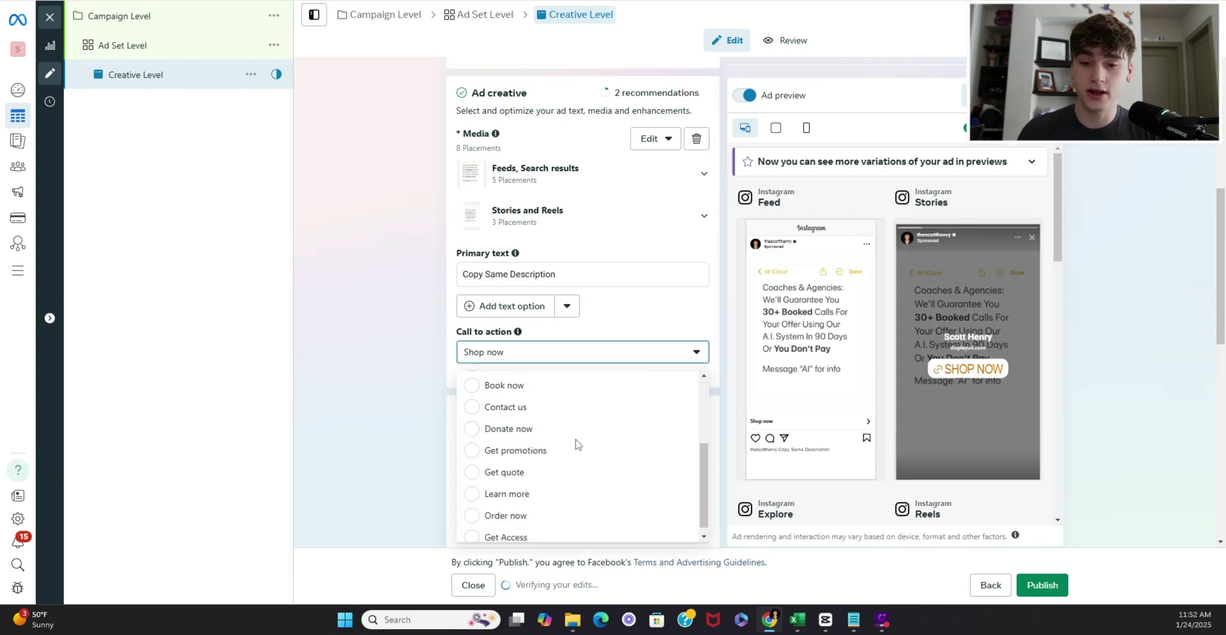
pyautogui.click(579, 487)
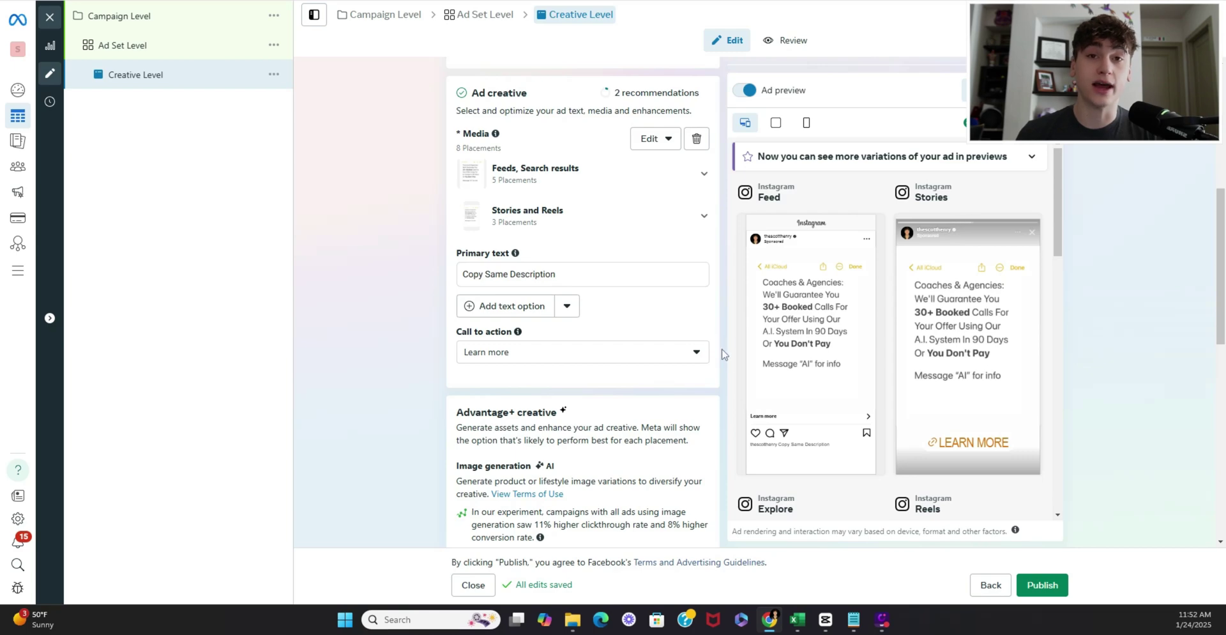
# Set the conversation builder to use the existing AI Trigger Word template.
pyautogui.scroll(-6, 397, 298)
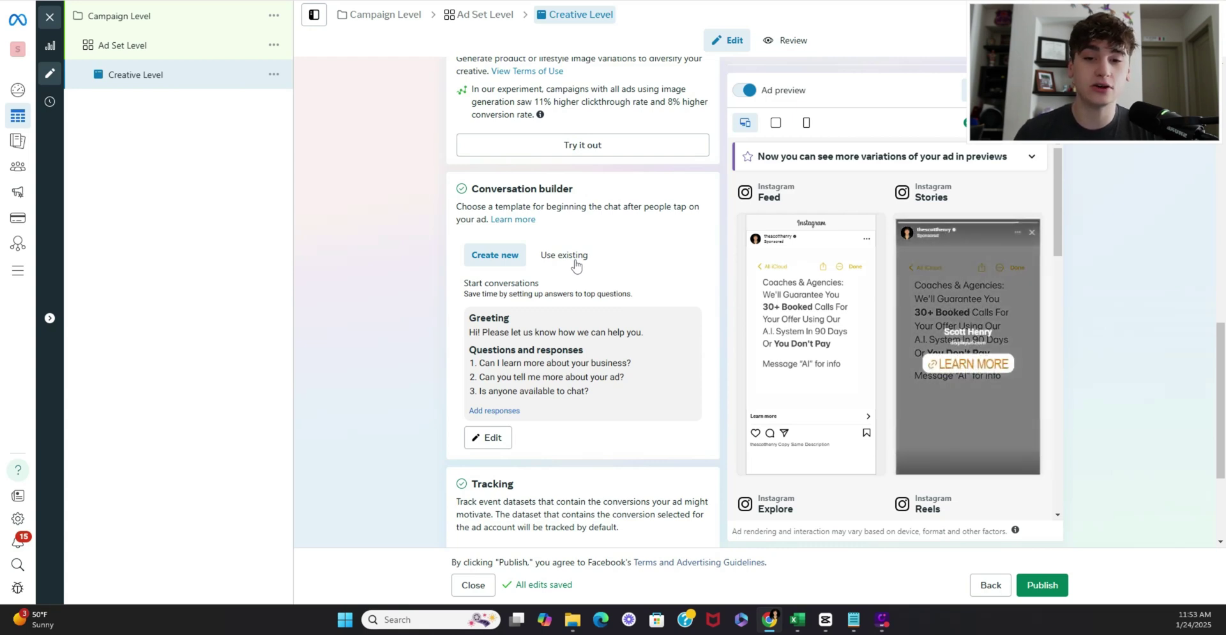
pyautogui.click(574, 262)
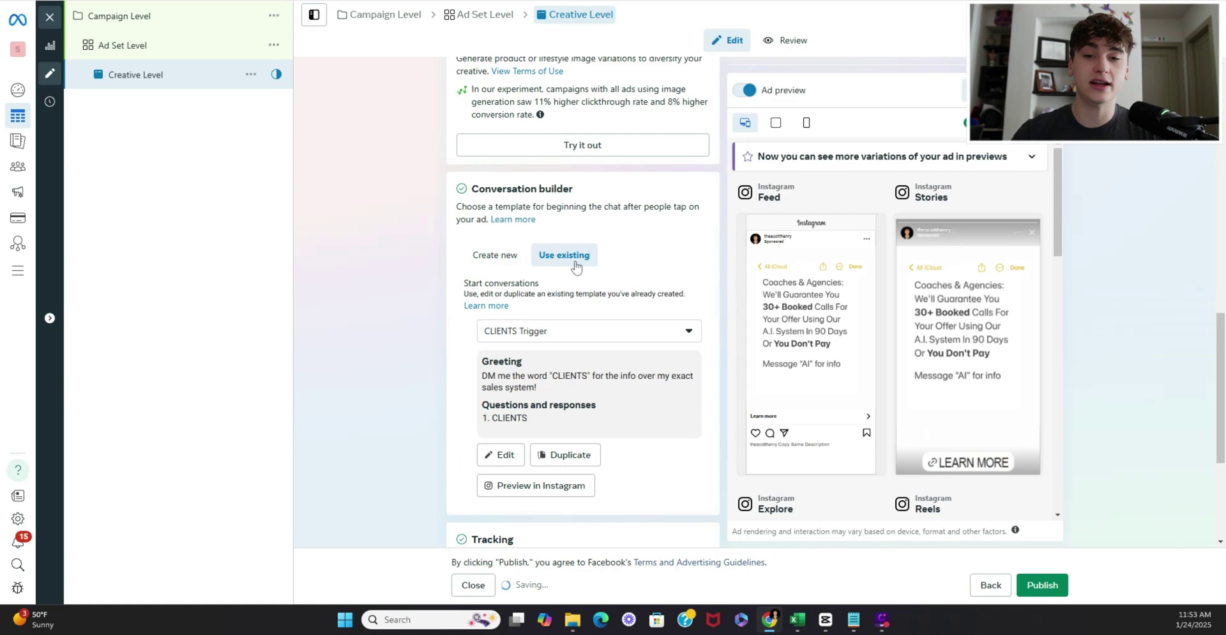
pyautogui.click(688, 330)
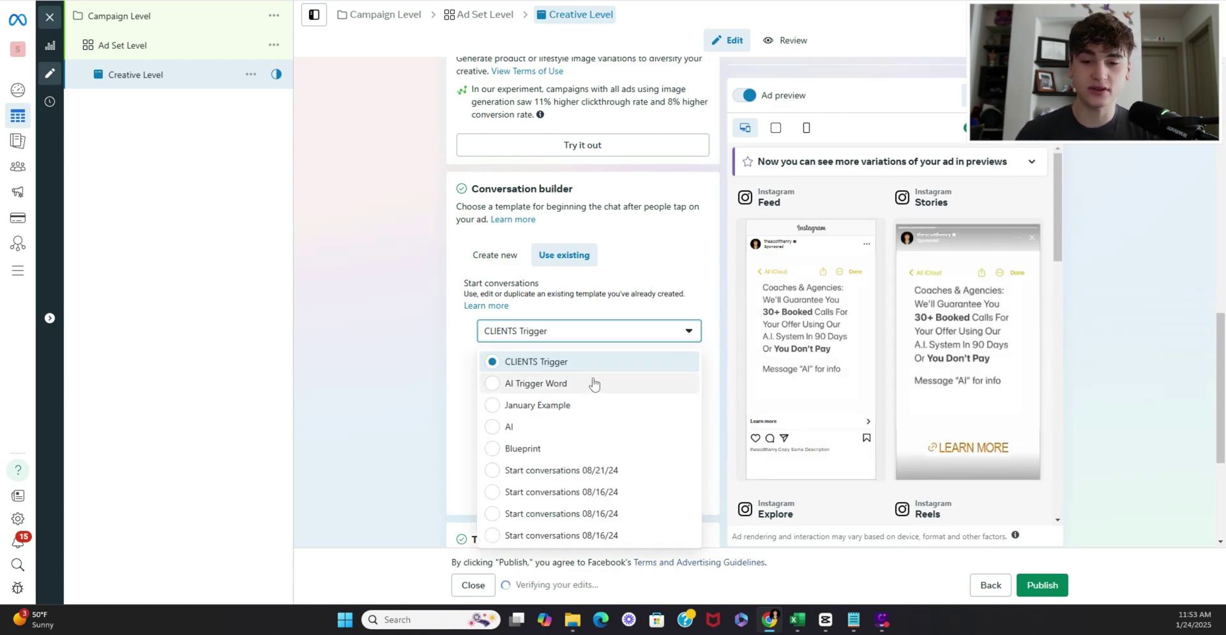
pyautogui.click(593, 383)
# Examine the greeting, question and automated response fields of the AI Trigger Word template and close it without saving.
pyautogui.click(501, 455)
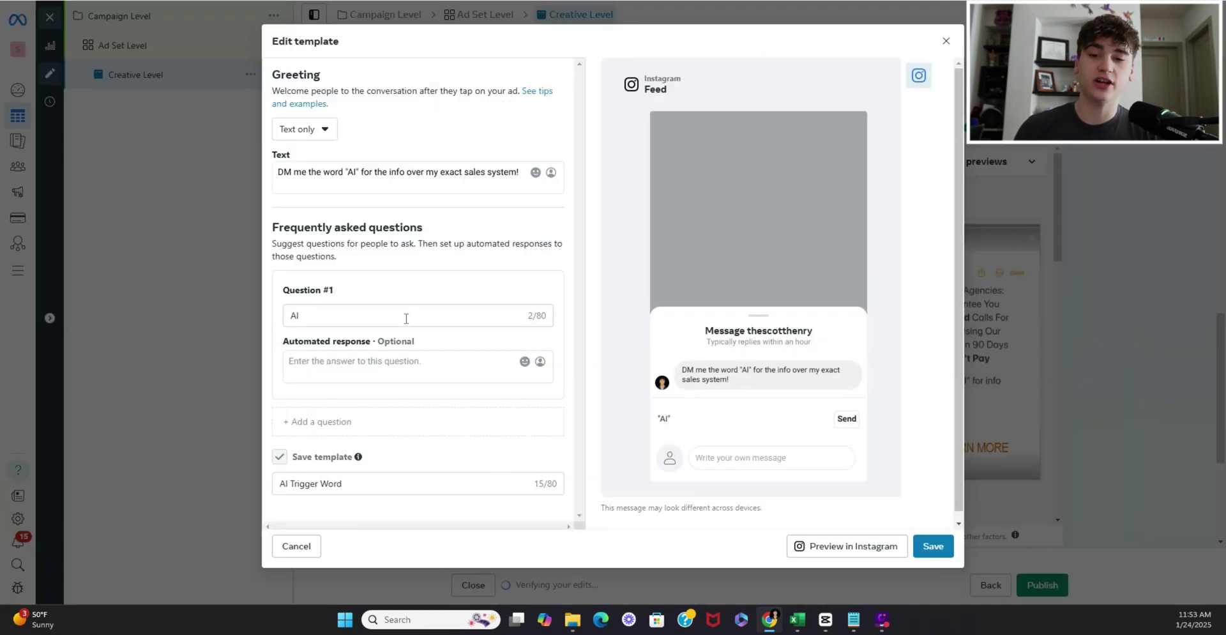
pyautogui.click(402, 363)
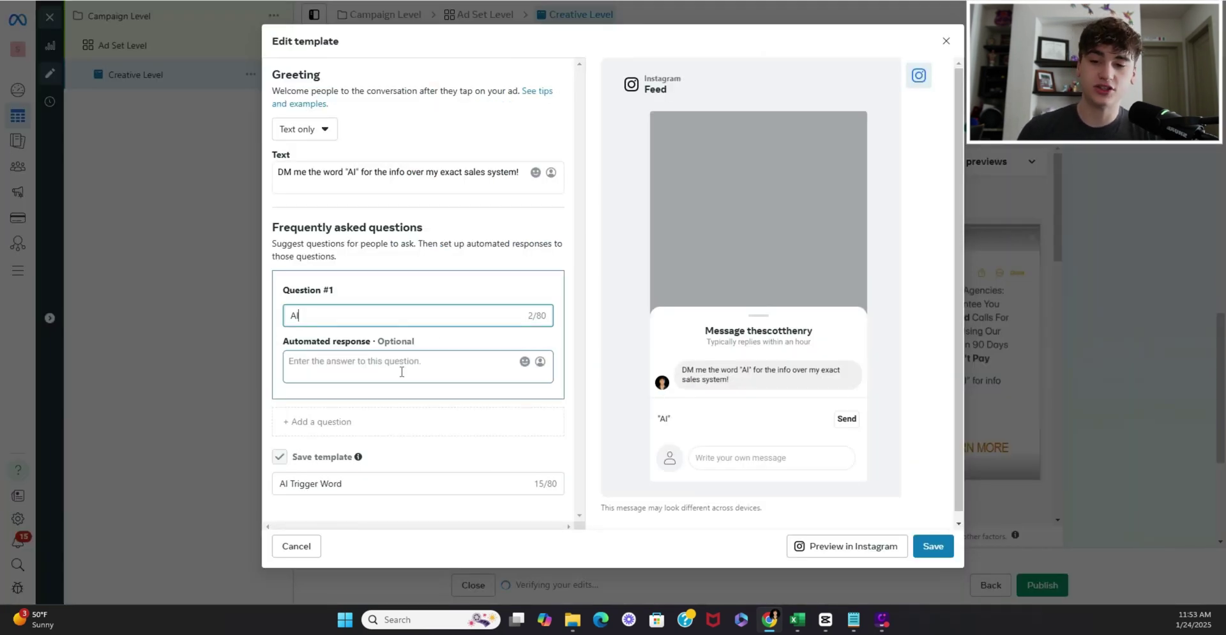
pyautogui.click(412, 311)
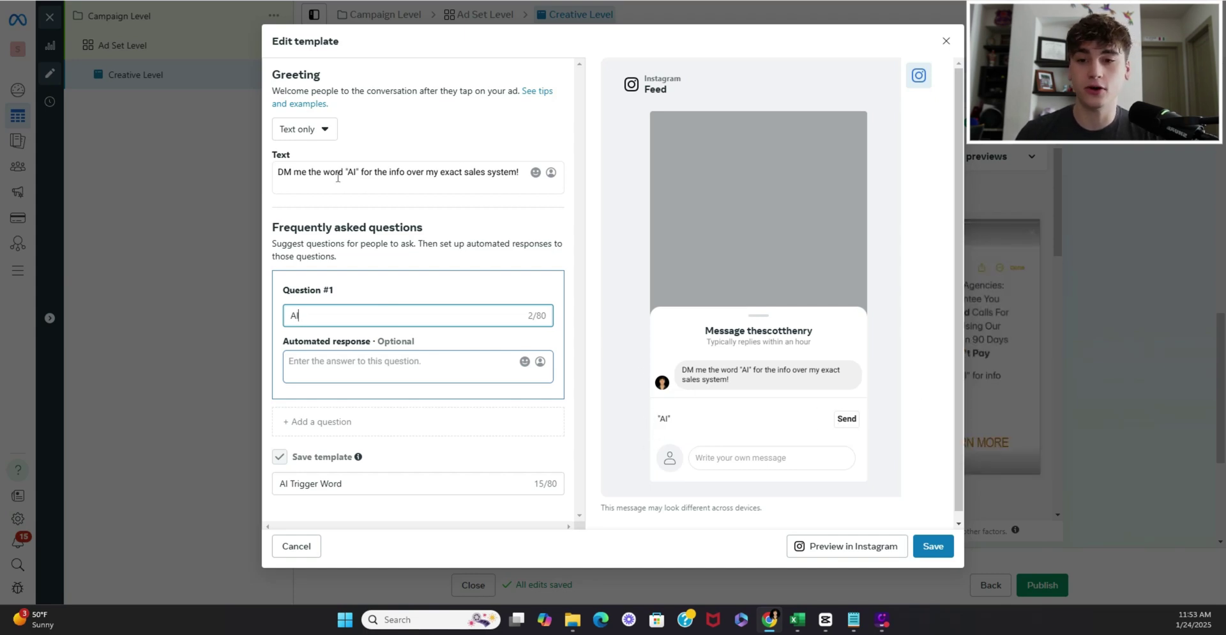
pyautogui.click(276, 174)
pyautogui.doubleClick(284, 172)
pyautogui.click(281, 173)
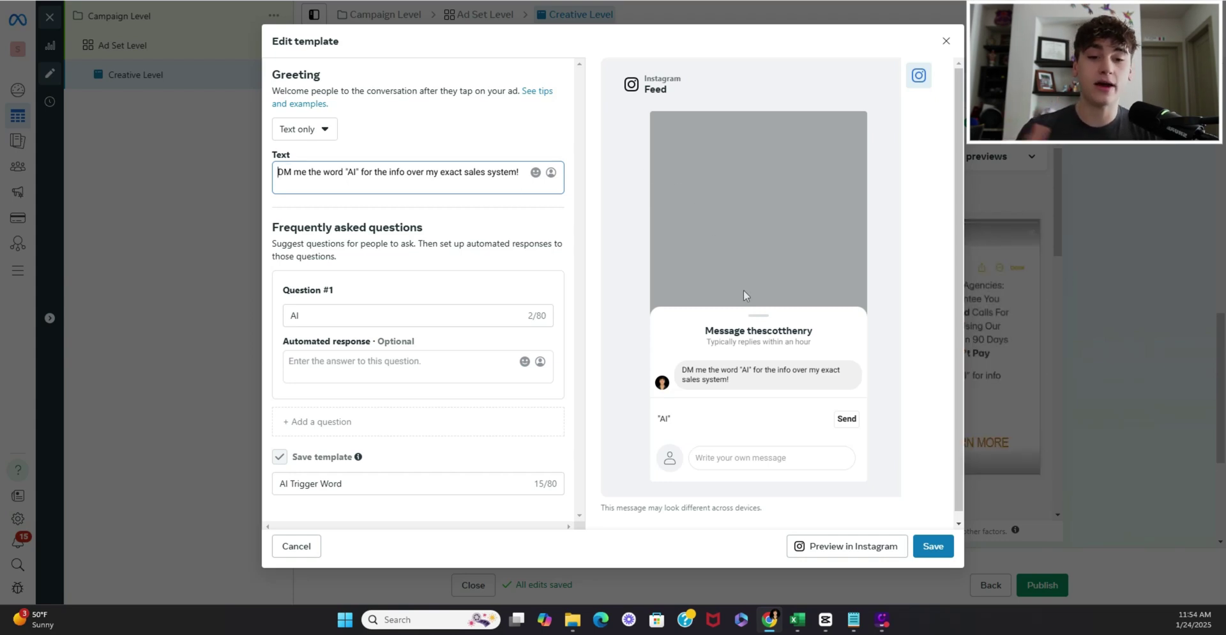
pyautogui.click(942, 43)
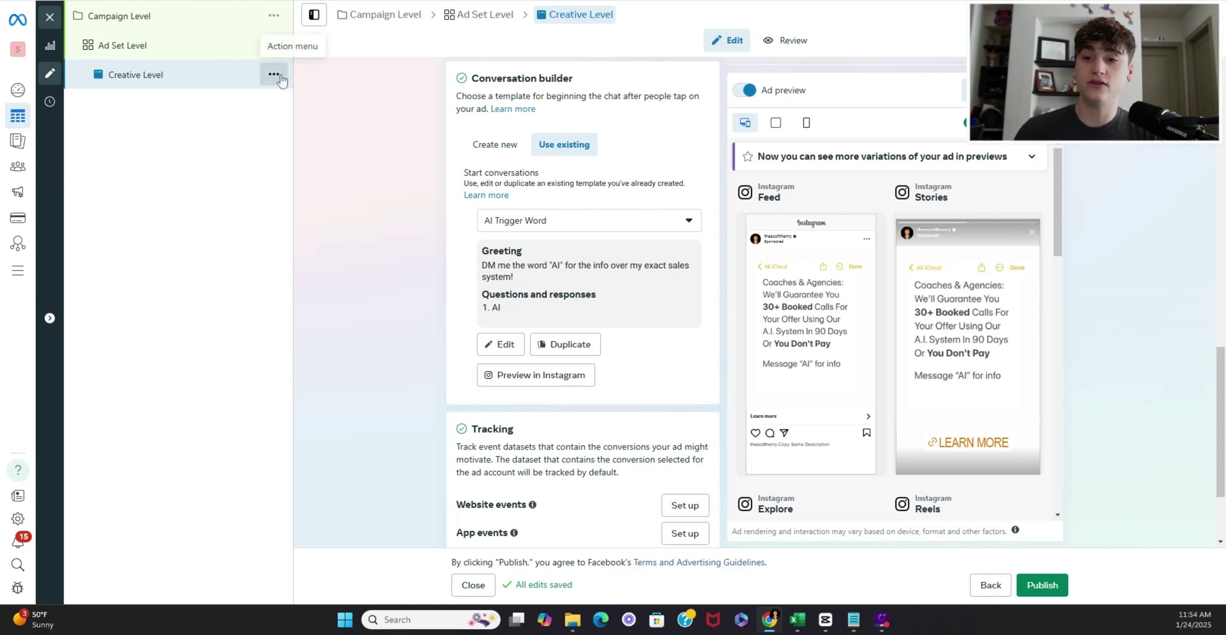
# Duplicate the Creative Level ad into the original campaign with 7 copies and open the first copy.
pyautogui.click(274, 75)
pyautogui.click(289, 125)
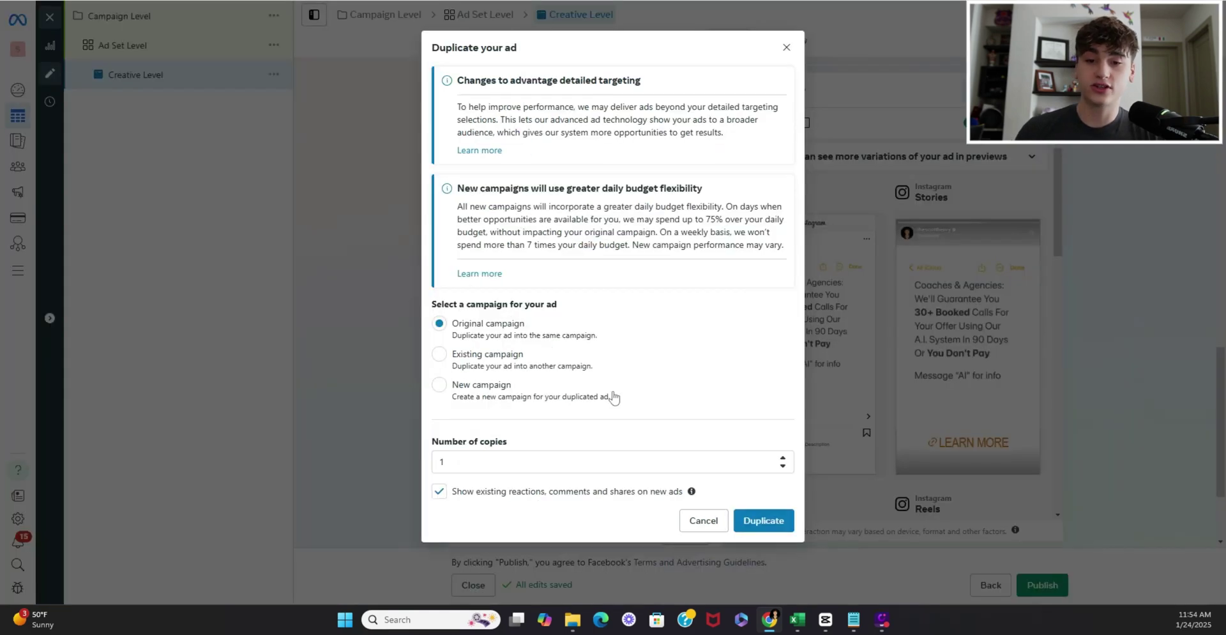
pyautogui.click(782, 457)
pyautogui.click(782, 457)
pyautogui.click(782, 456)
pyautogui.click(783, 456)
pyautogui.click(782, 456)
pyautogui.click(782, 457)
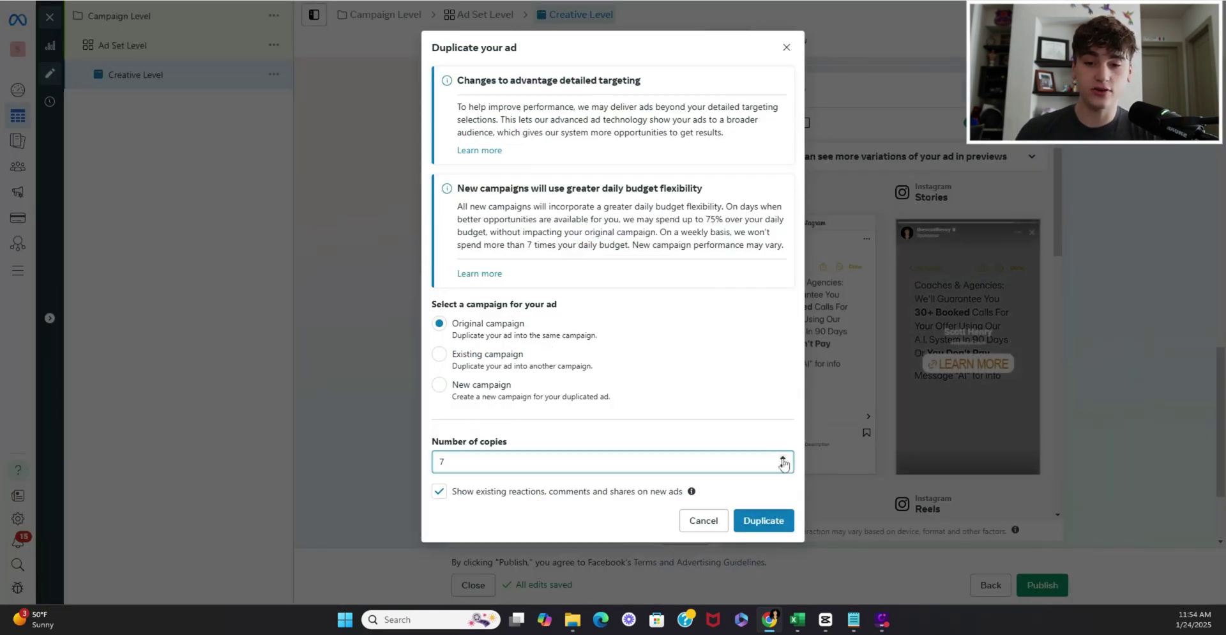
pyautogui.click(778, 530)
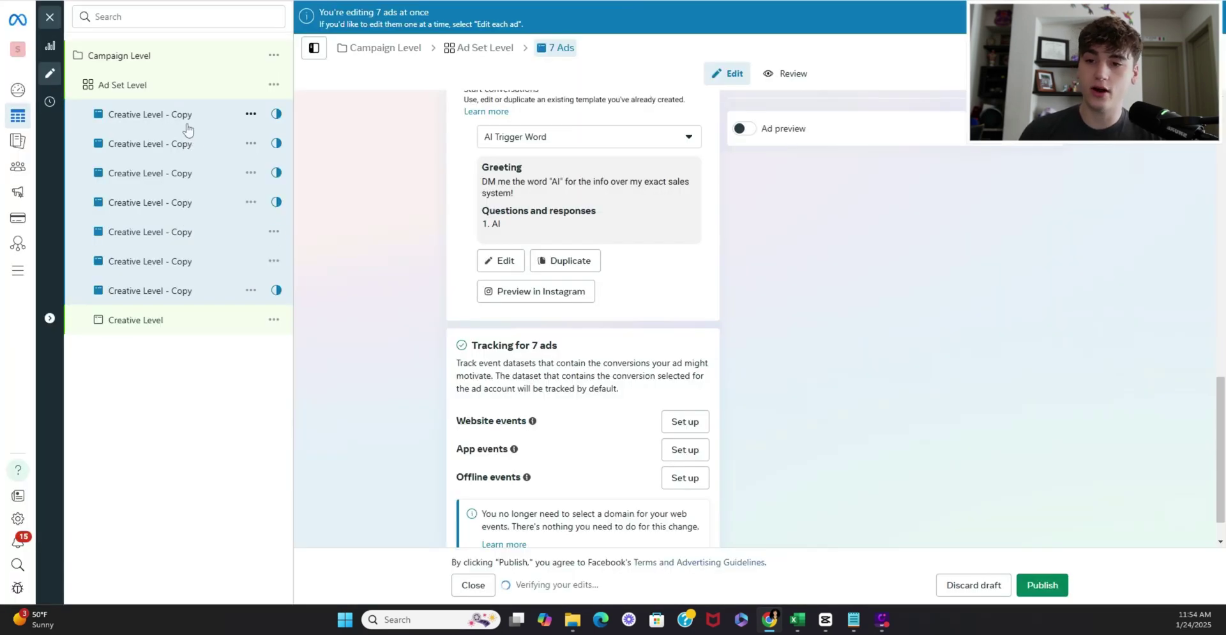
pyautogui.click(182, 116)
pyautogui.scroll(-4, 618, 396)
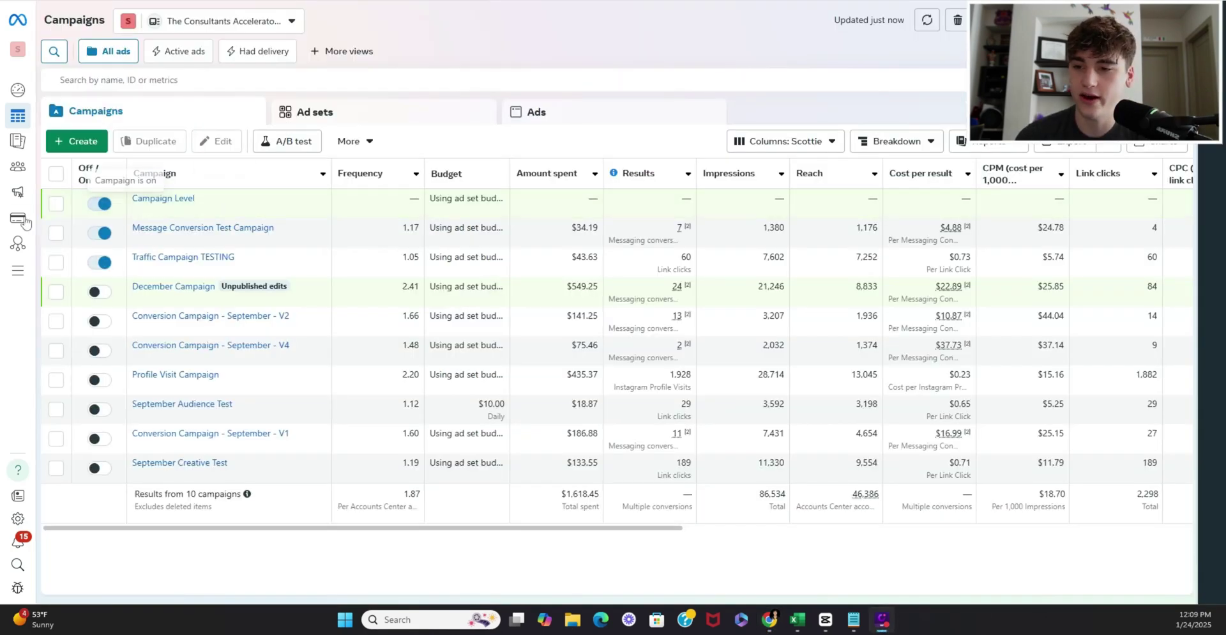
# Filter the campaign list to Campaign Level and show the ads it contains.
pyautogui.click(56, 203)
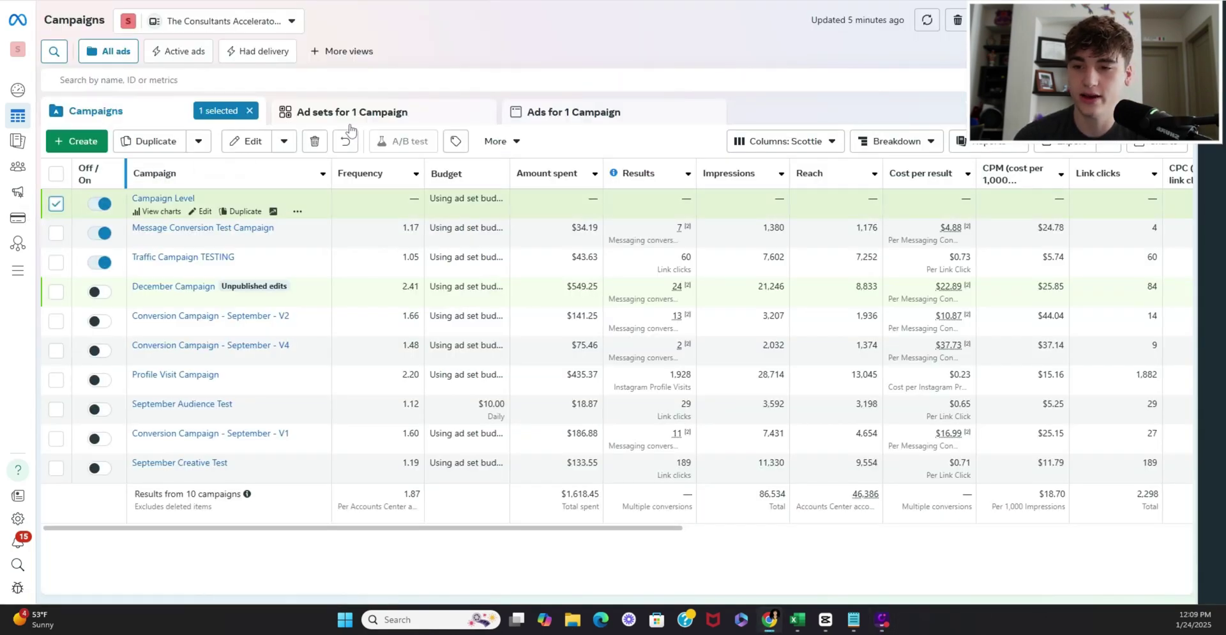
pyautogui.click(419, 112)
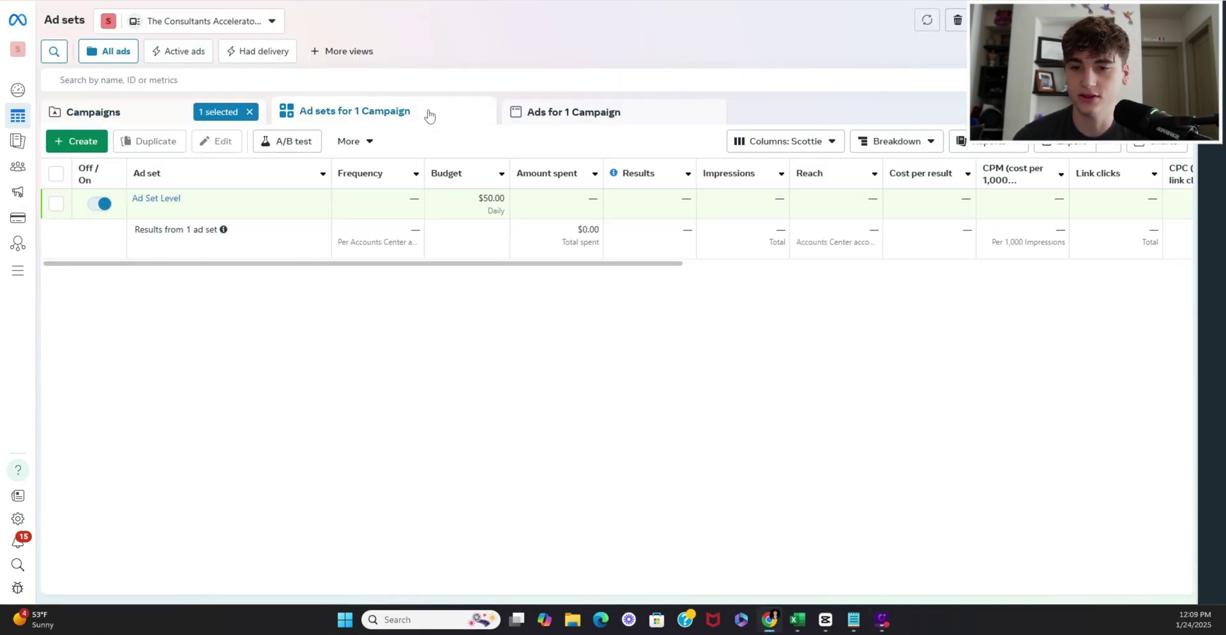
pyautogui.click(542, 123)
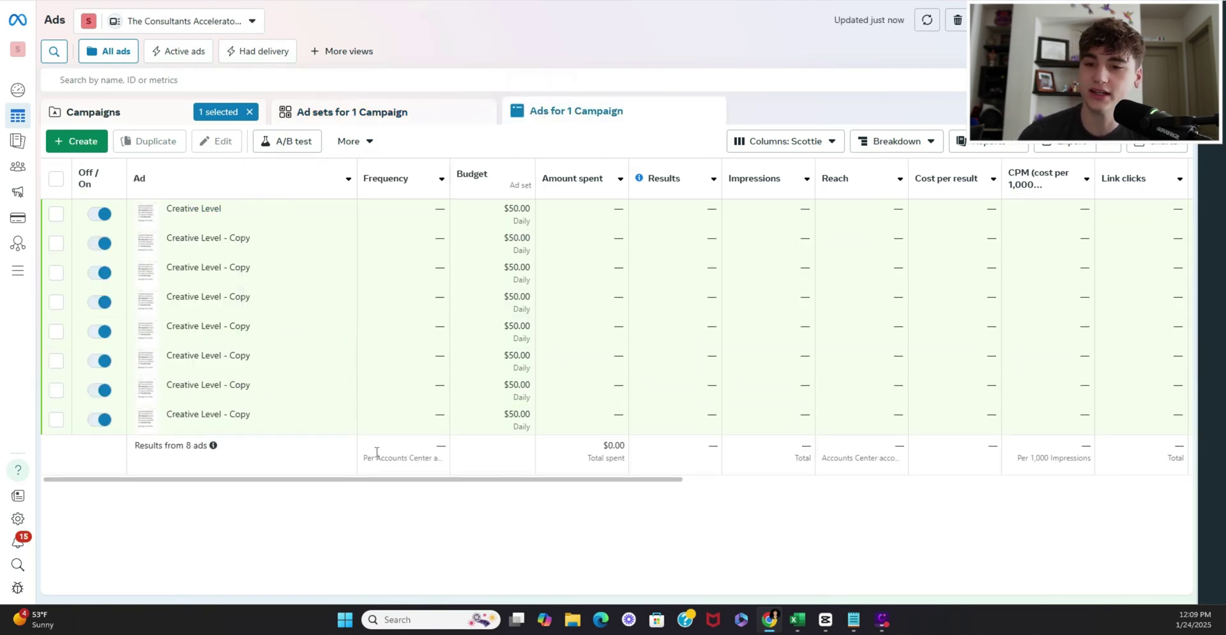
# Turn off the last three ad copies in the list and turn them back on.
pyautogui.click(100, 420)
pyautogui.click(100, 390)
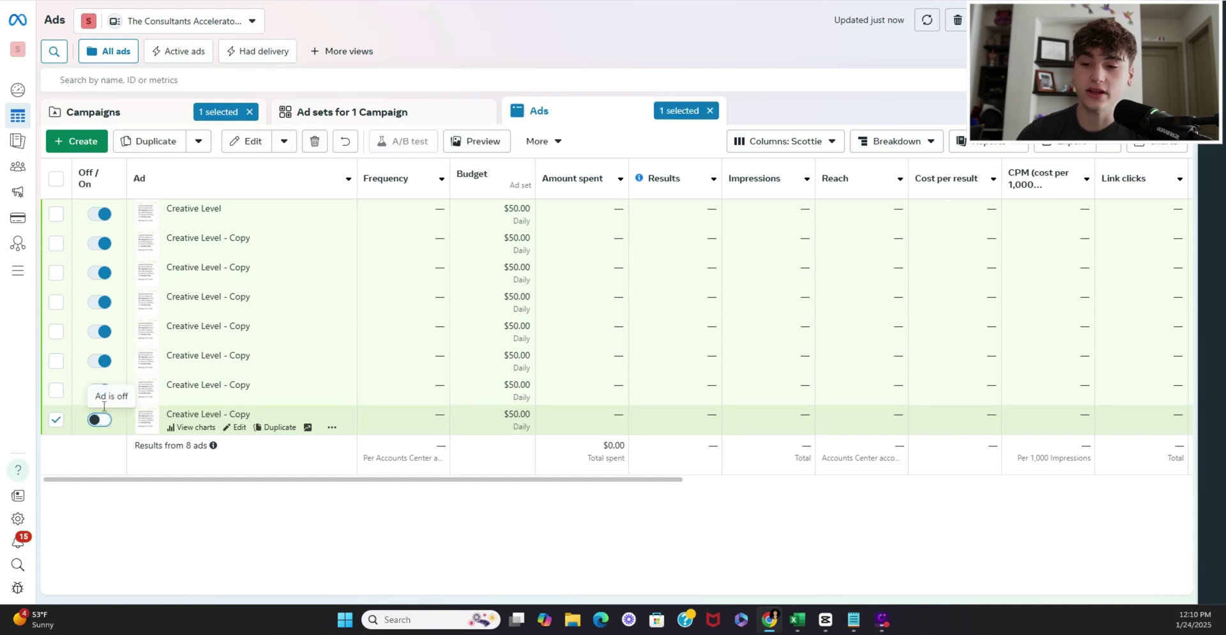
pyautogui.click(108, 362)
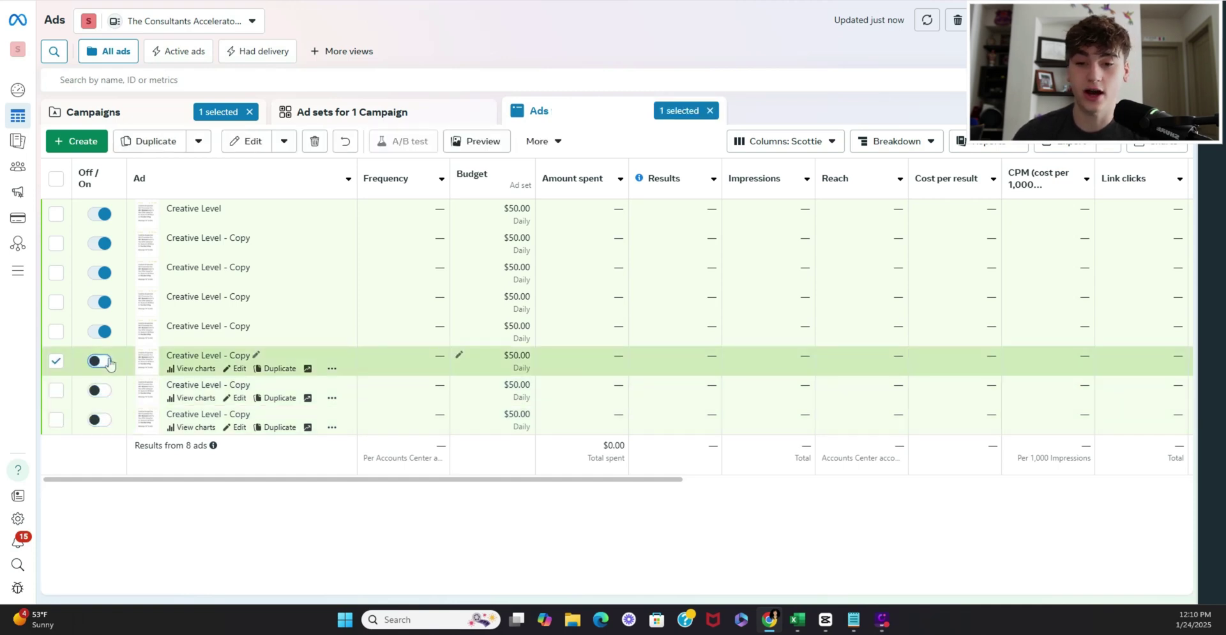
pyautogui.click(107, 361)
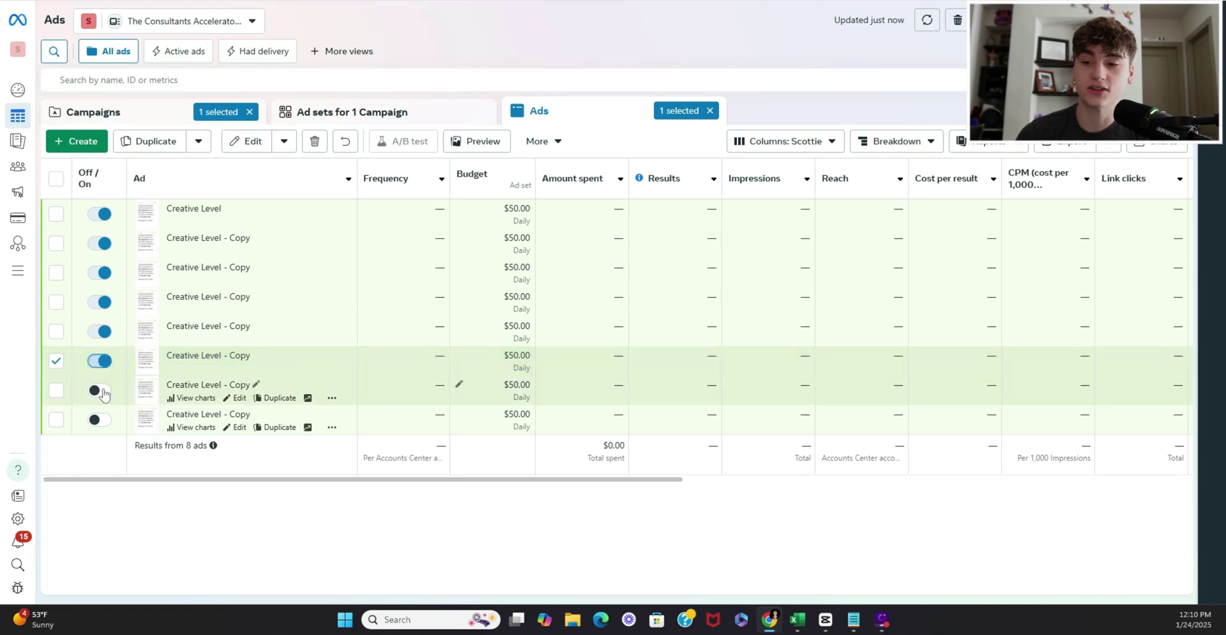
pyautogui.click(100, 390)
pyautogui.click(100, 419)
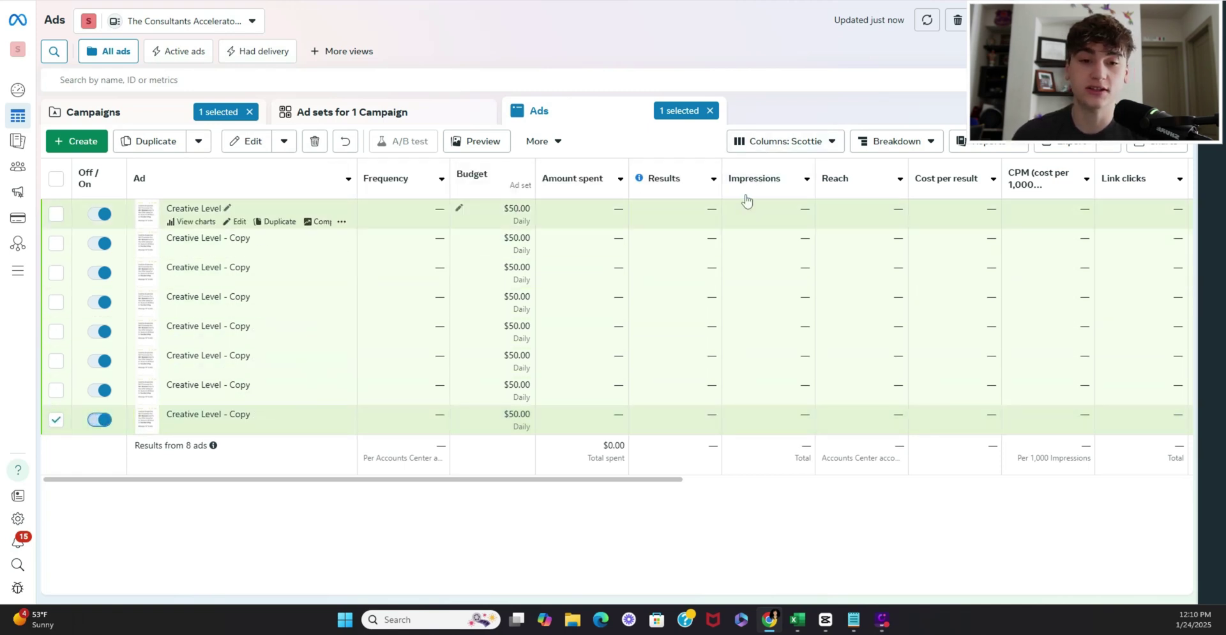
# Start a custom rule for all eight ads and name it "Kill at 500 impressions".
pyautogui.click(57, 180)
pyautogui.click(553, 141)
pyautogui.click(573, 200)
pyautogui.click(790, 334)
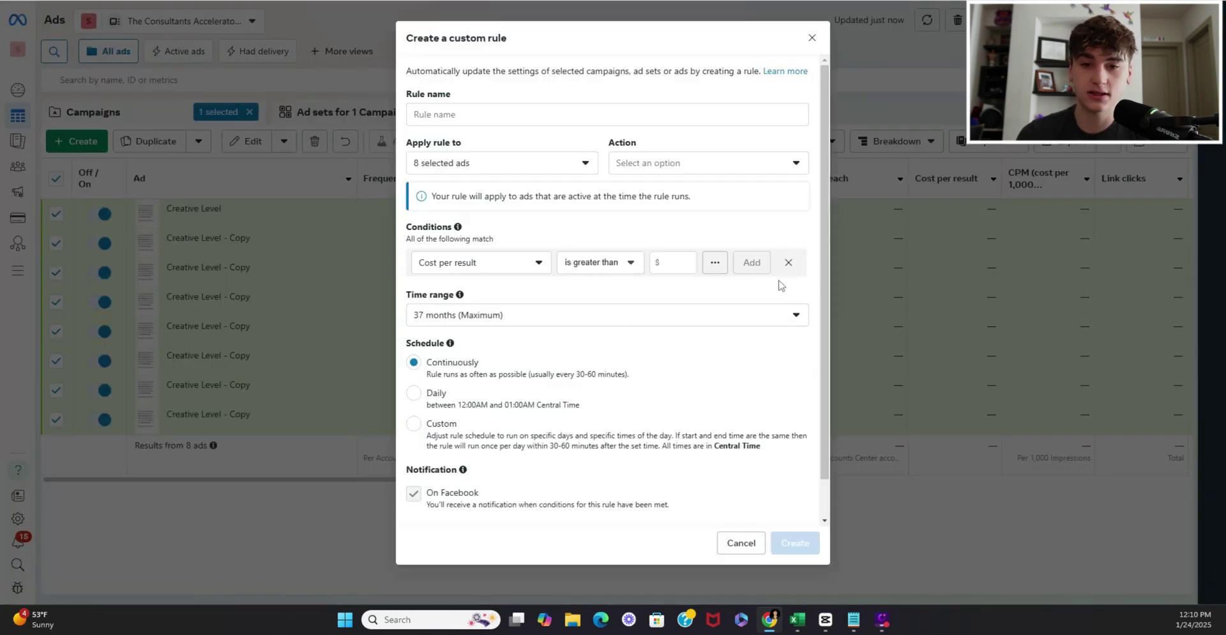
pyautogui.click(544, 113)
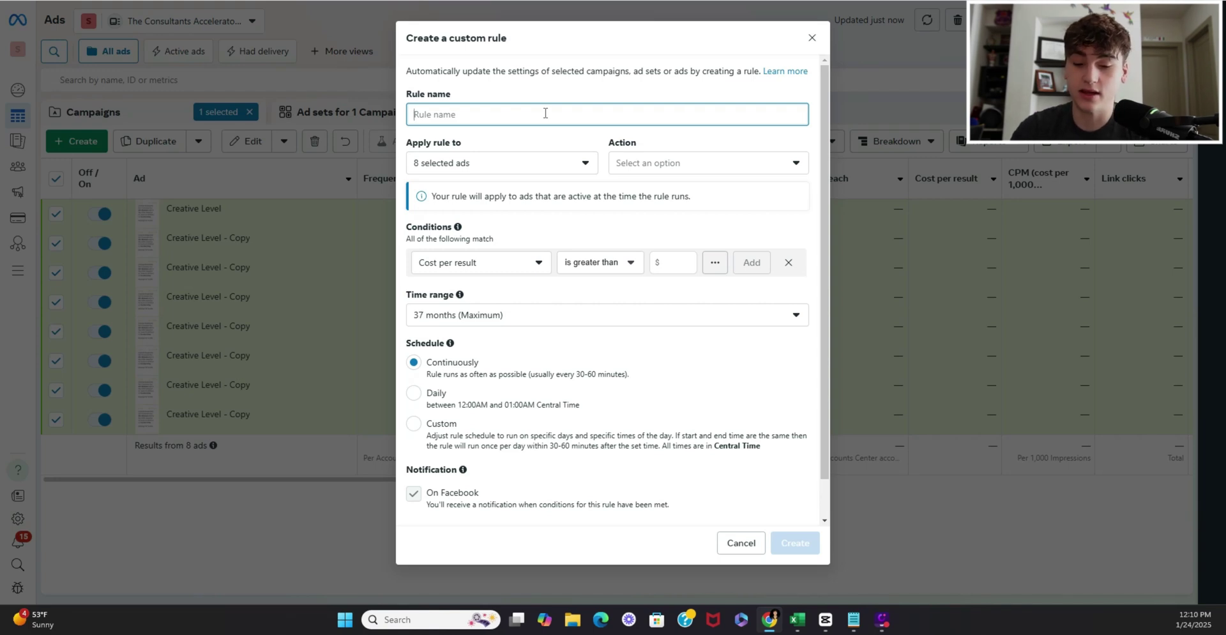
pyautogui.write('Kill at')
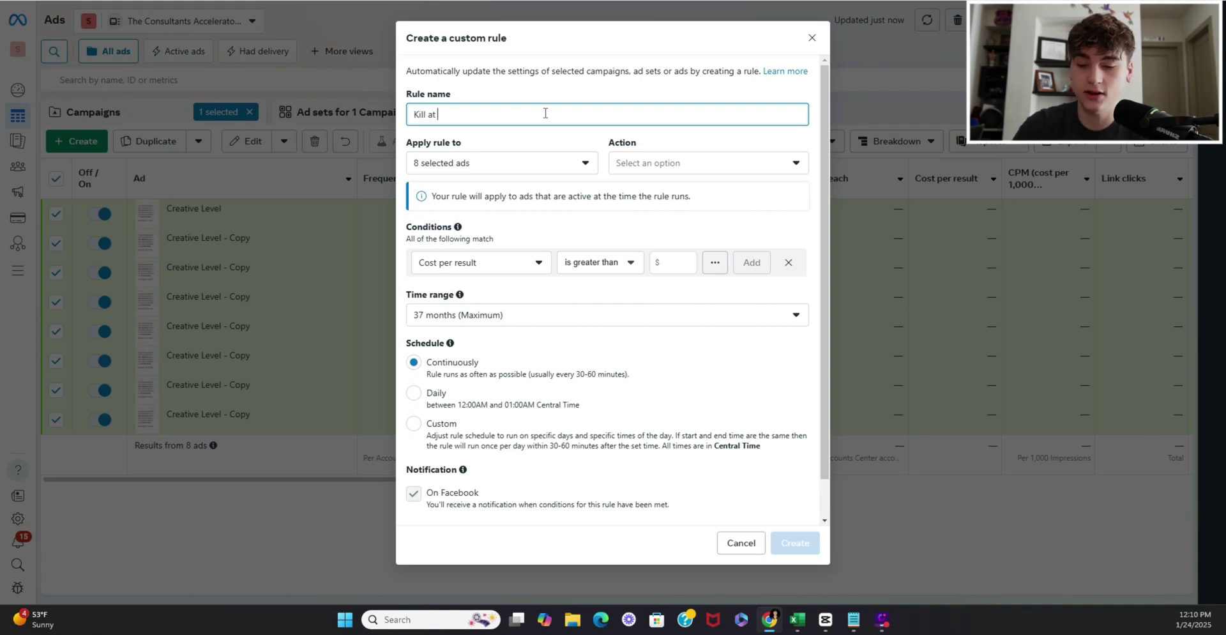
pyautogui.write(' 500 impressions')
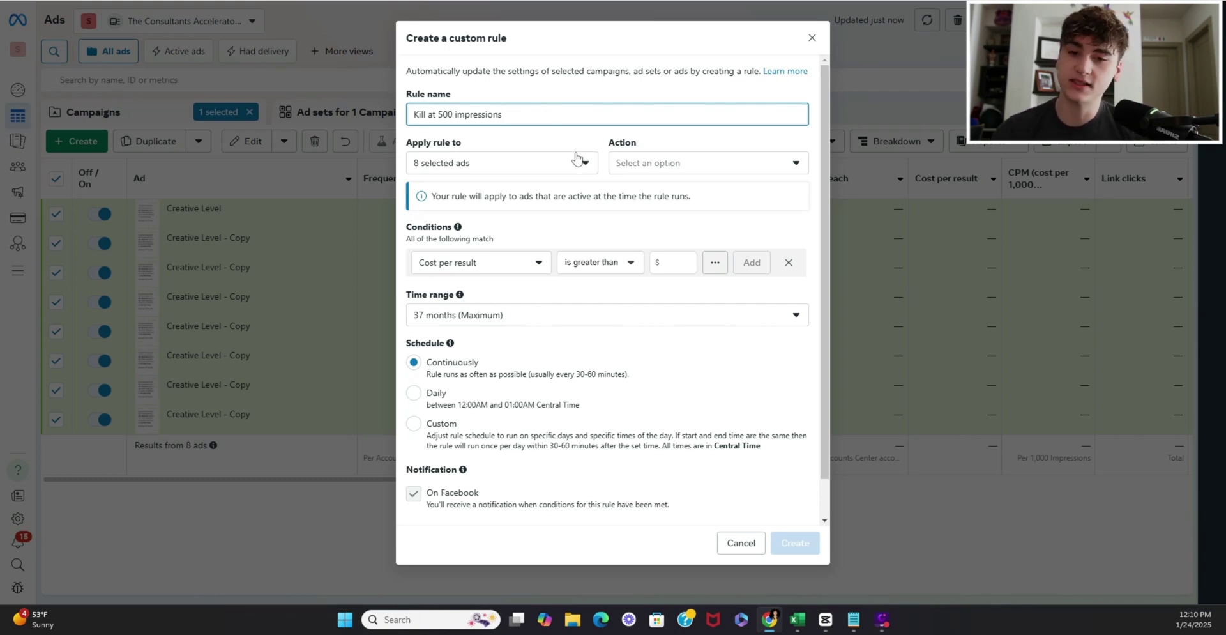
# Set the rule to turn off the selected ads when impressions are greater than 500, and create it.
pyautogui.click(628, 163)
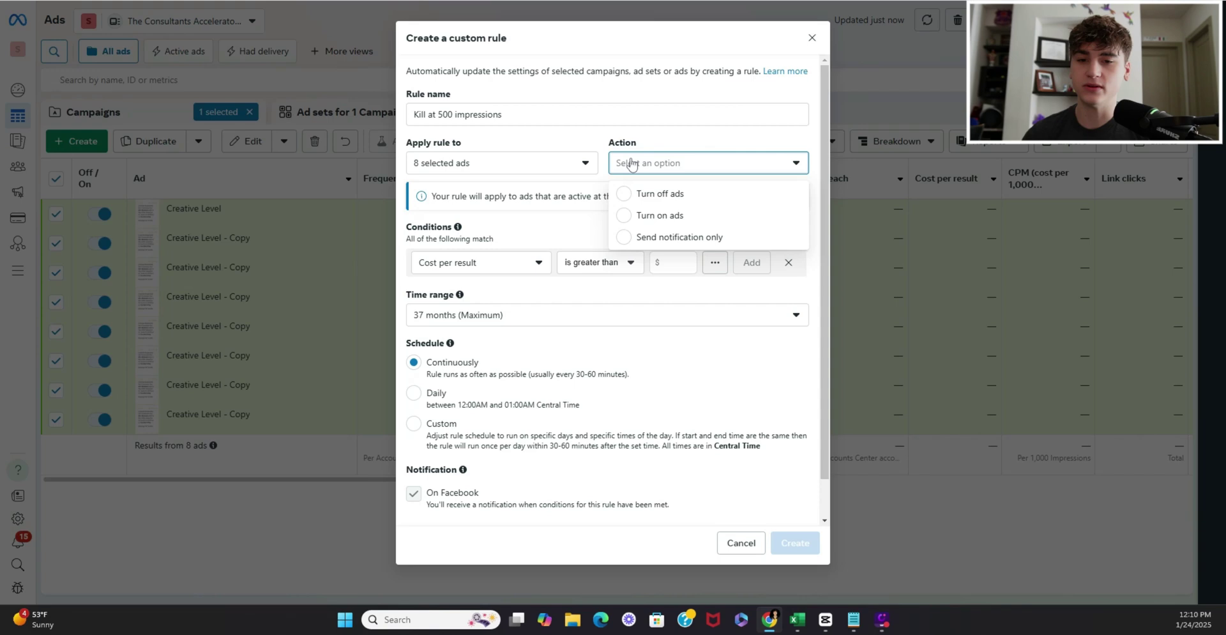
pyautogui.click(664, 195)
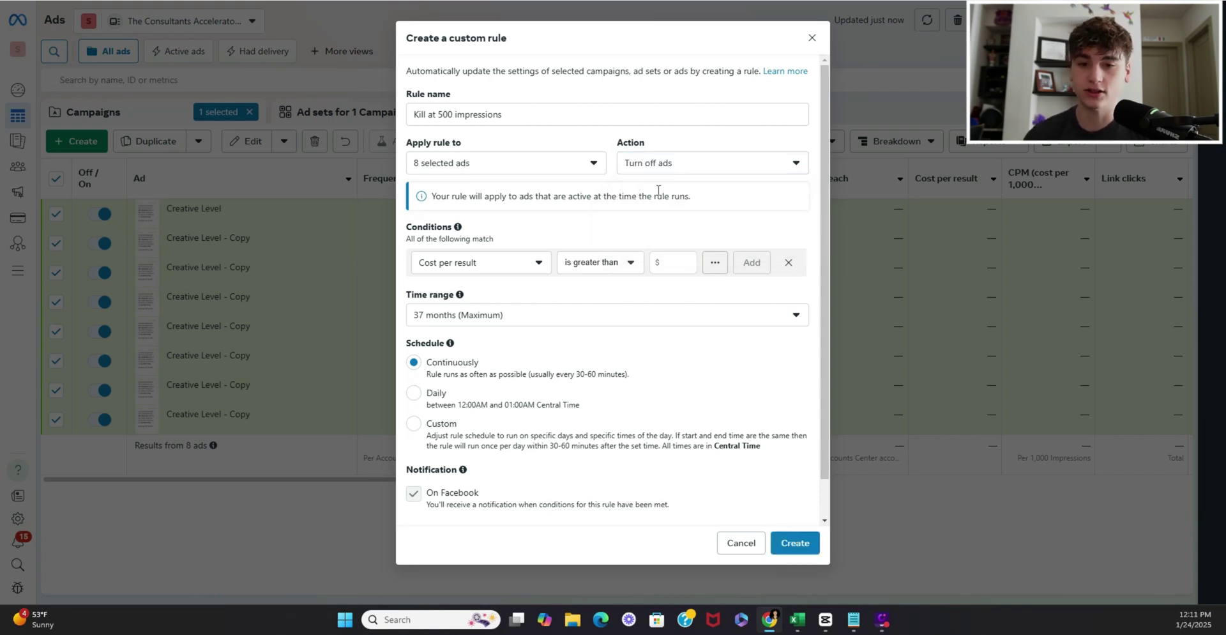
pyautogui.click(528, 264)
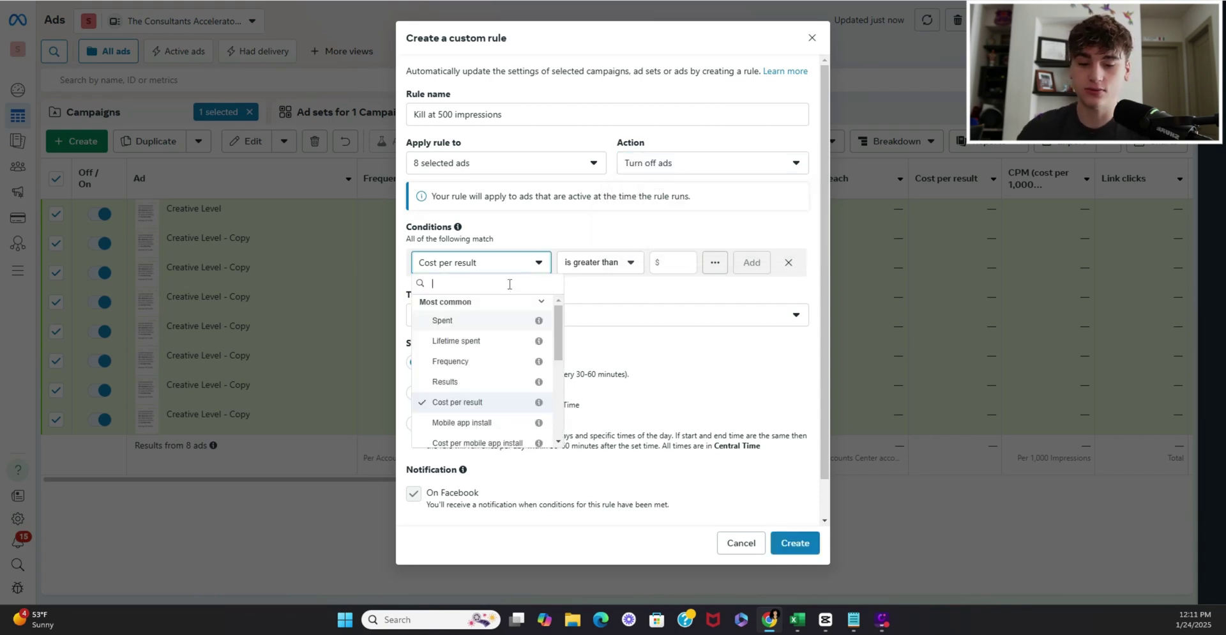
pyautogui.write('impress')
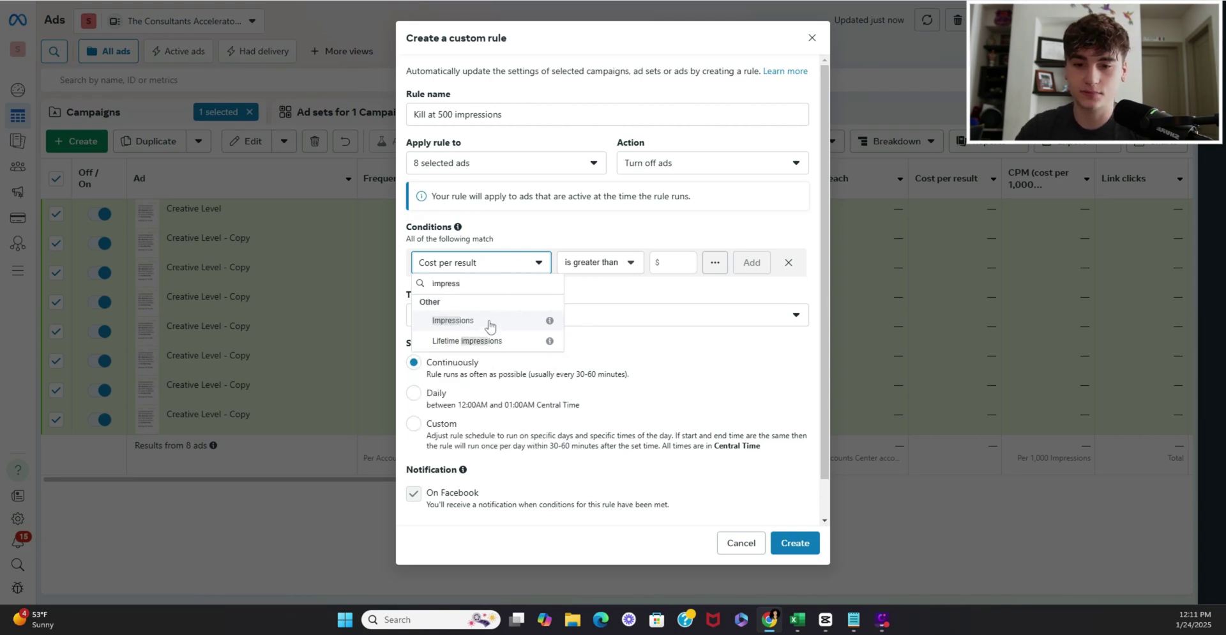
pyautogui.click(486, 322)
pyautogui.click(673, 264)
pyautogui.write('500')
pyautogui.click(752, 262)
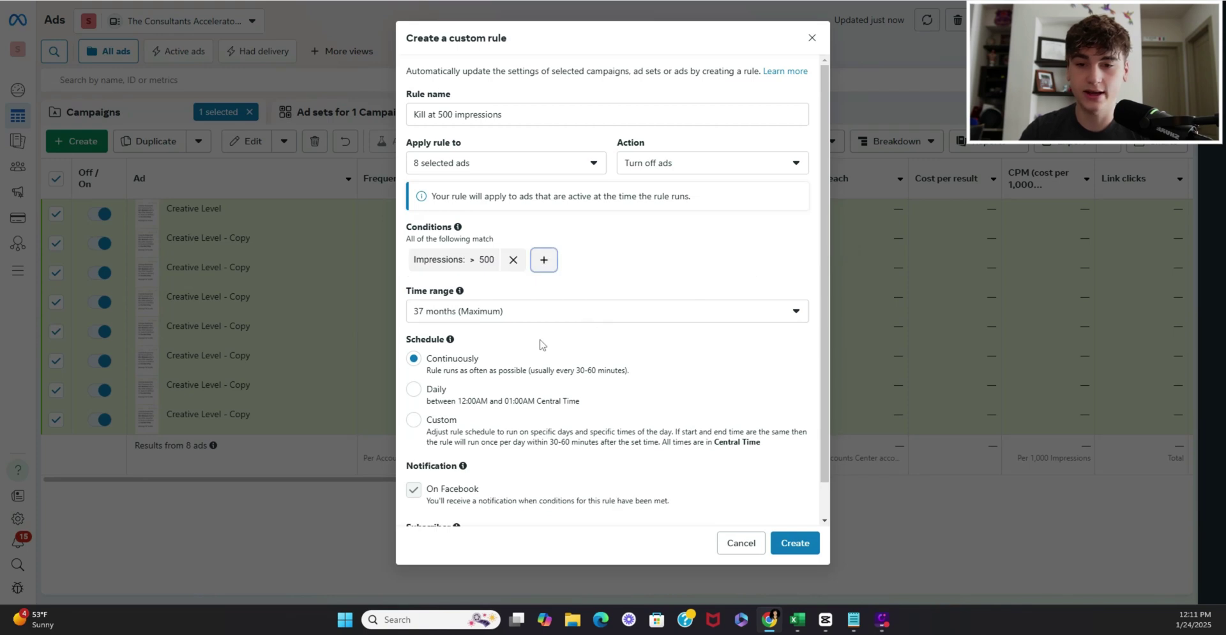
pyautogui.scroll(-1, 574, 345)
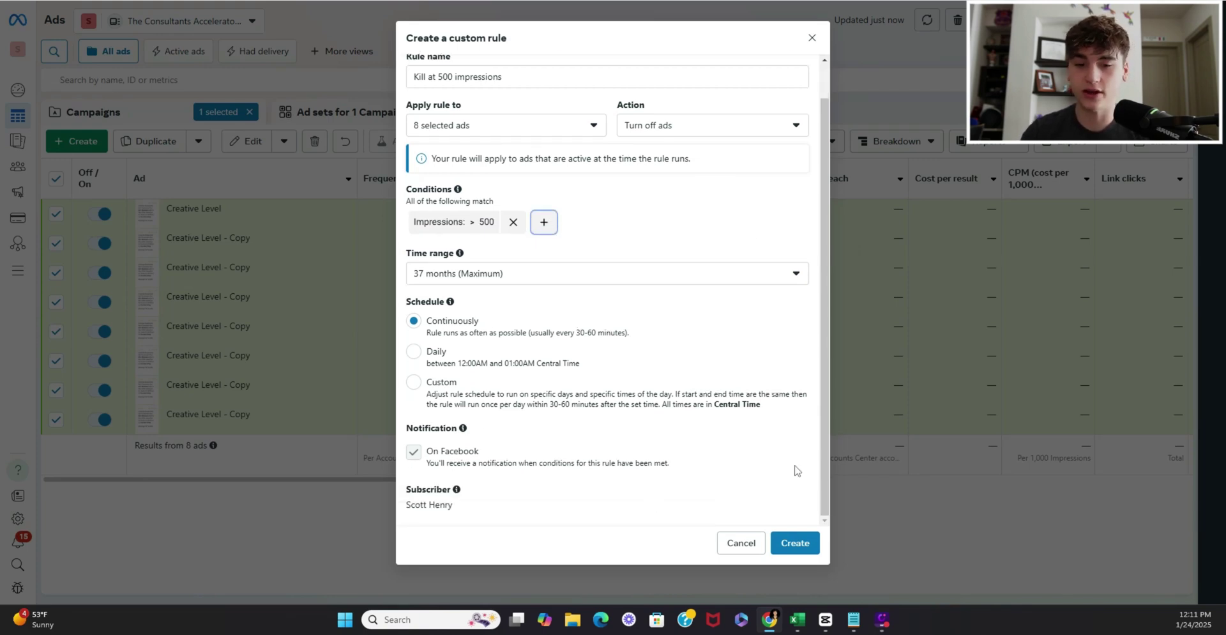
pyautogui.click(795, 546)
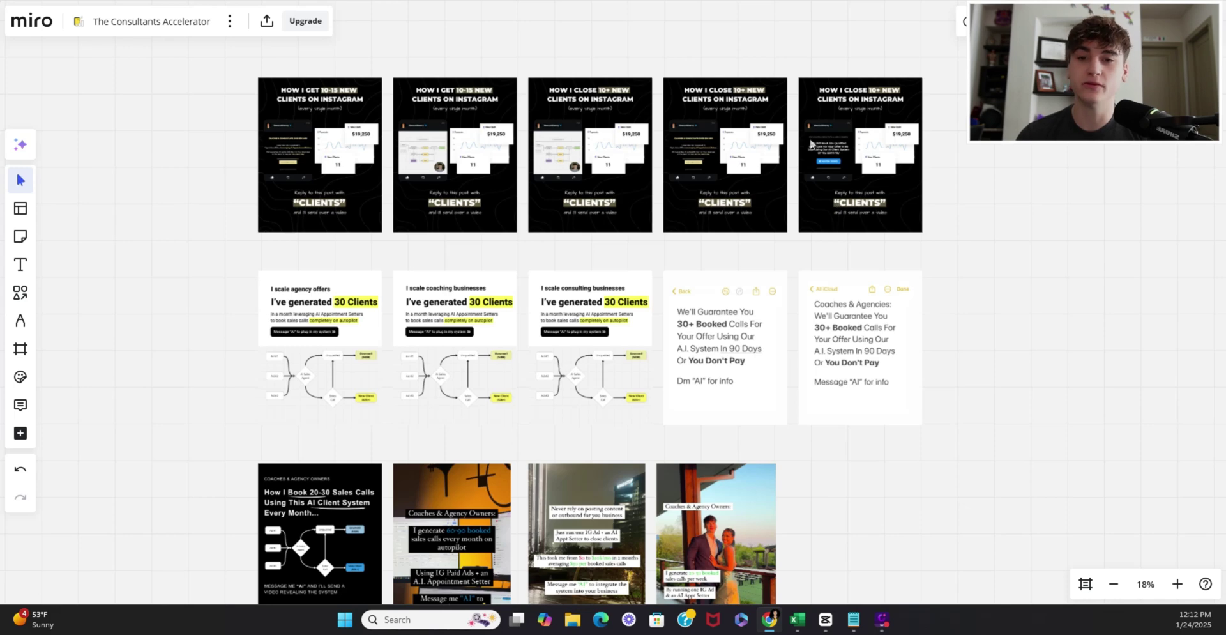
# Look through the three rows of still-image ad creatives on the Miro board.
pyautogui.scroll(1, 365, 167)
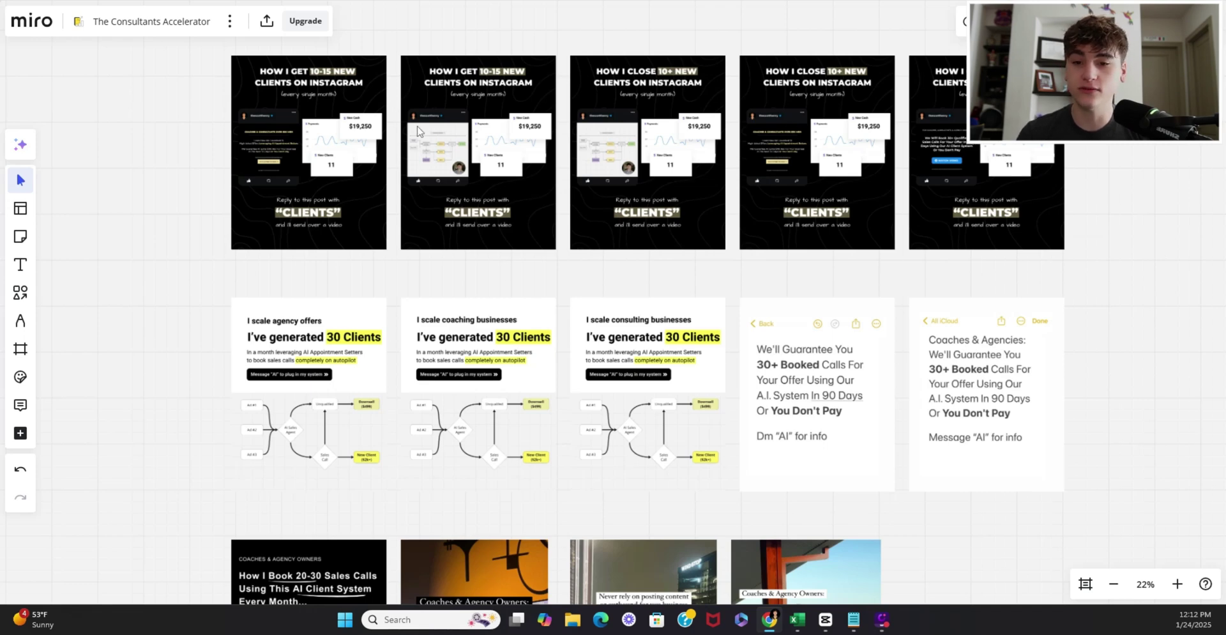
pyautogui.scroll(1, 639, 393)
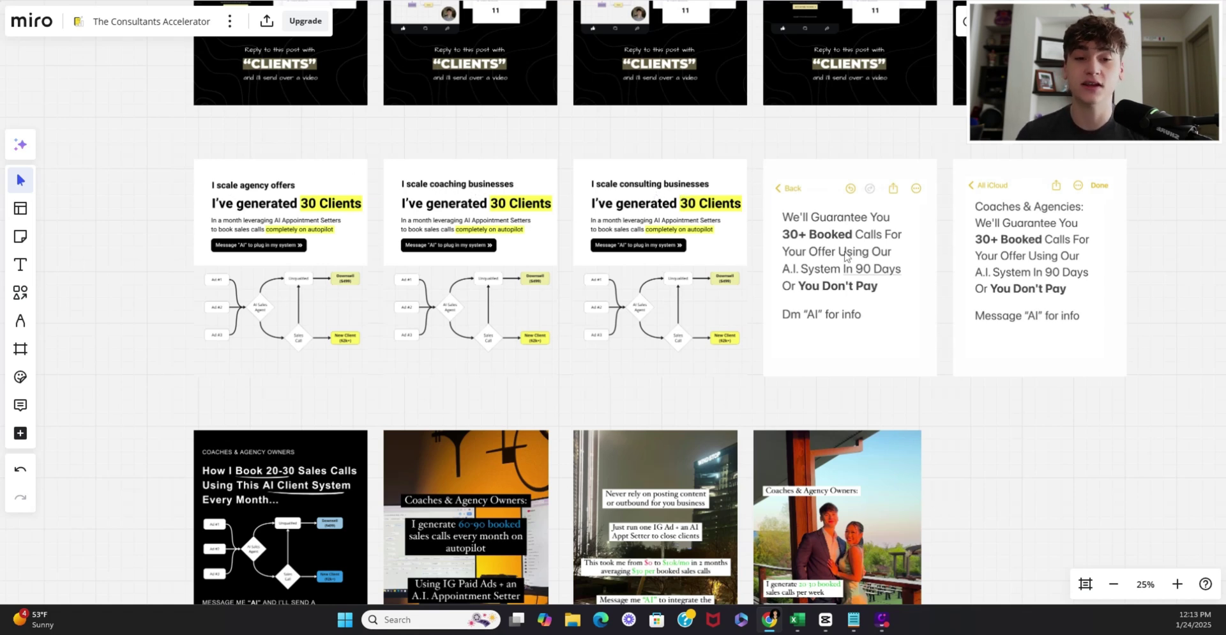
pyautogui.hscroll(3, 875, 276)
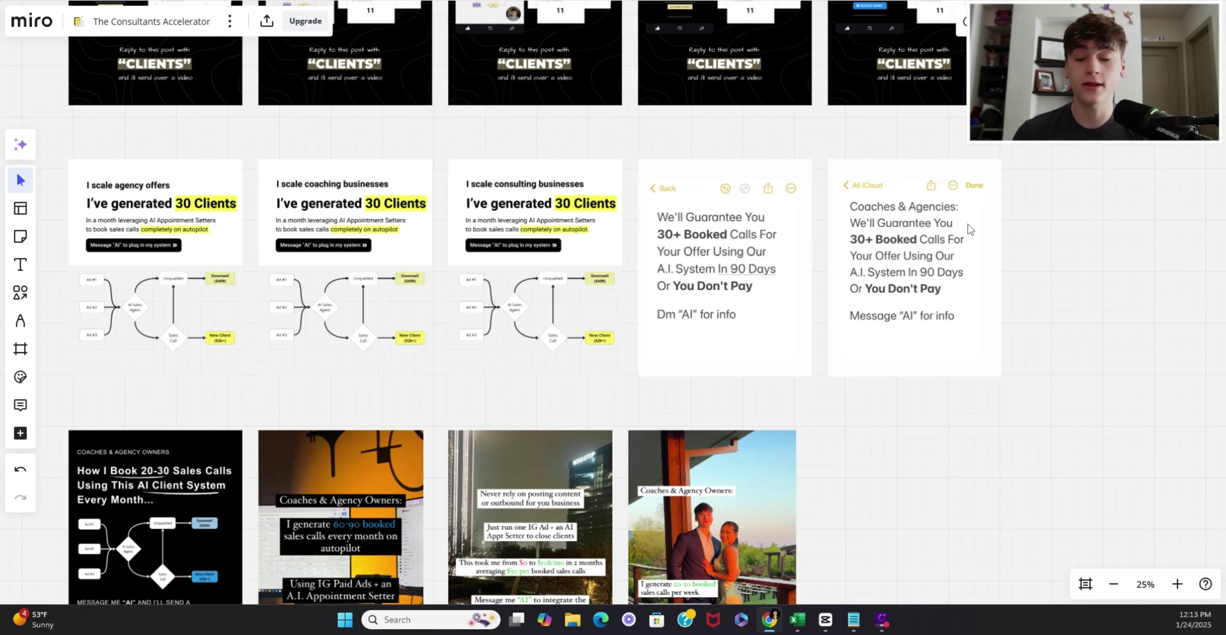
pyautogui.scroll(-5, 969, 228)
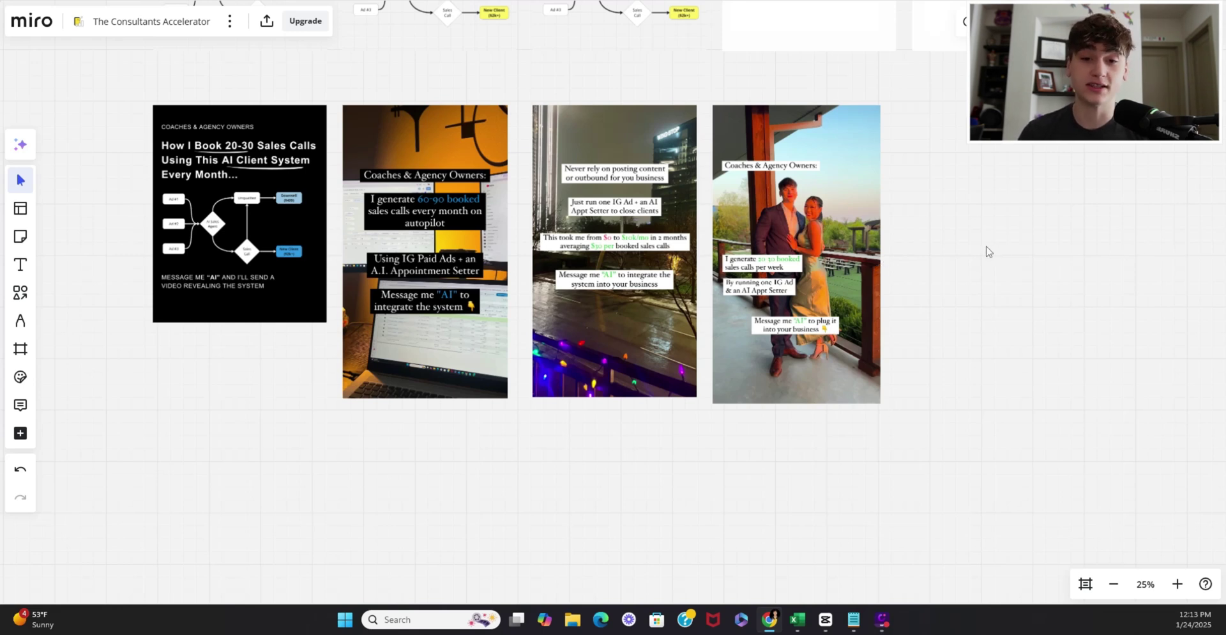
pyautogui.scroll(-3, 276, 506)
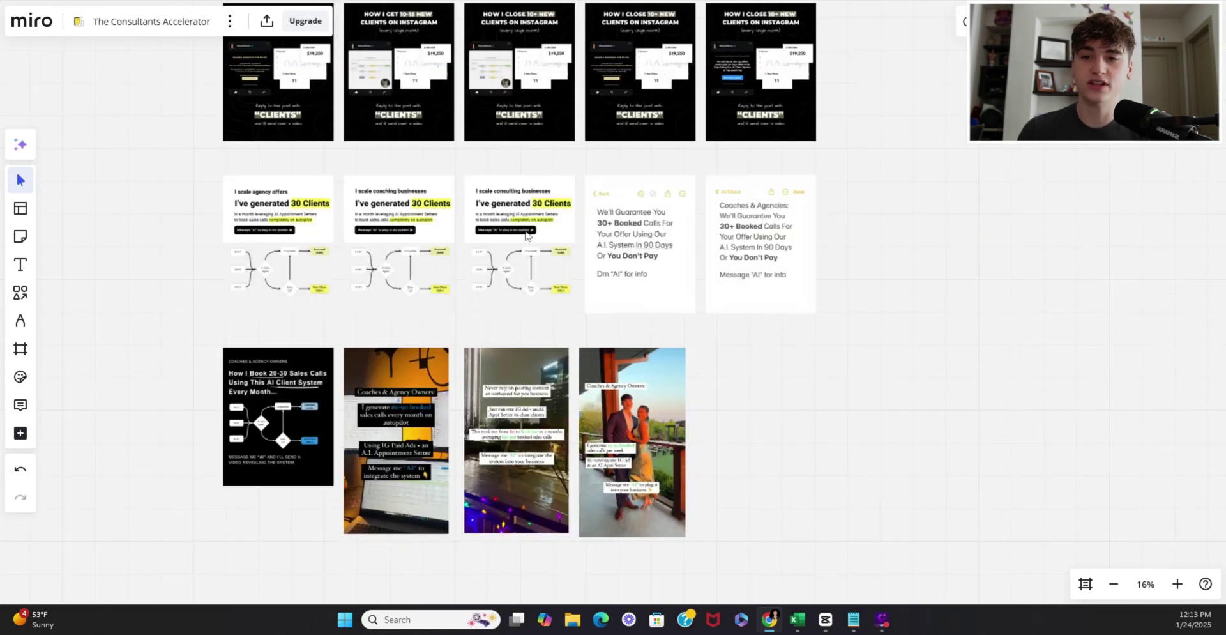
pyautogui.scroll(2, 549, 256)
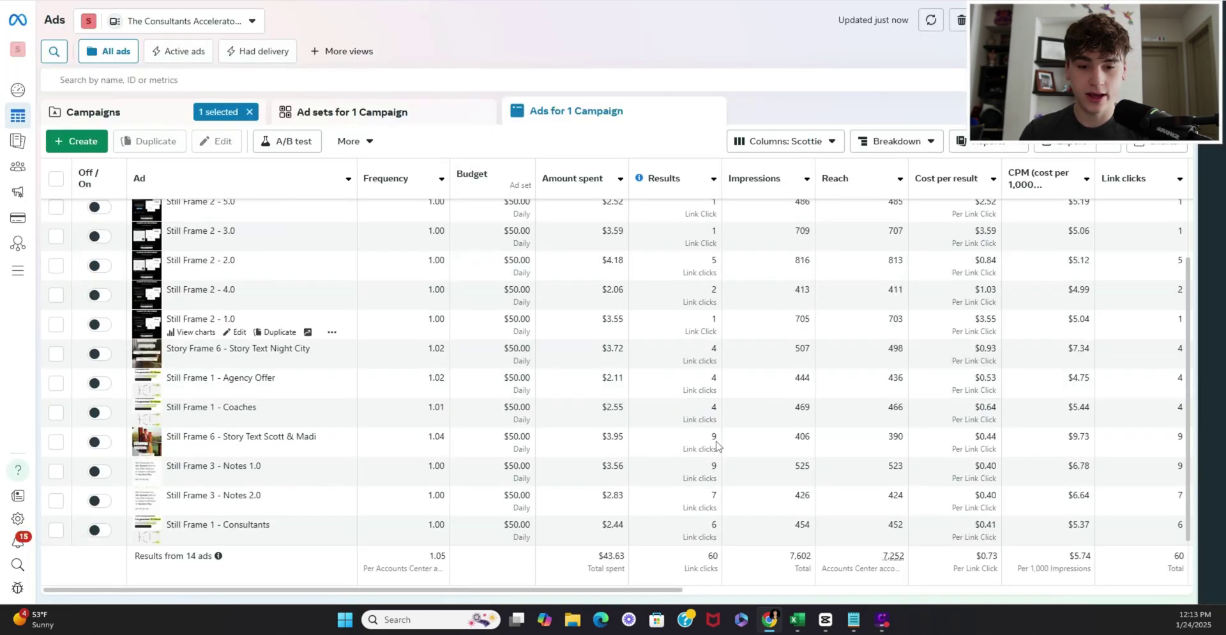
# In Meta Ads Manager, examine the campaign's total spend and select the Still Frame 2 - 2.0 ad to check its spend and impressions.
pyautogui.moveTo(591, 561); pyautogui.dragTo(636, 559)
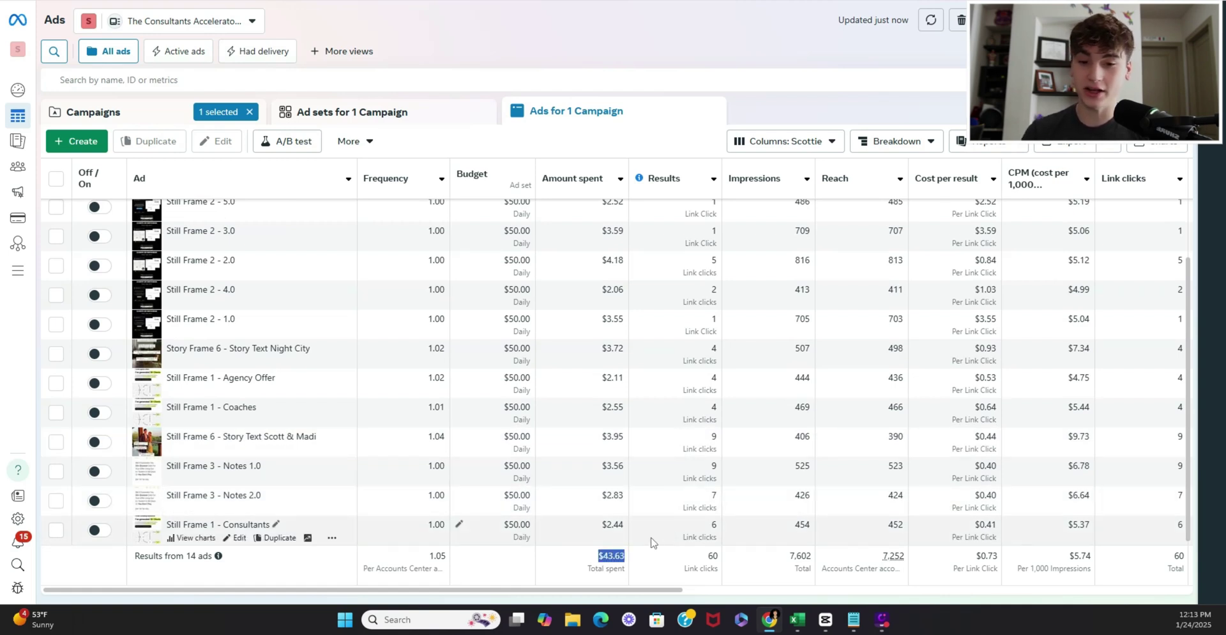
pyautogui.click(559, 521)
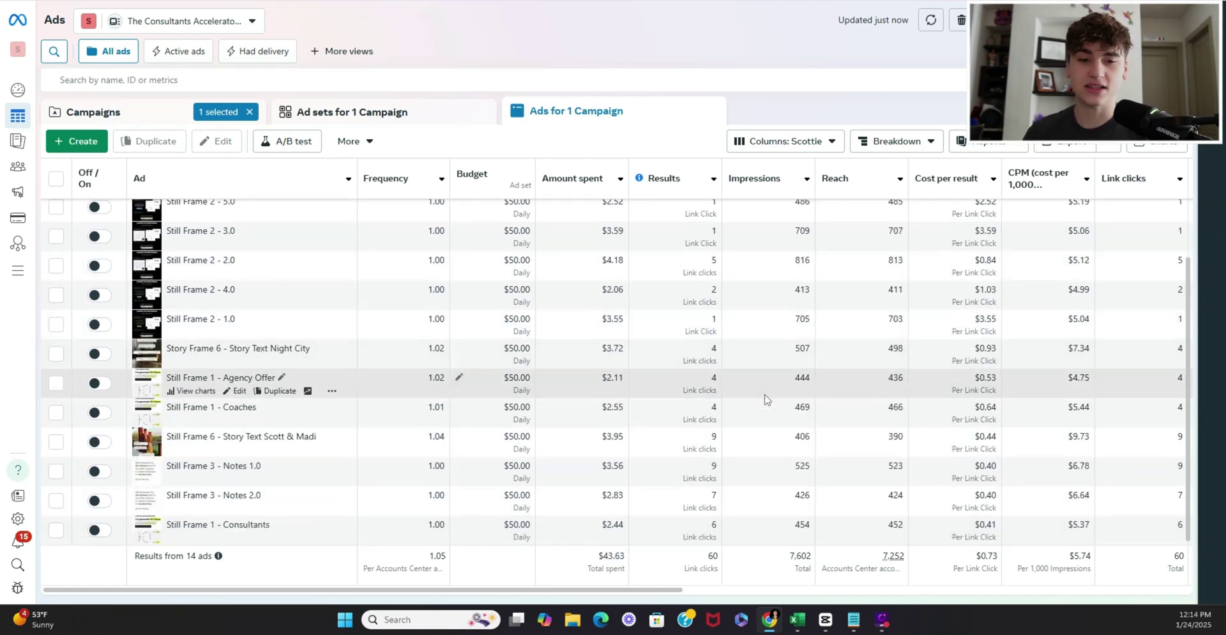
pyautogui.scroll(1, 766, 365)
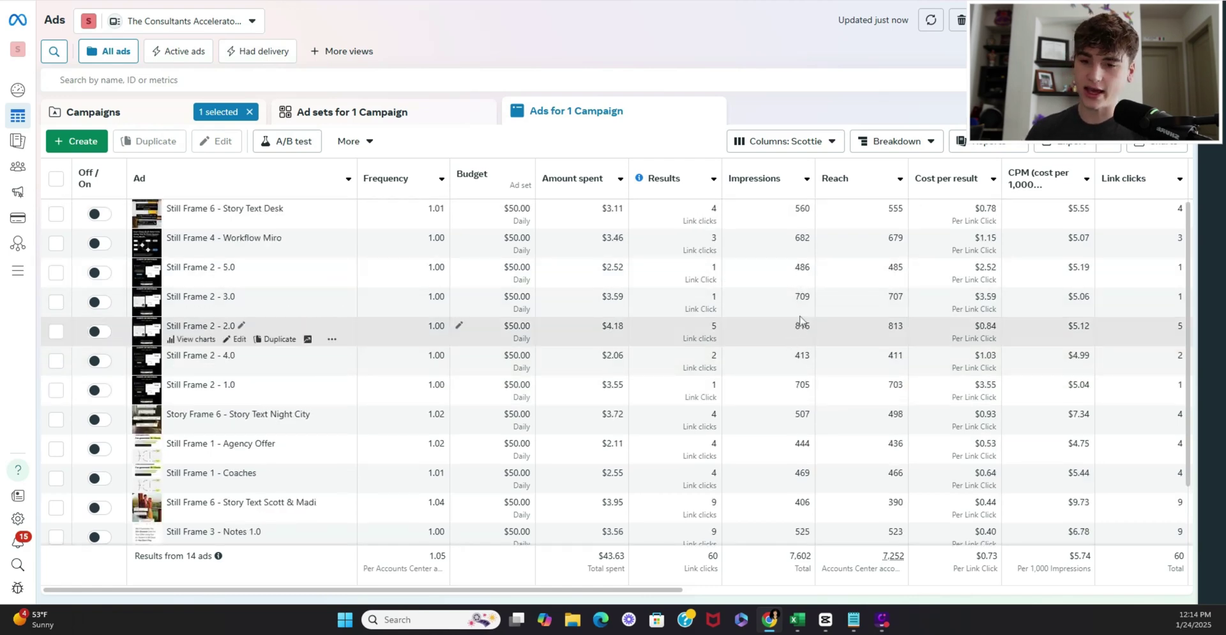
pyautogui.moveTo(800, 331)
pyautogui.mouseDown()
pyautogui.moveTo(790, 332)
pyautogui.moveTo(818, 337)
pyautogui.mouseUp()
pyautogui.moveTo(600, 326); pyautogui.dragTo(626, 331)
pyautogui.click(571, 335)
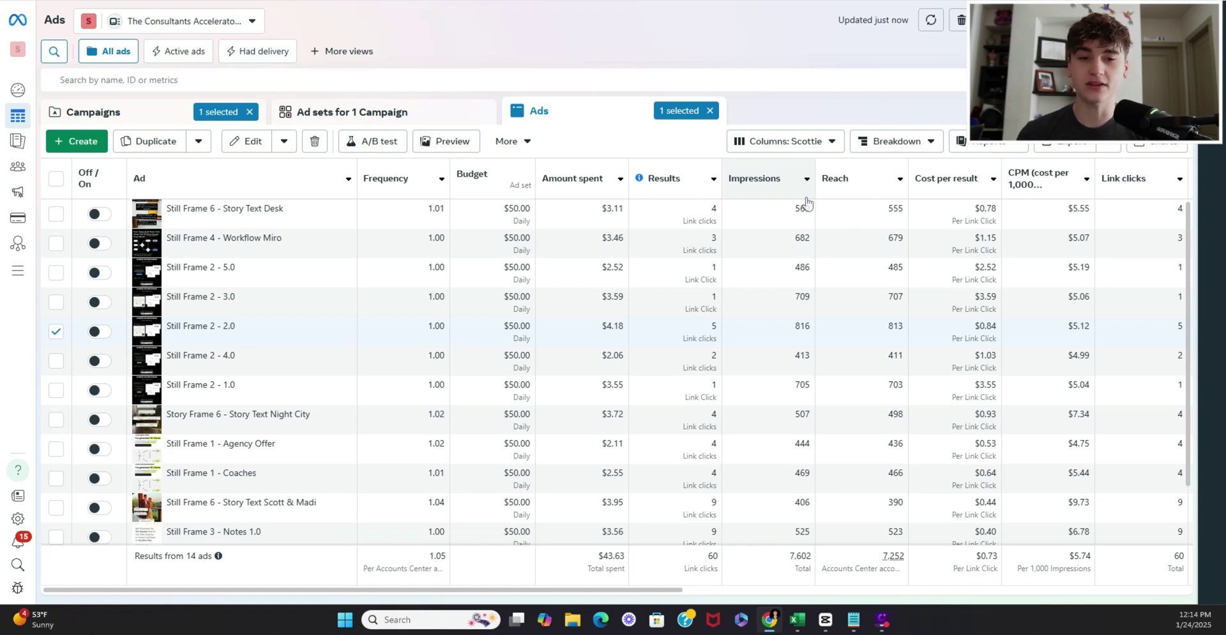
pyautogui.moveTo(792, 326); pyautogui.dragTo(811, 331)
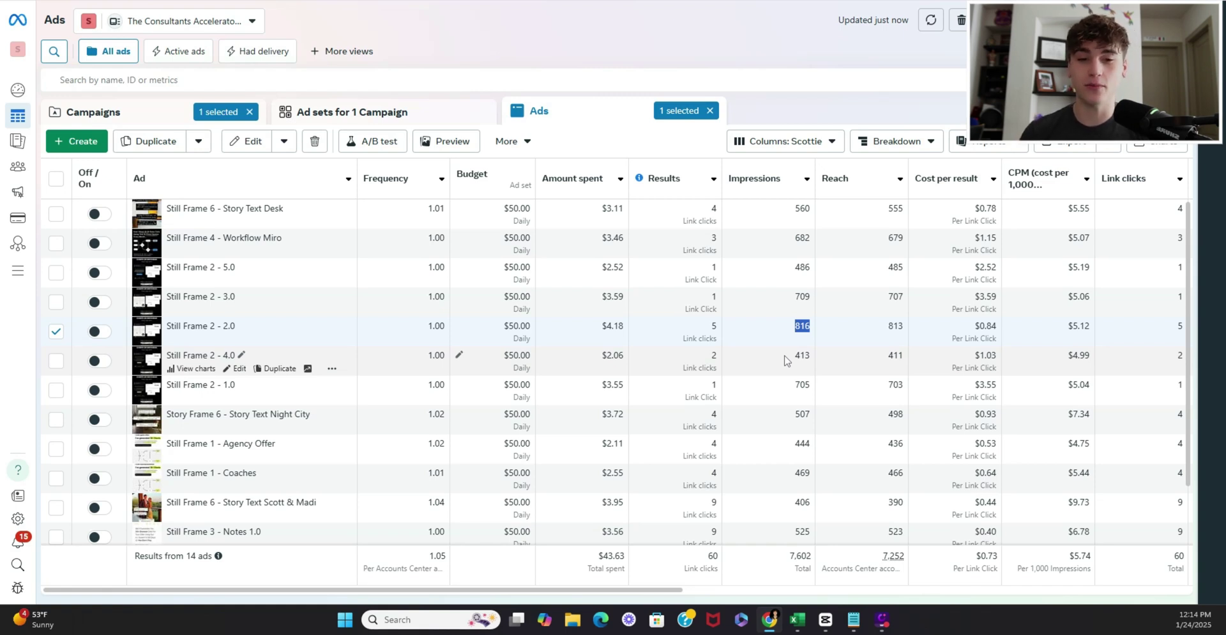
pyautogui.click(781, 340)
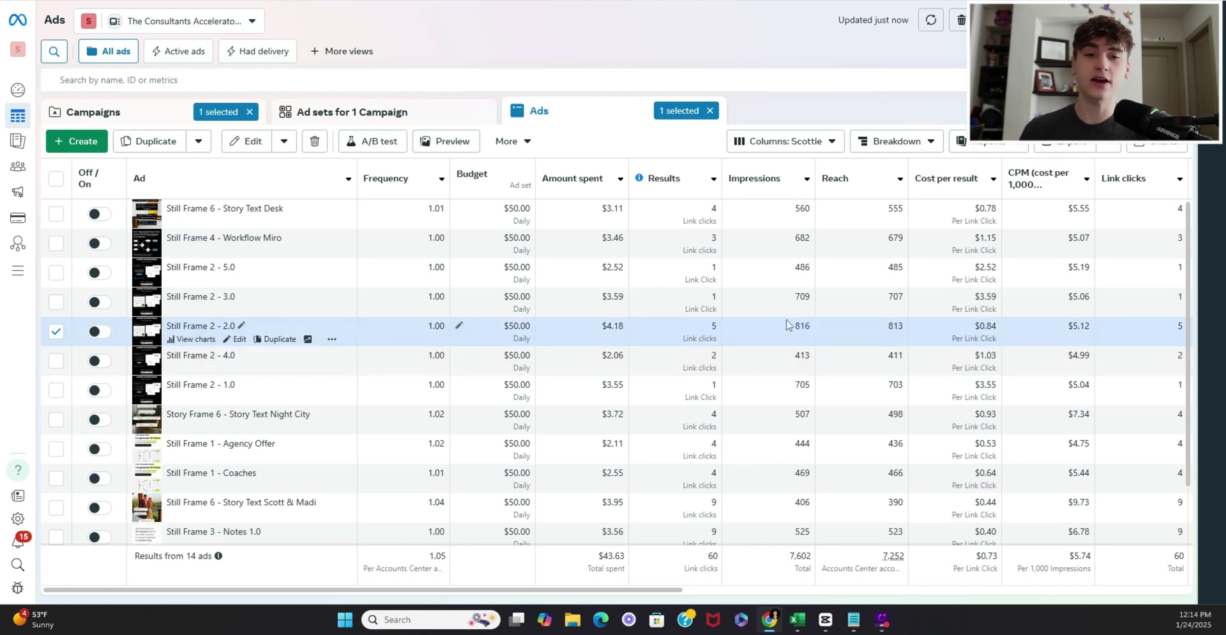
pyautogui.scroll(-1, 760, 313)
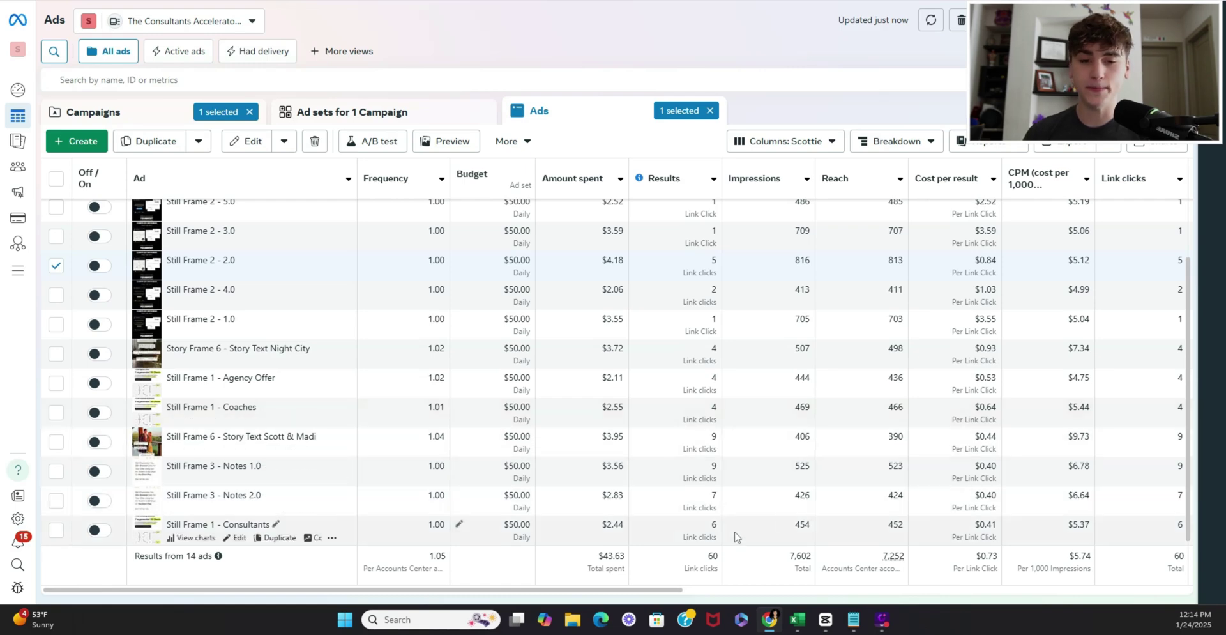
pyautogui.scroll(2, 677, 464)
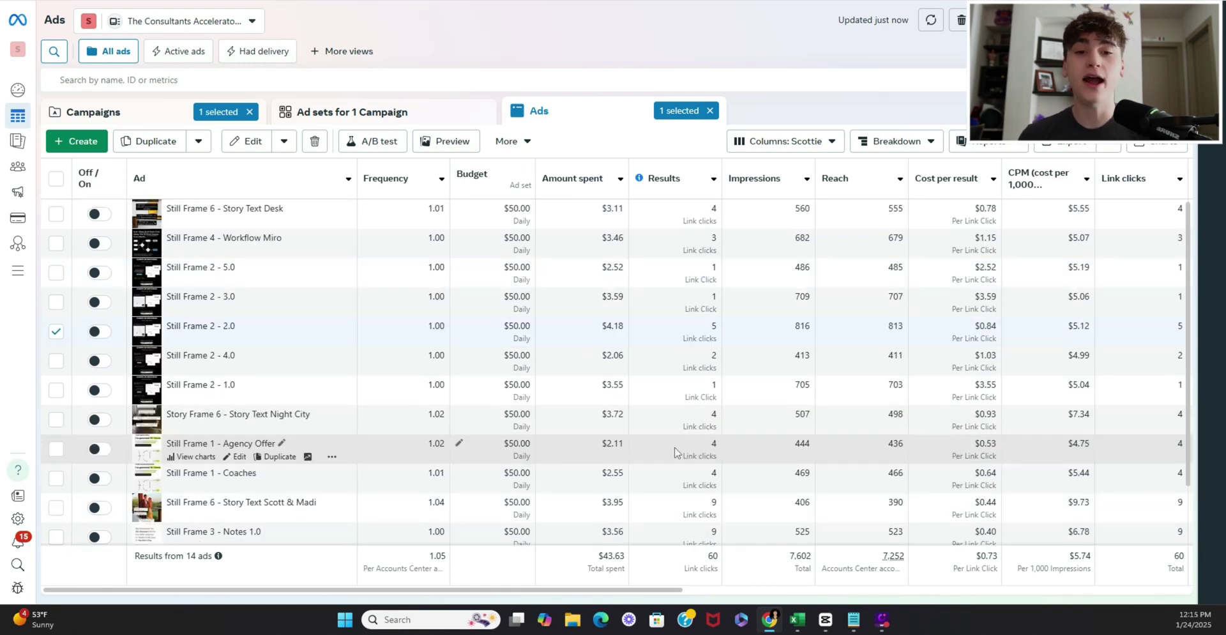
# Sort the ads by results from highest to lowest and check the impressions of Still Frame 2 - 2.0.
pyautogui.click(668, 178)
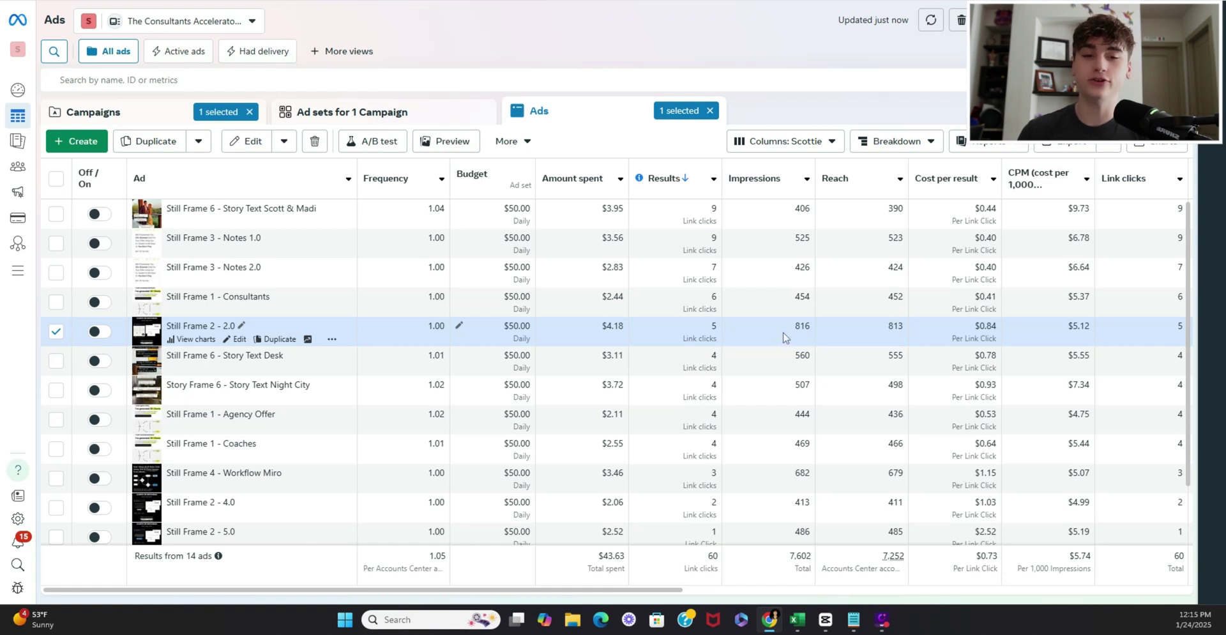
pyautogui.moveTo(793, 327); pyautogui.dragTo(806, 327)
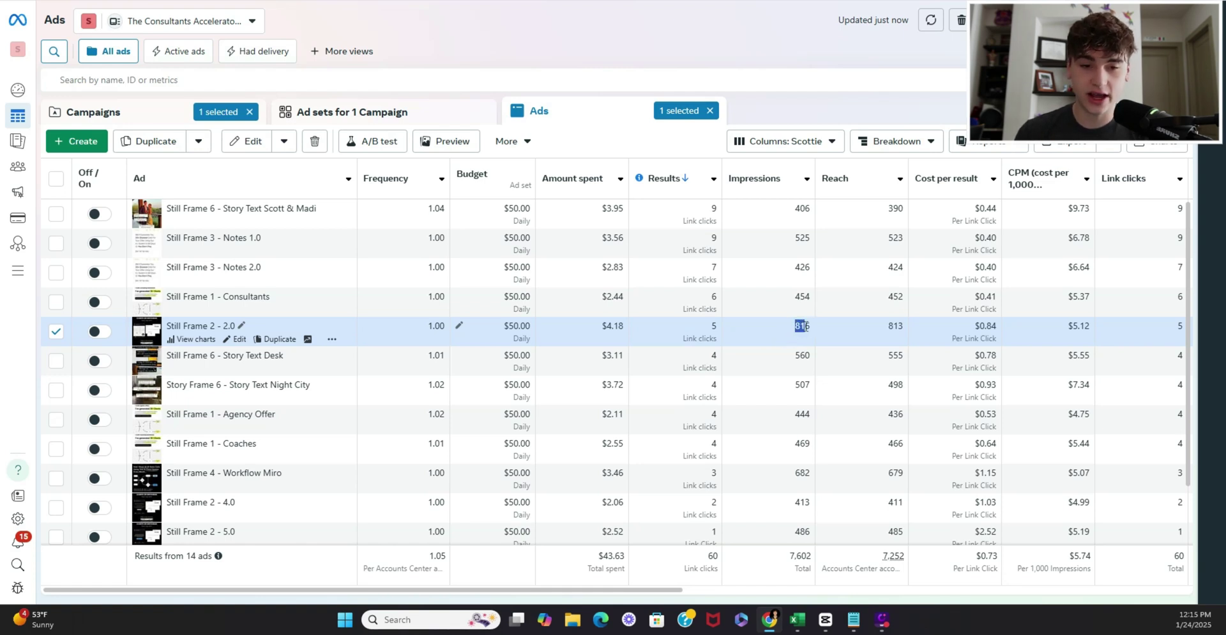
pyautogui.click(717, 330)
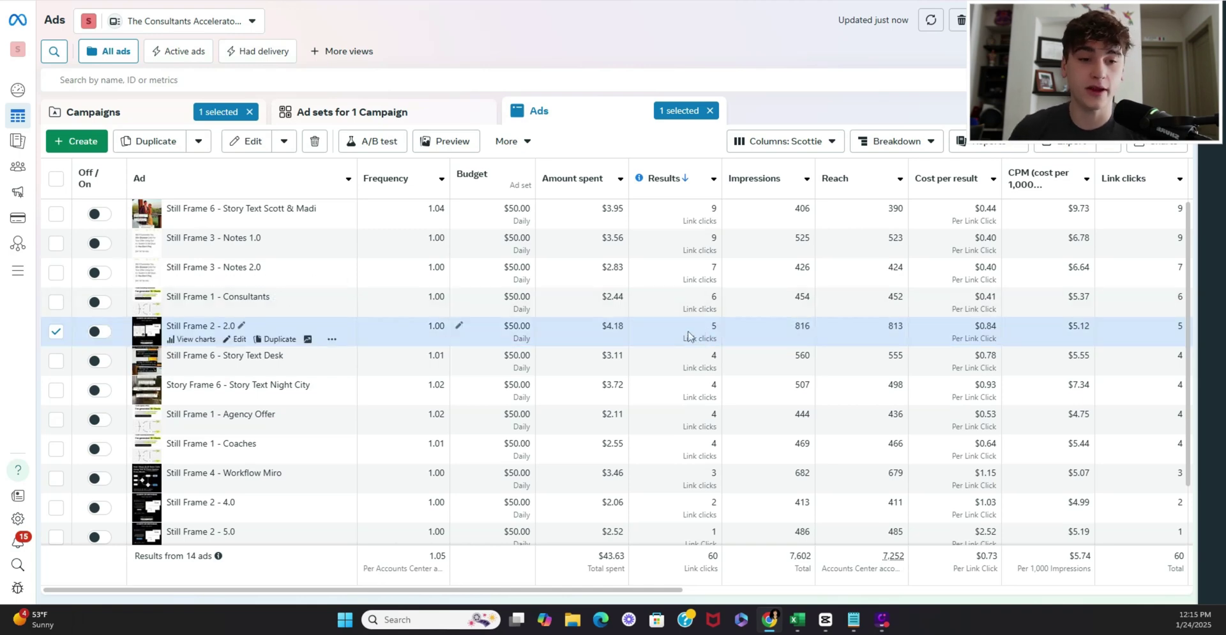
# Examine the CPM, link clicks, CPC and link click-through rate columns for the ads.
pyautogui.hscroll(3, 700, 327)
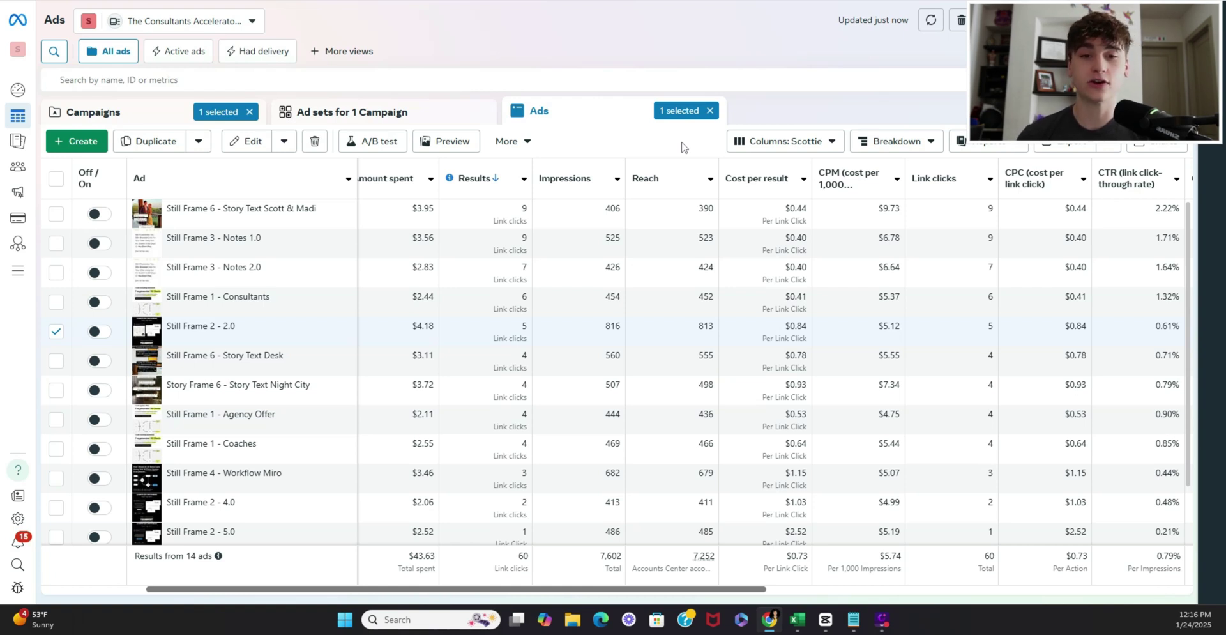
pyautogui.moveTo(849, 182)
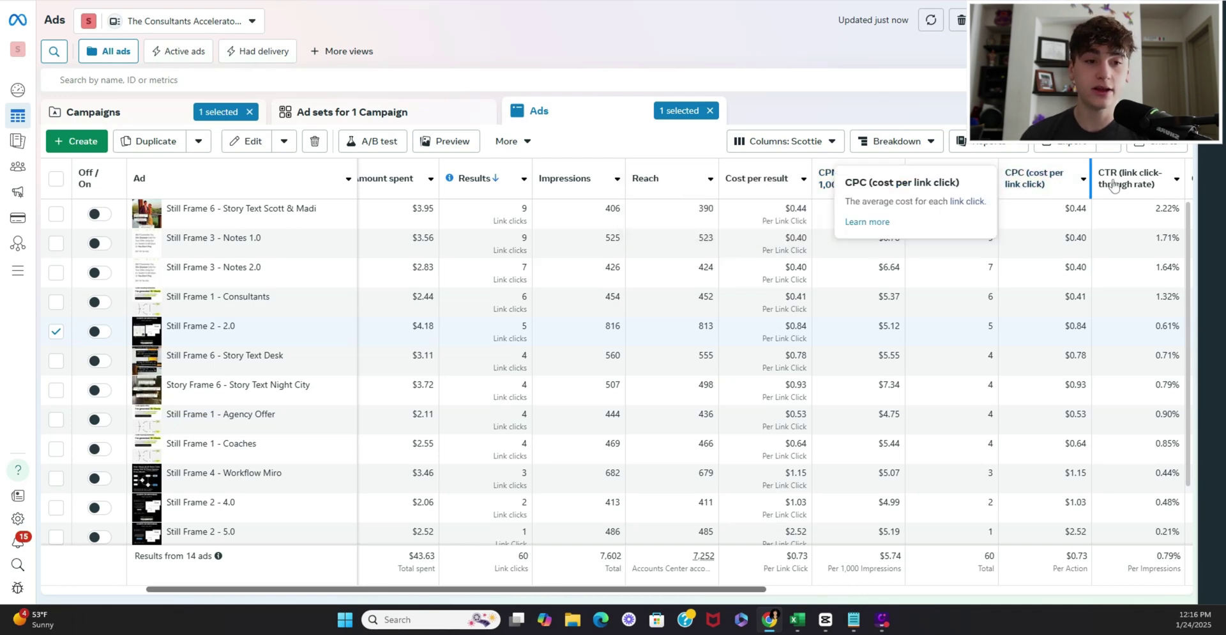
pyautogui.hscroll(2, 849, 205)
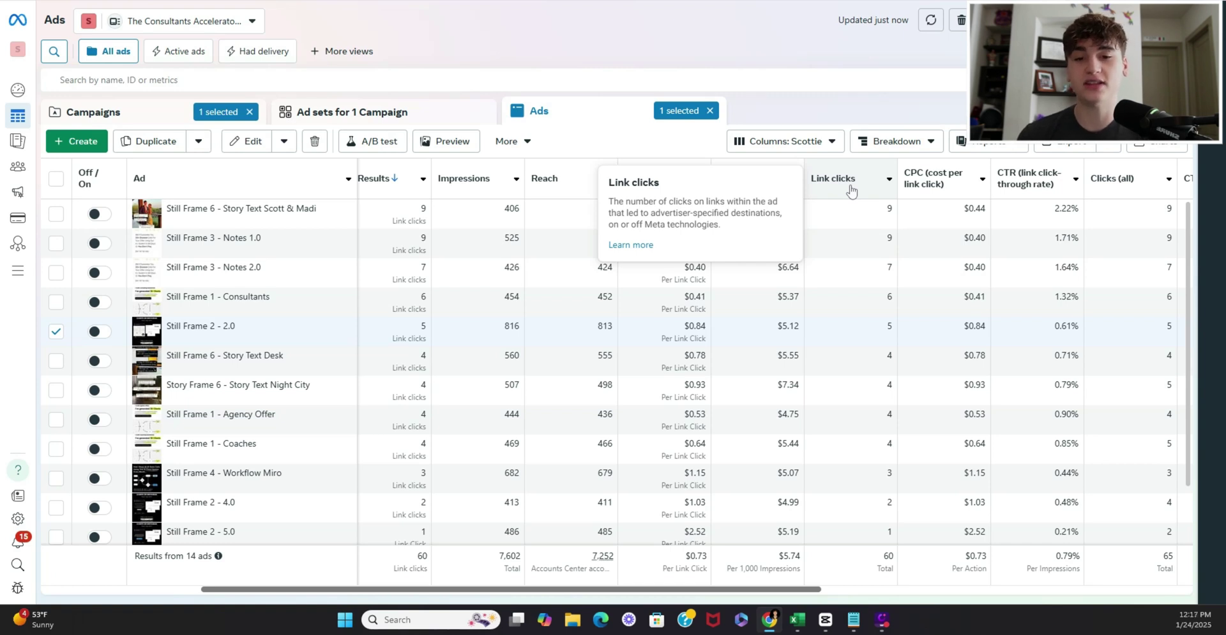
pyautogui.moveTo(899, 195)
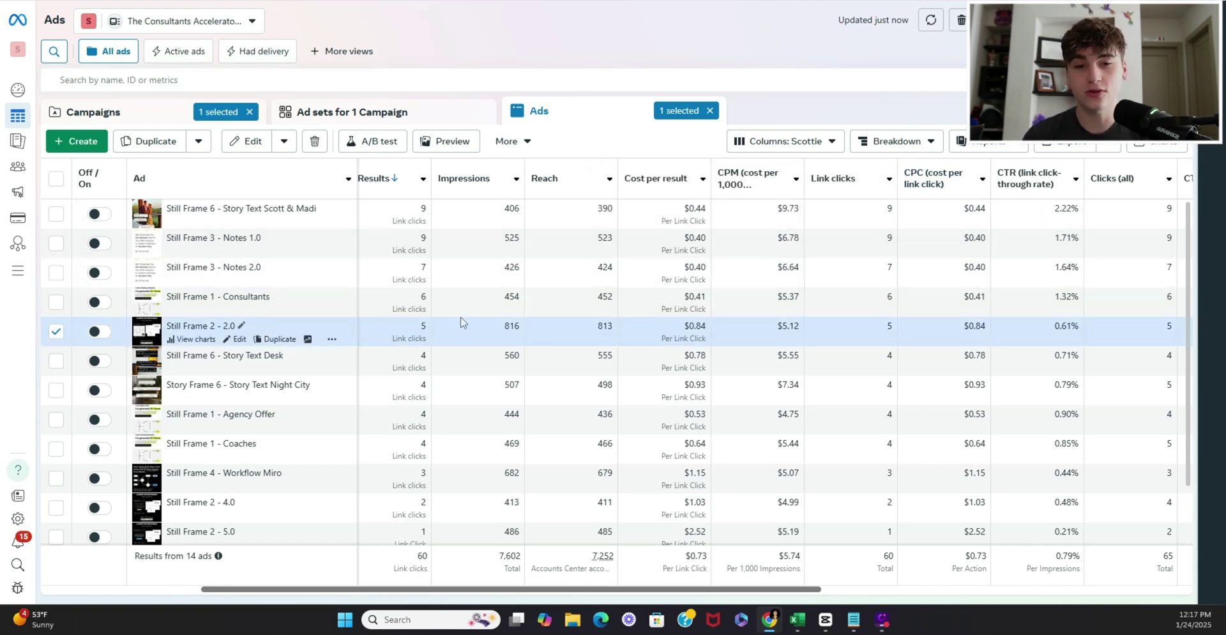
pyautogui.moveTo(766, 188)
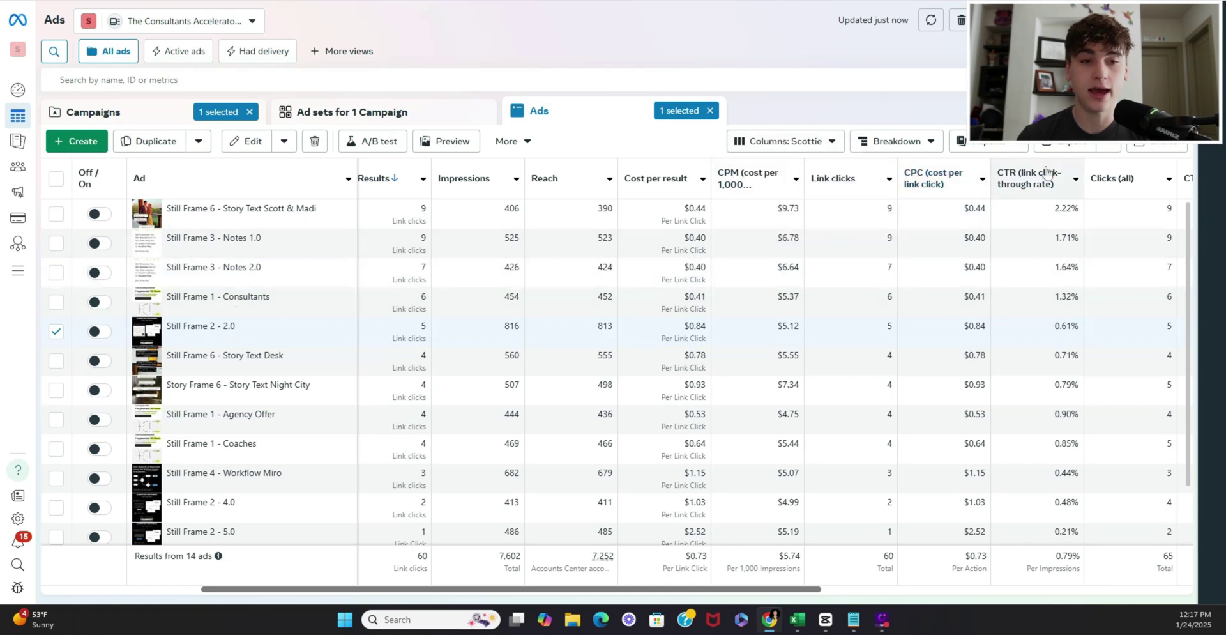
pyautogui.moveTo(1046, 178)
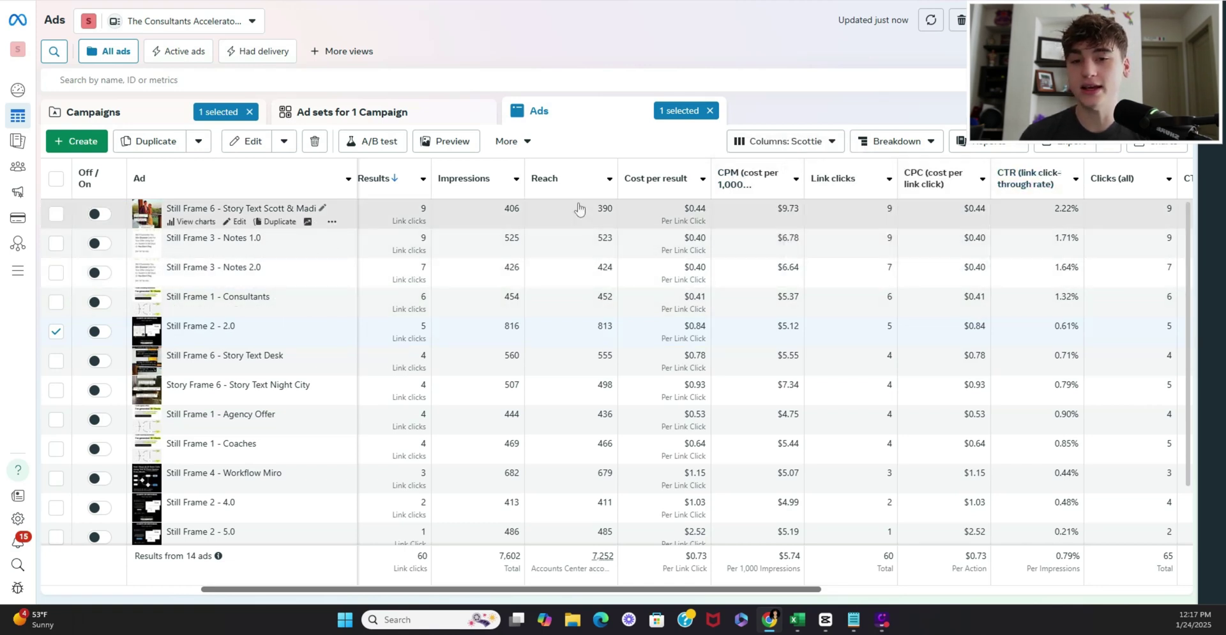
# Sort the ads by cost per result from lowest to highest and compare the cheapest and most expensive ads.
pyautogui.moveTo(664, 184)
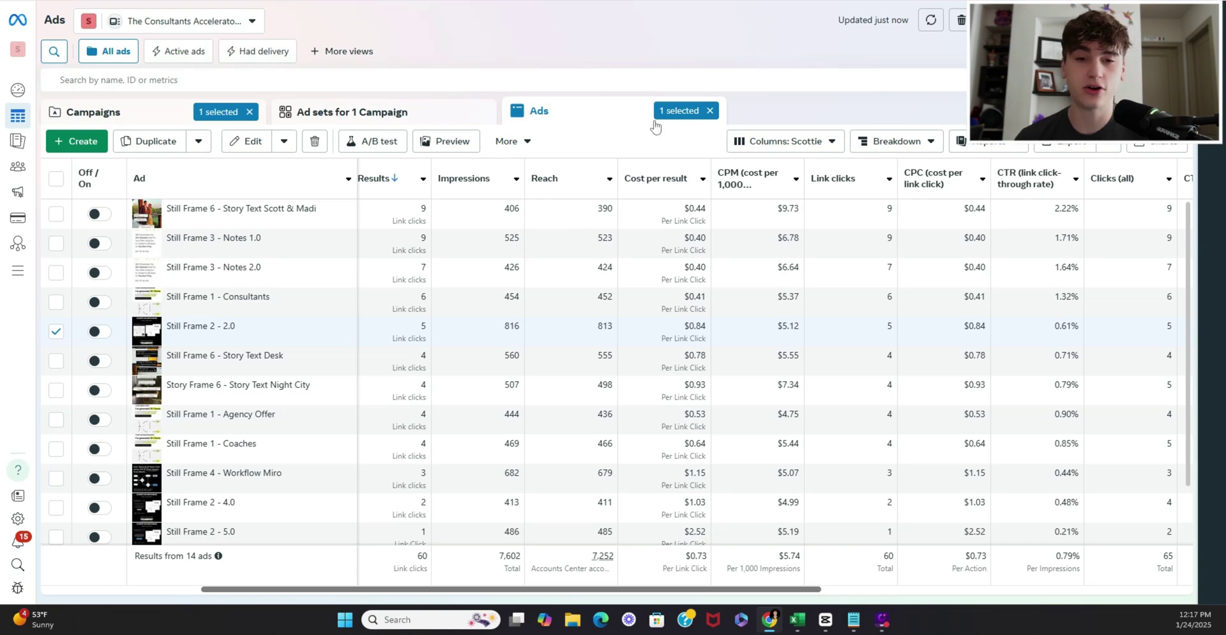
pyautogui.click(675, 187)
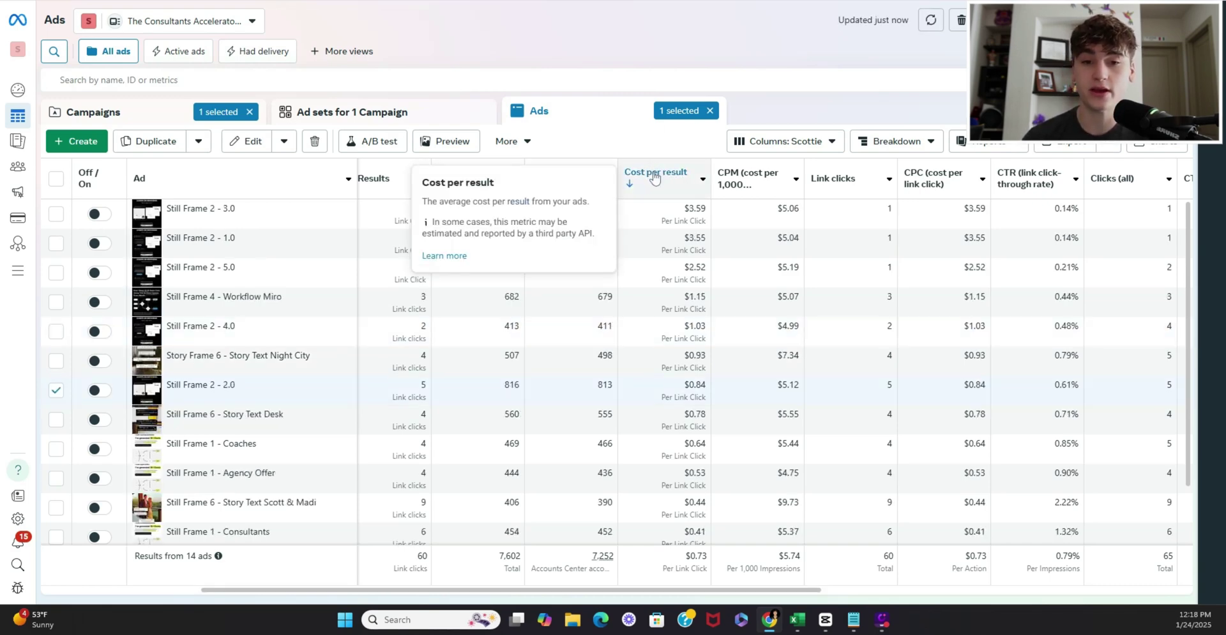
pyautogui.click(658, 186)
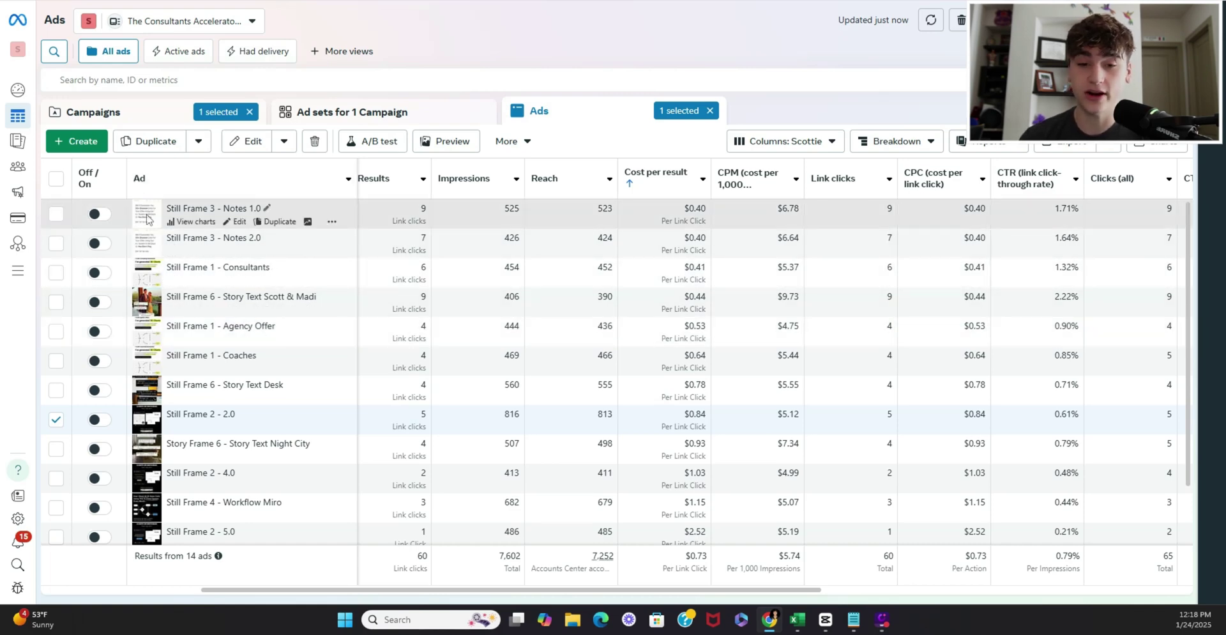
pyautogui.scroll(-2, 682, 530)
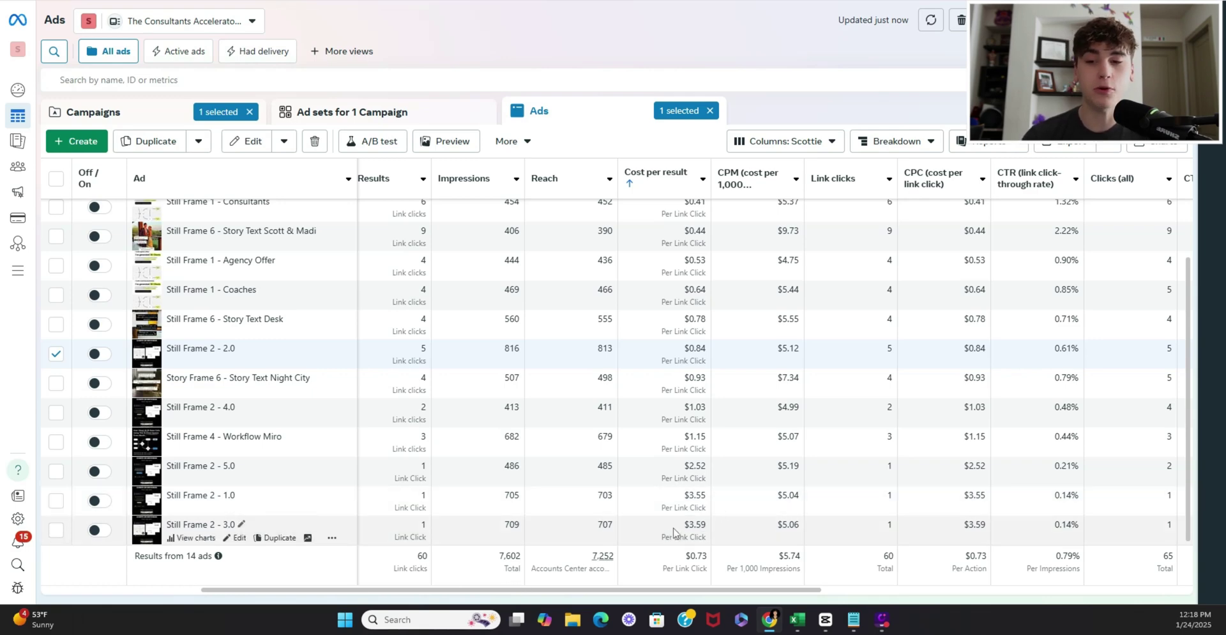
pyautogui.scroll(3, 673, 532)
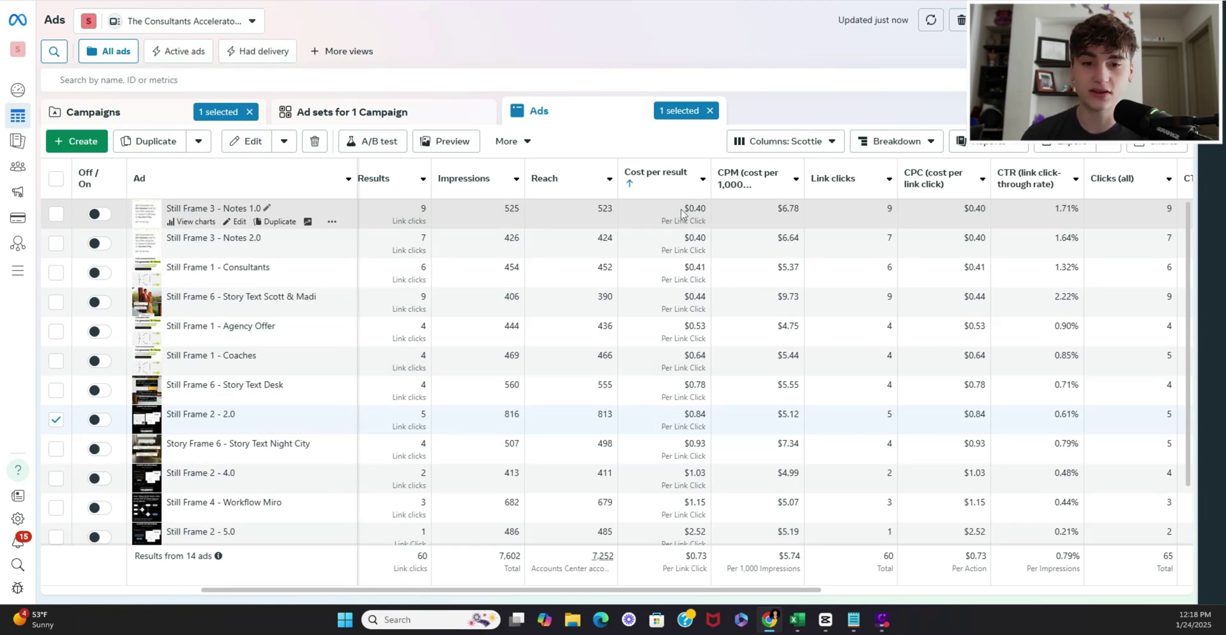
# Sort the ads by CPM from highest to lowest and select only the top ad to check its cost per result and CPM.
pyautogui.click(760, 185)
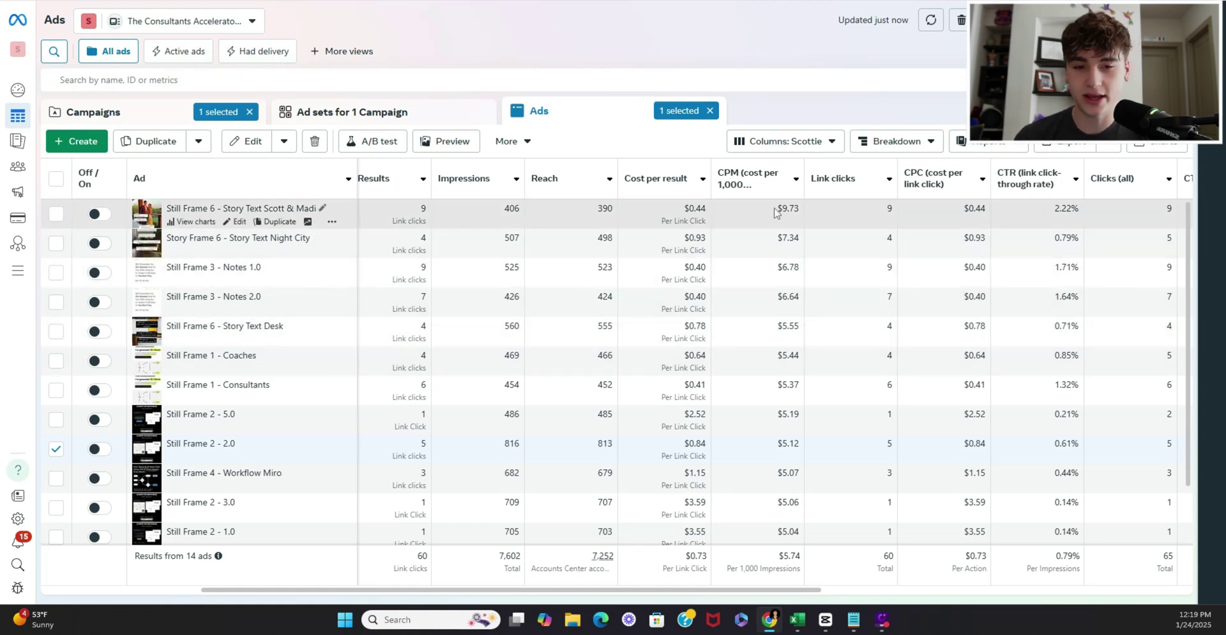
pyautogui.moveTo(774, 193)
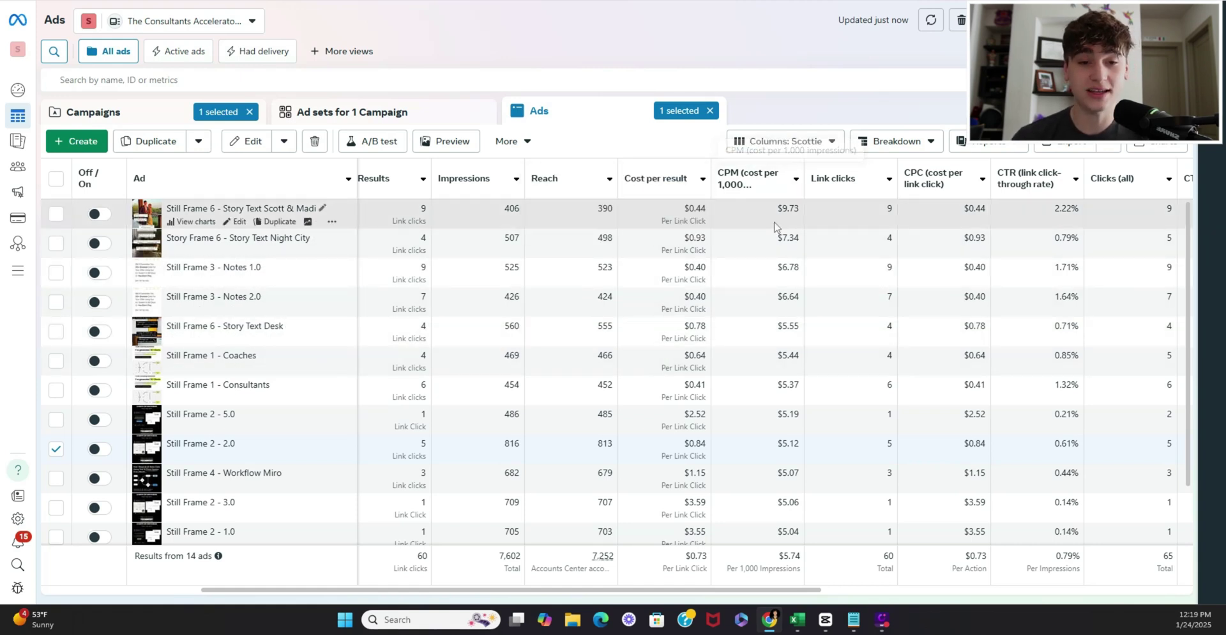
pyautogui.click(56, 448)
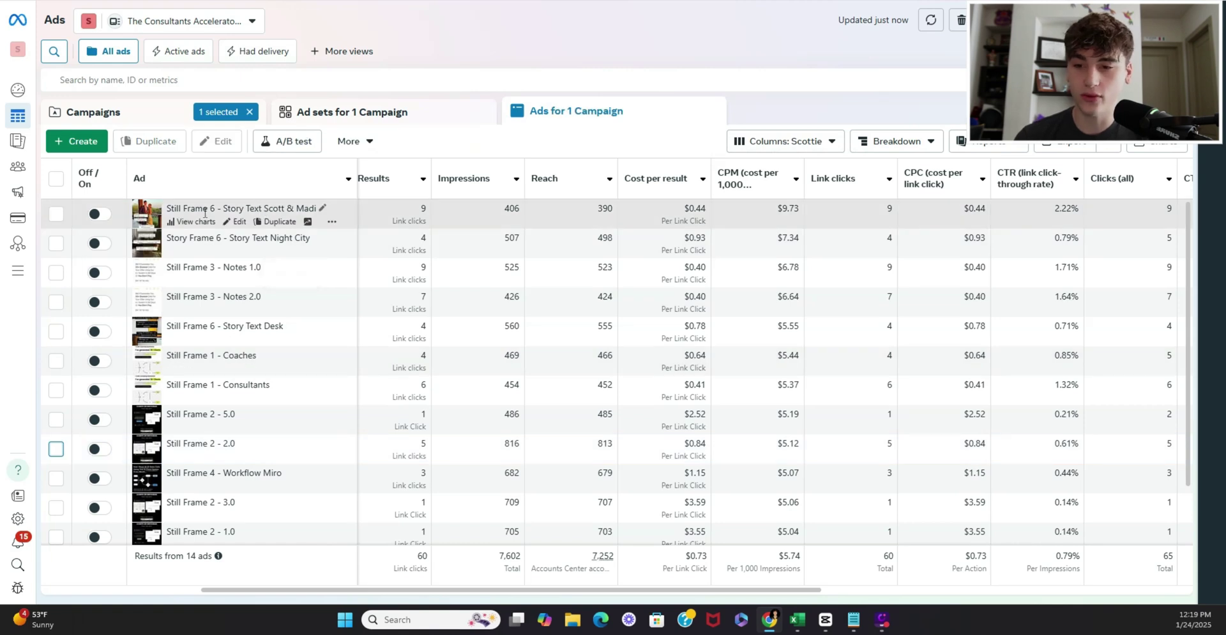
pyautogui.click(54, 216)
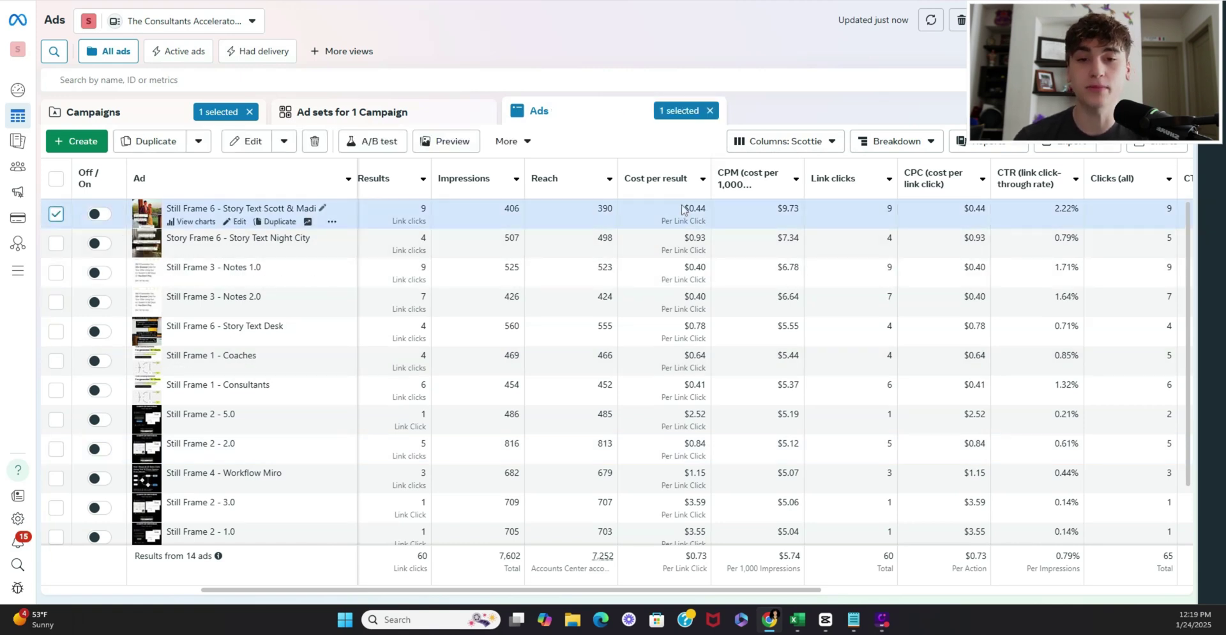
pyautogui.moveTo(681, 215); pyautogui.dragTo(707, 220)
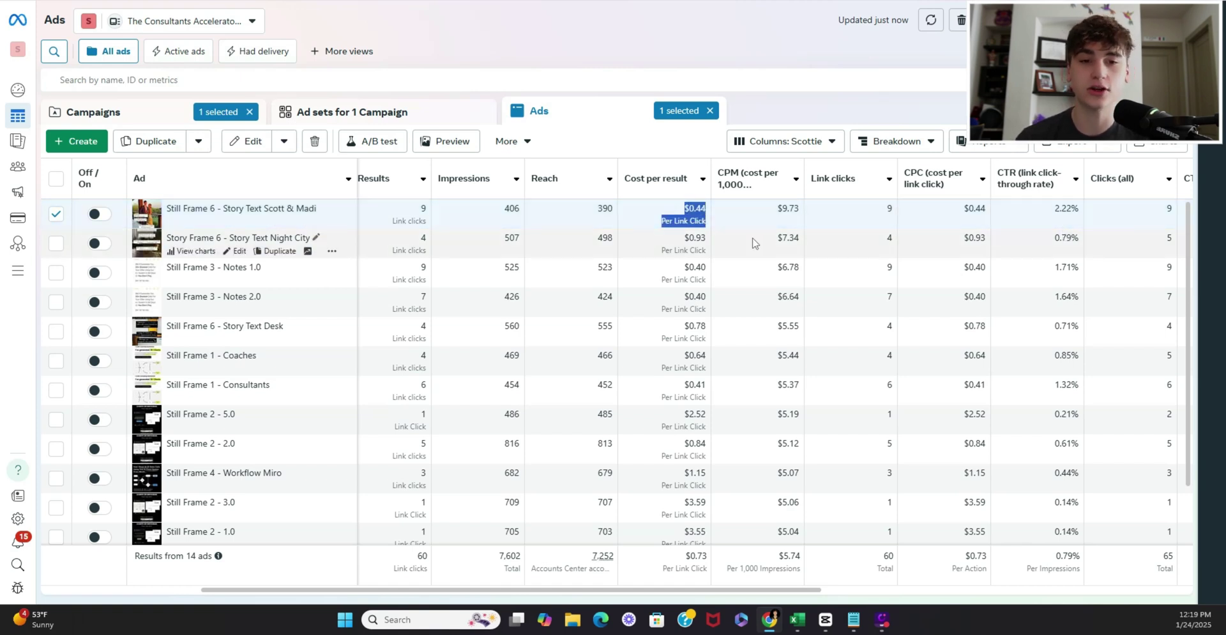
pyautogui.moveTo(777, 209); pyautogui.dragTo(796, 210)
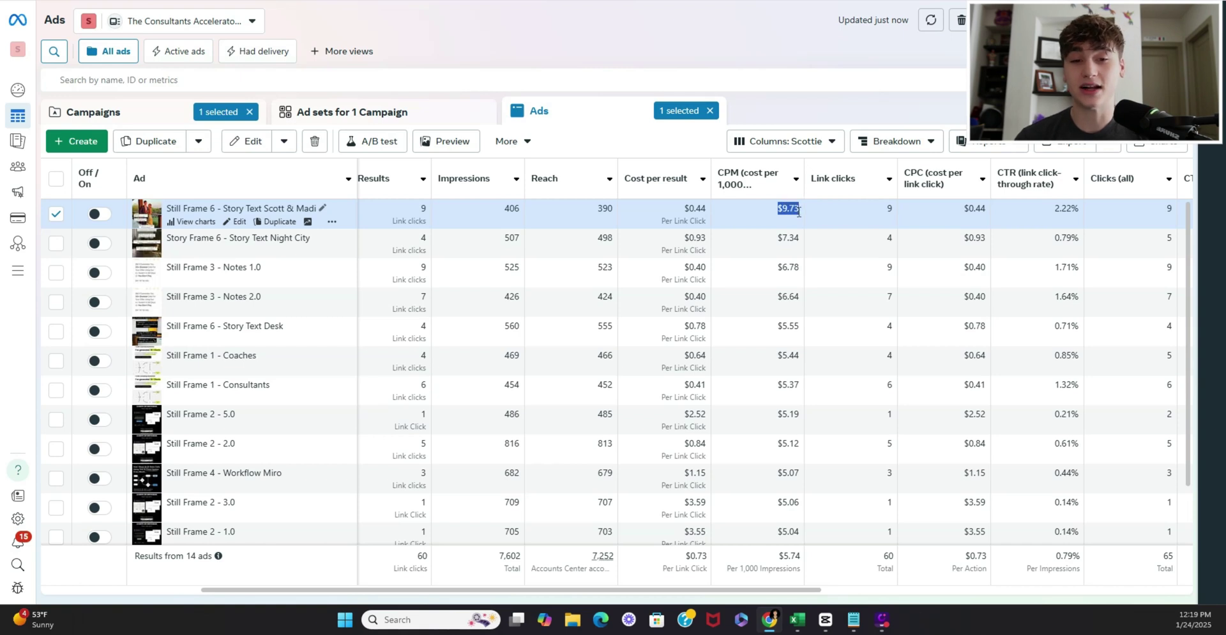
pyautogui.click(643, 140)
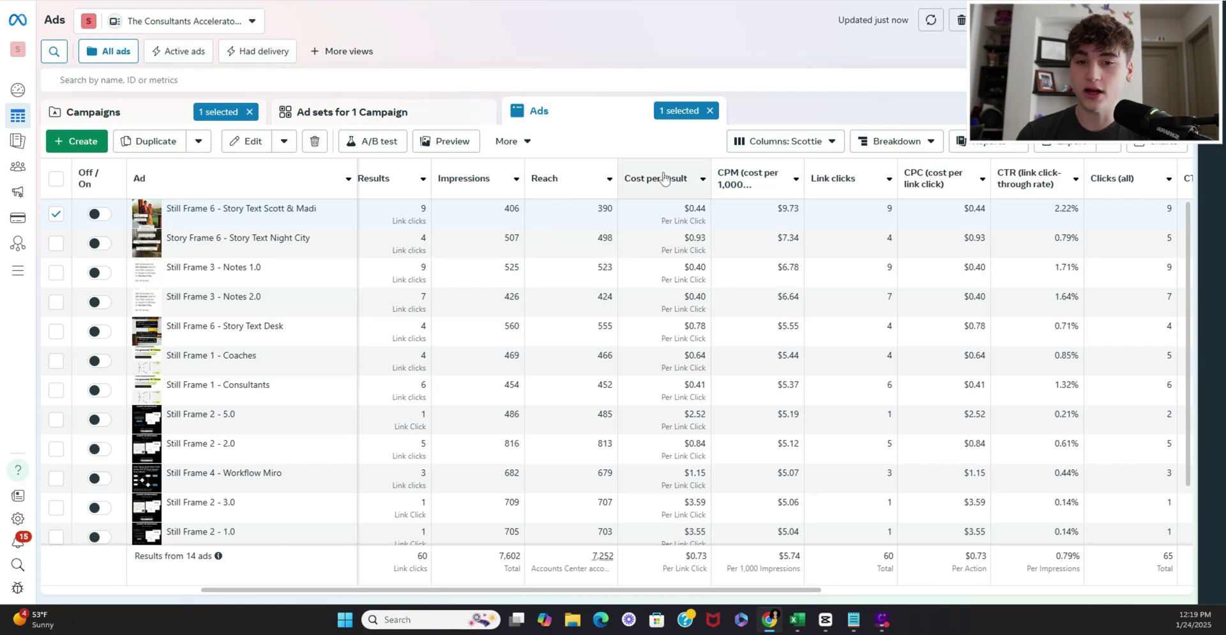
# Examine the link click-through rate and CPM columns for all ads in the list.
pyautogui.moveTo(1052, 185)
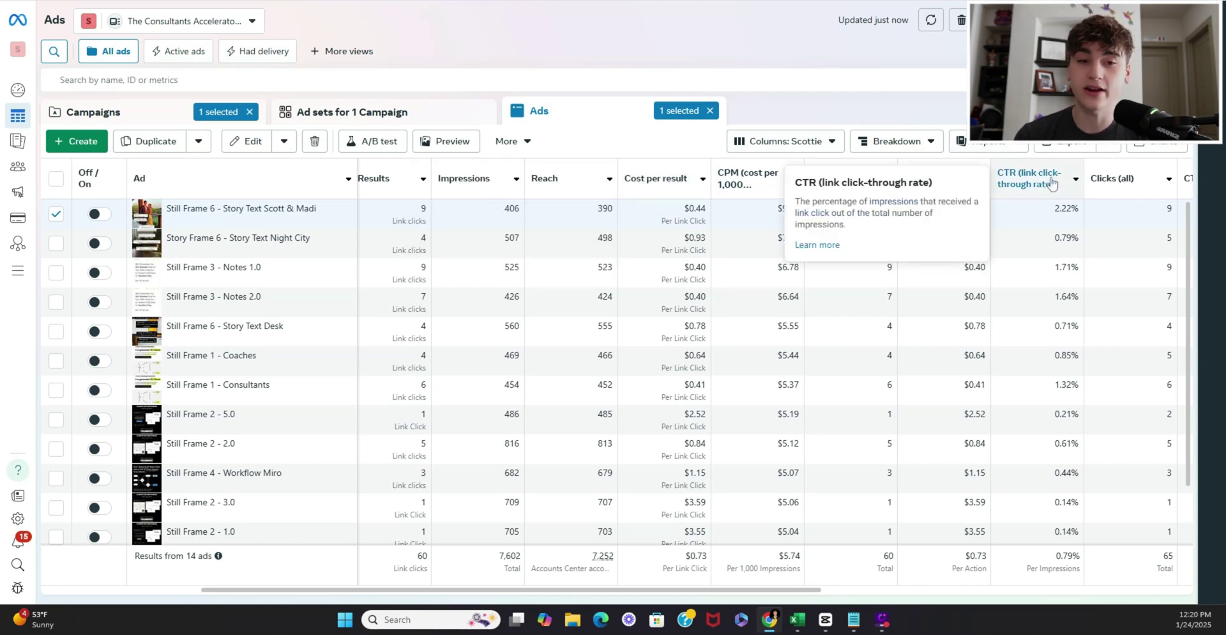
pyautogui.moveTo(761, 191)
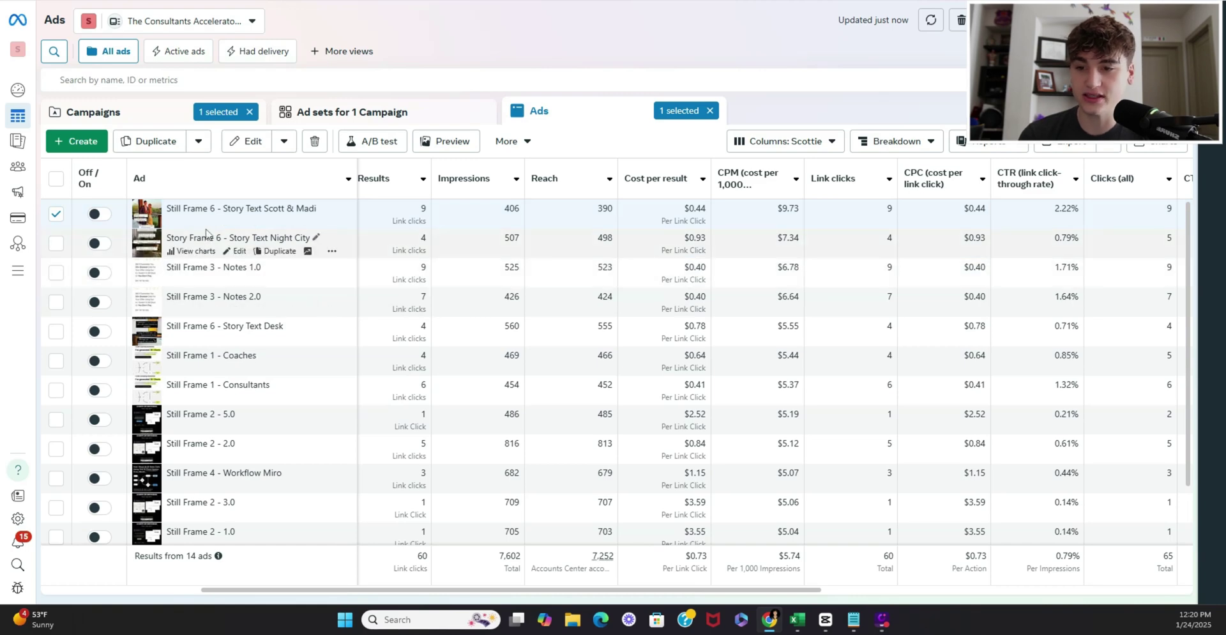
pyautogui.scroll(-2, 208, 274)
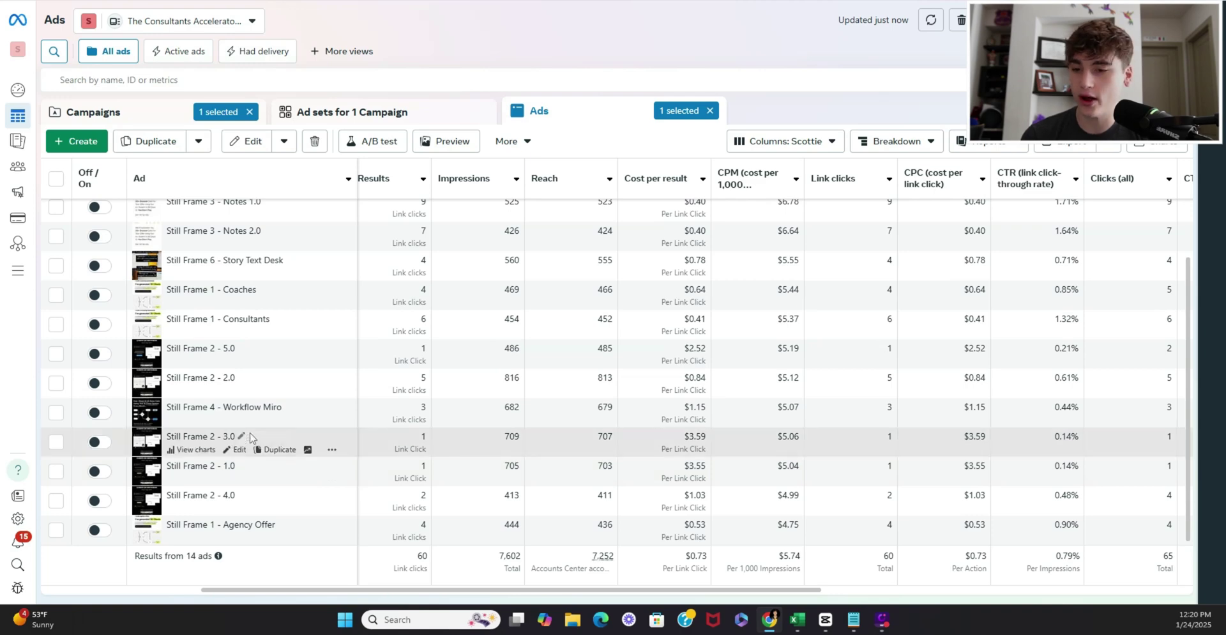
pyautogui.scroll(2, 267, 337)
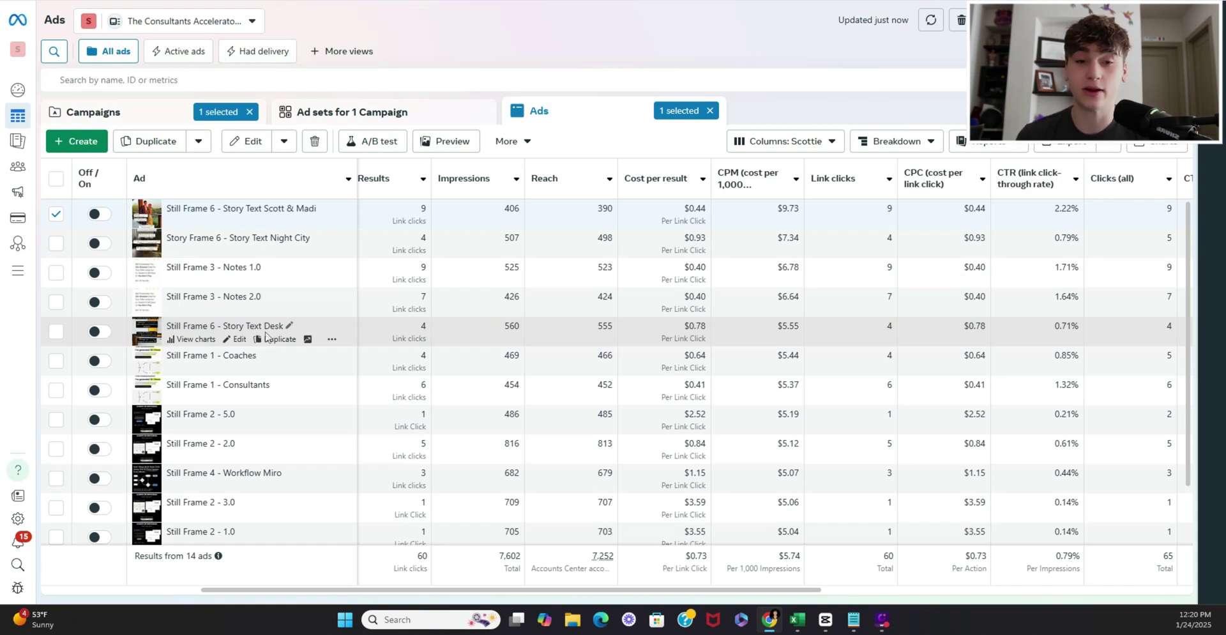
# Sort the ads by link click-through rate from highest to lowest and compare the rates of the two best ads.
pyautogui.click(1047, 183)
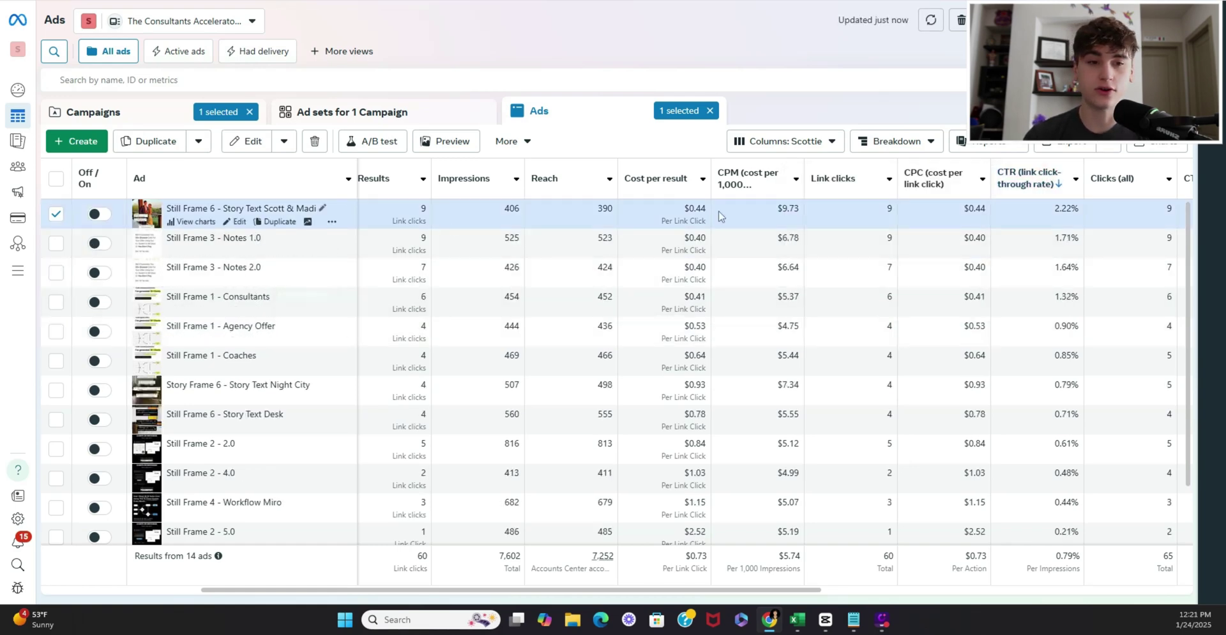
pyautogui.click(1051, 185)
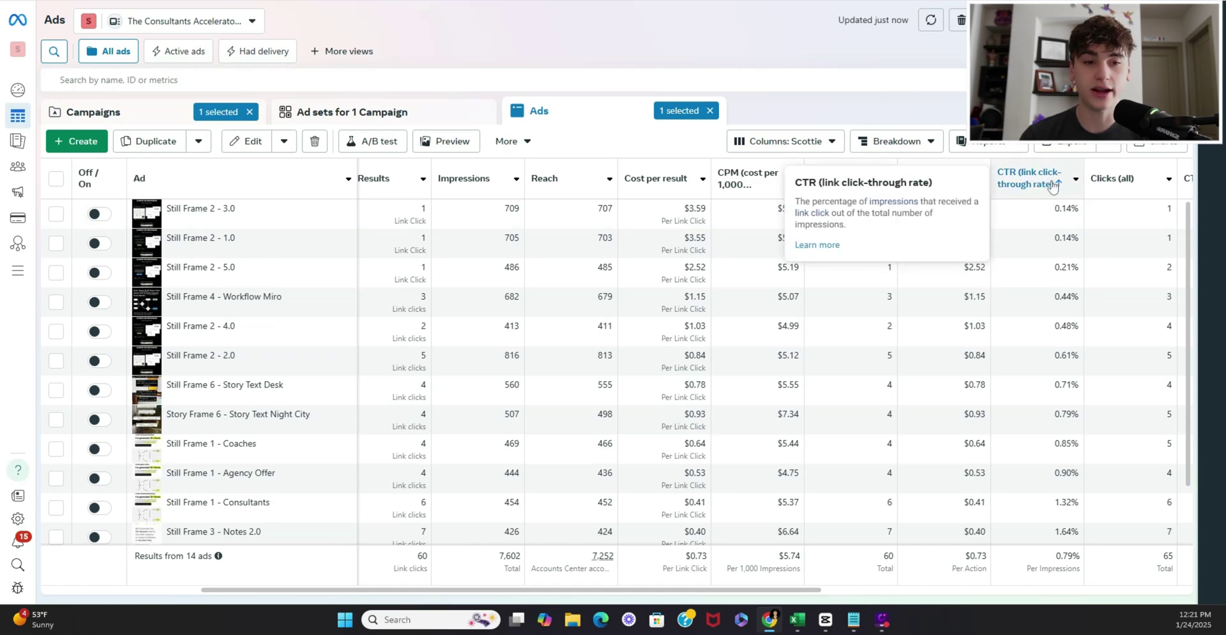
pyautogui.click(1043, 185)
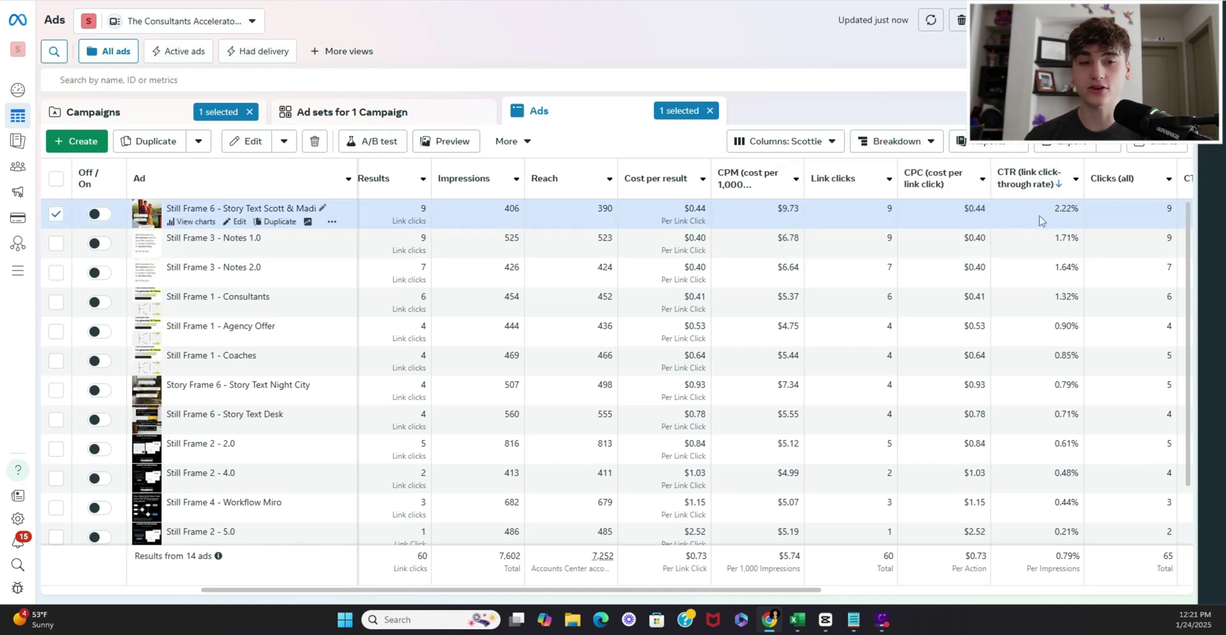
pyautogui.moveTo(1056, 214); pyautogui.dragTo(1083, 206)
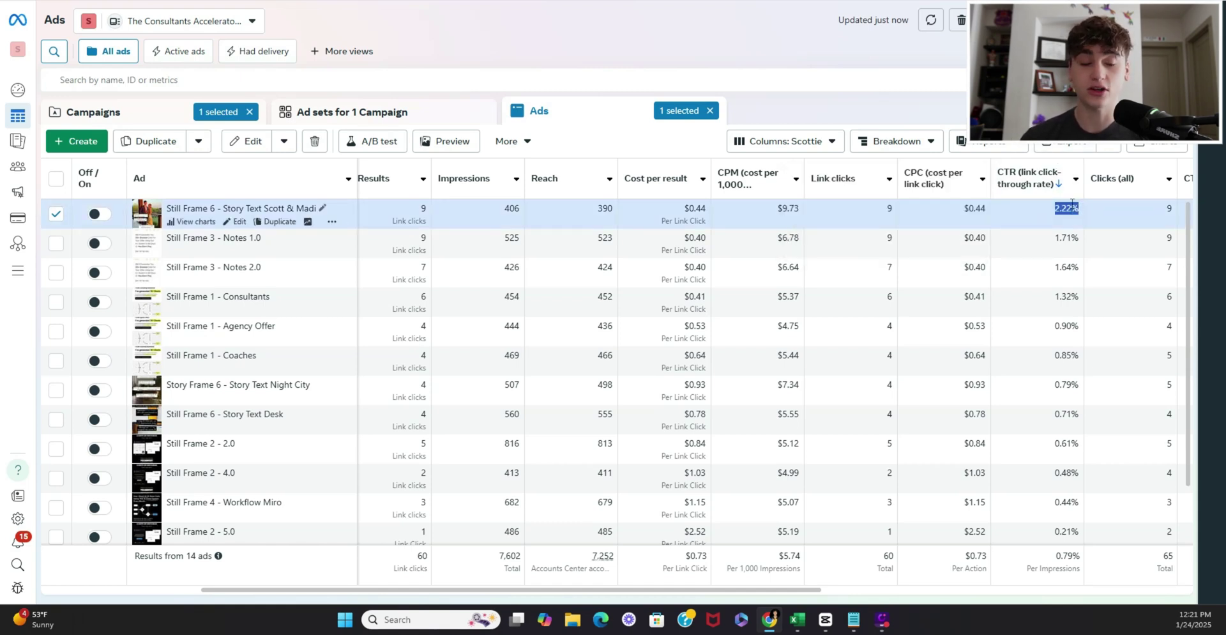
pyautogui.moveTo(1054, 239); pyautogui.dragTo(1077, 240)
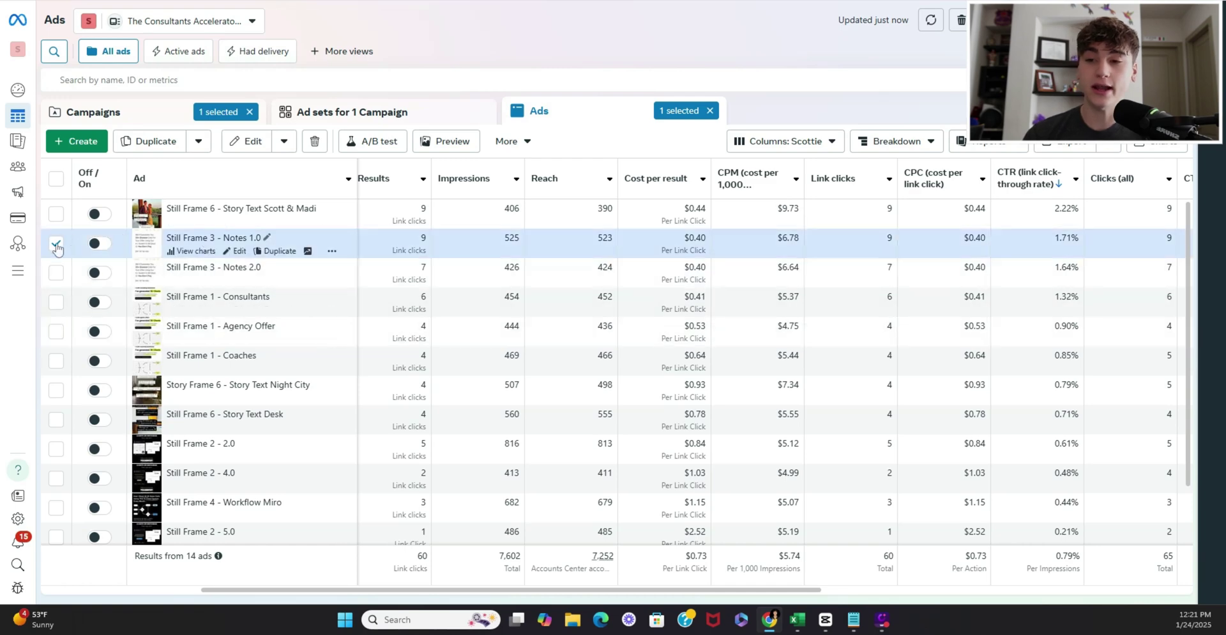
# Deselect Still Frame 3 - Notes 1.0 and check the link click-through rate of the top-ranked Still Frame 6 ad.
pyautogui.click(1042, 176)
pyautogui.click(1042, 176)
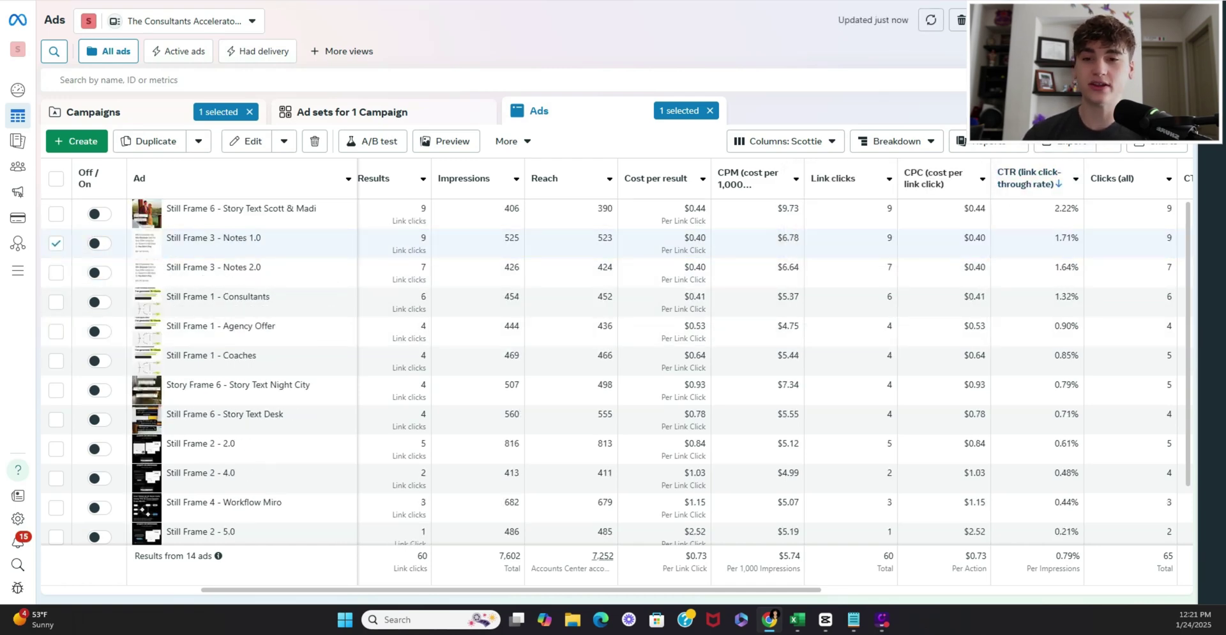
pyautogui.click(57, 243)
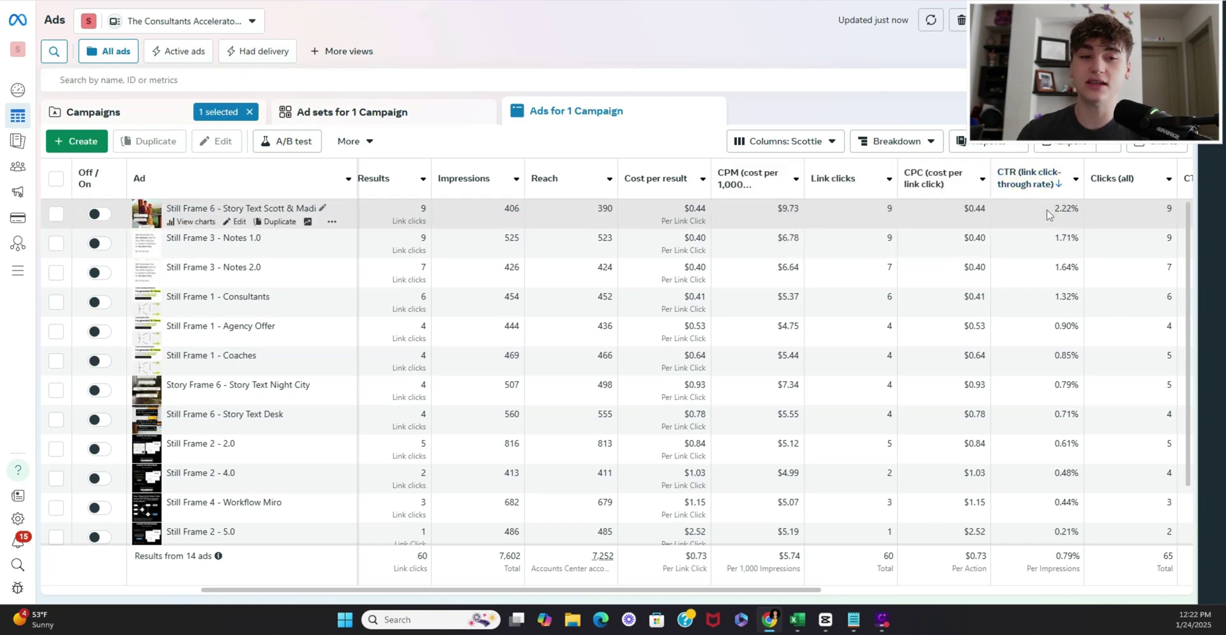
pyautogui.moveTo(1052, 210); pyautogui.dragTo(1083, 213)
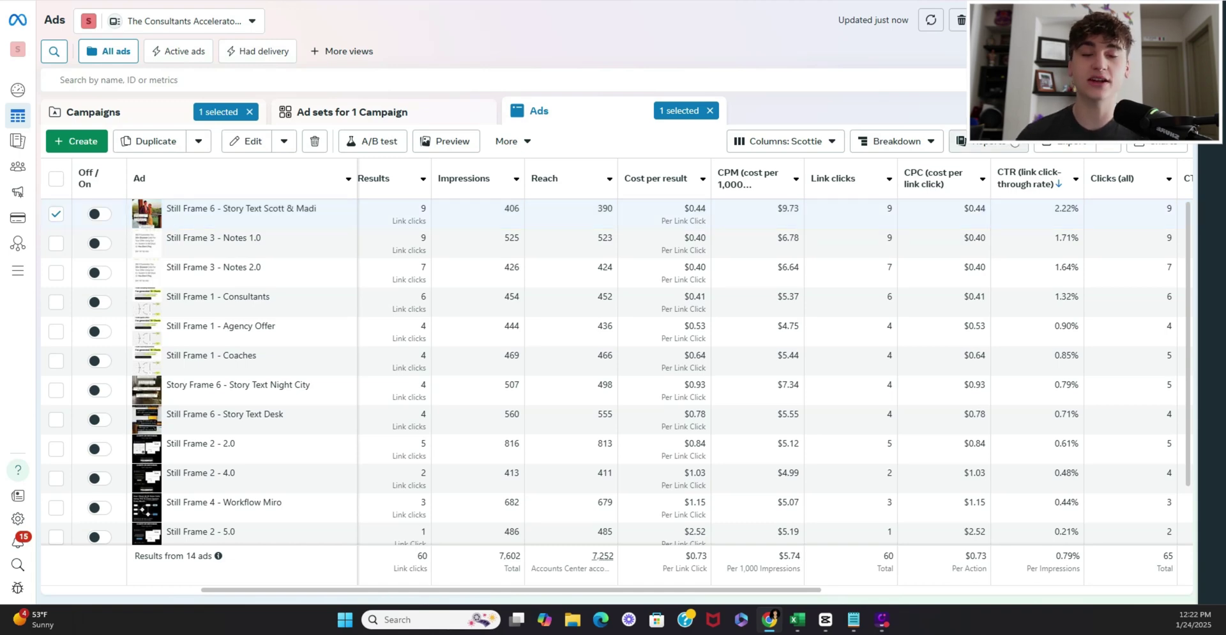
# Sort the ads by cost per link click from lowest to highest to compare the cheapest ones.
pyautogui.hscroll(4, 805, 182)
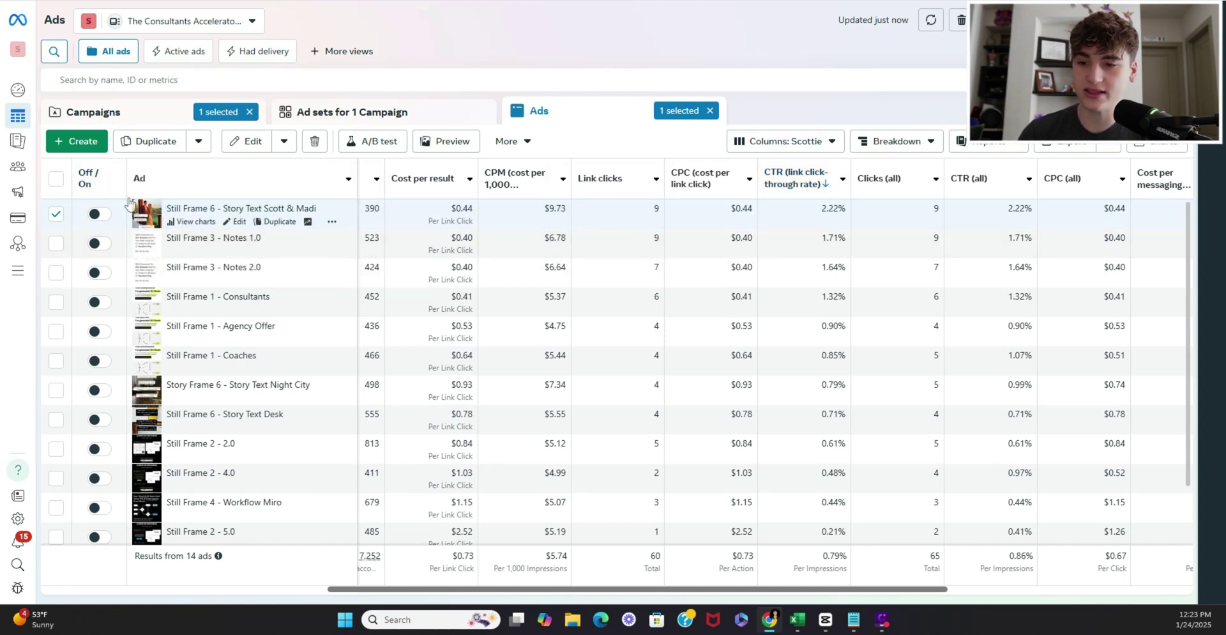
pyautogui.moveTo(195, 241)
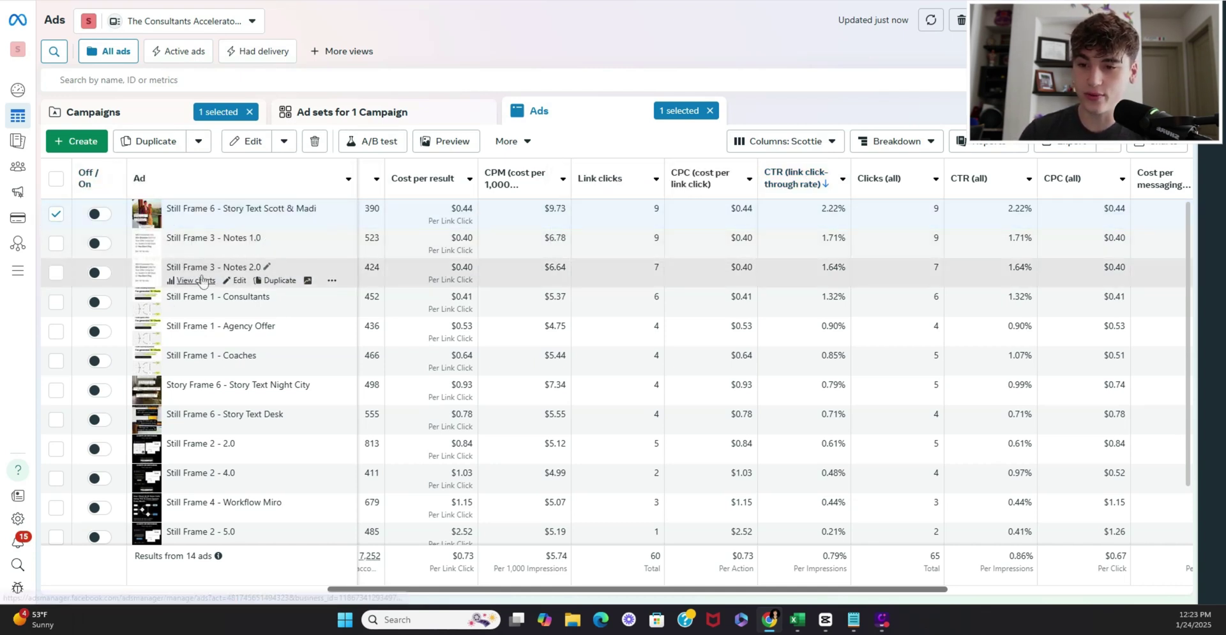
pyautogui.click(708, 183)
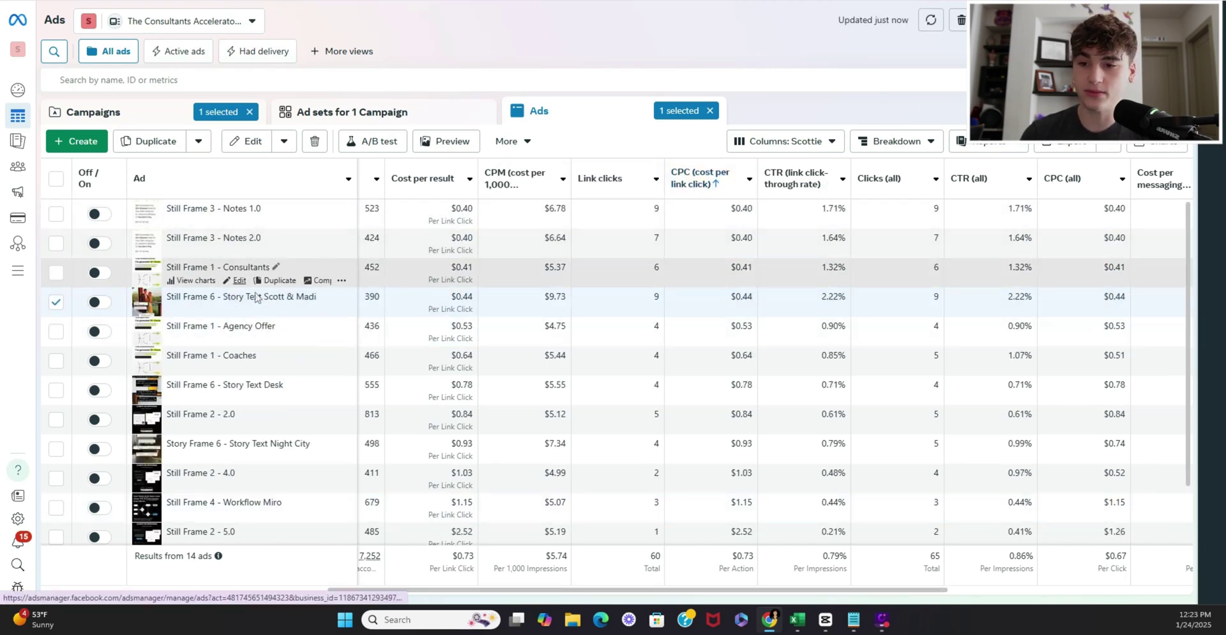
# Sort the ads by results from highest to lowest, compare impressions across the list, and deselect the top ad.
pyautogui.hscroll(-6, 472, 205)
pyautogui.click(533, 180)
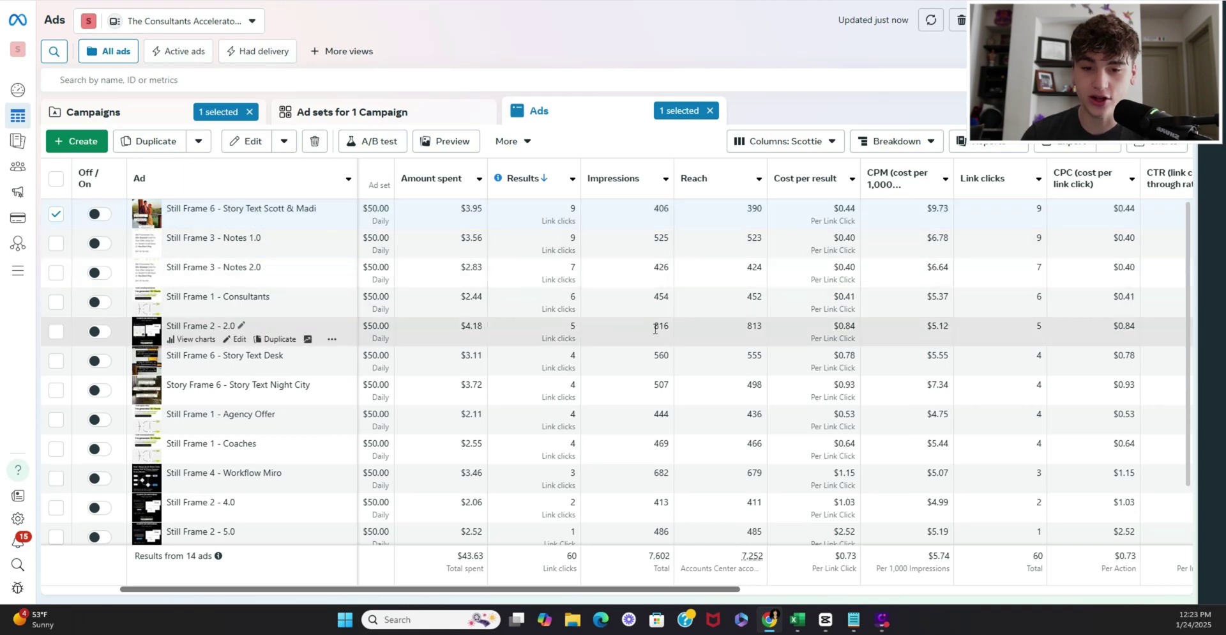
pyautogui.scroll(-2, 648, 389)
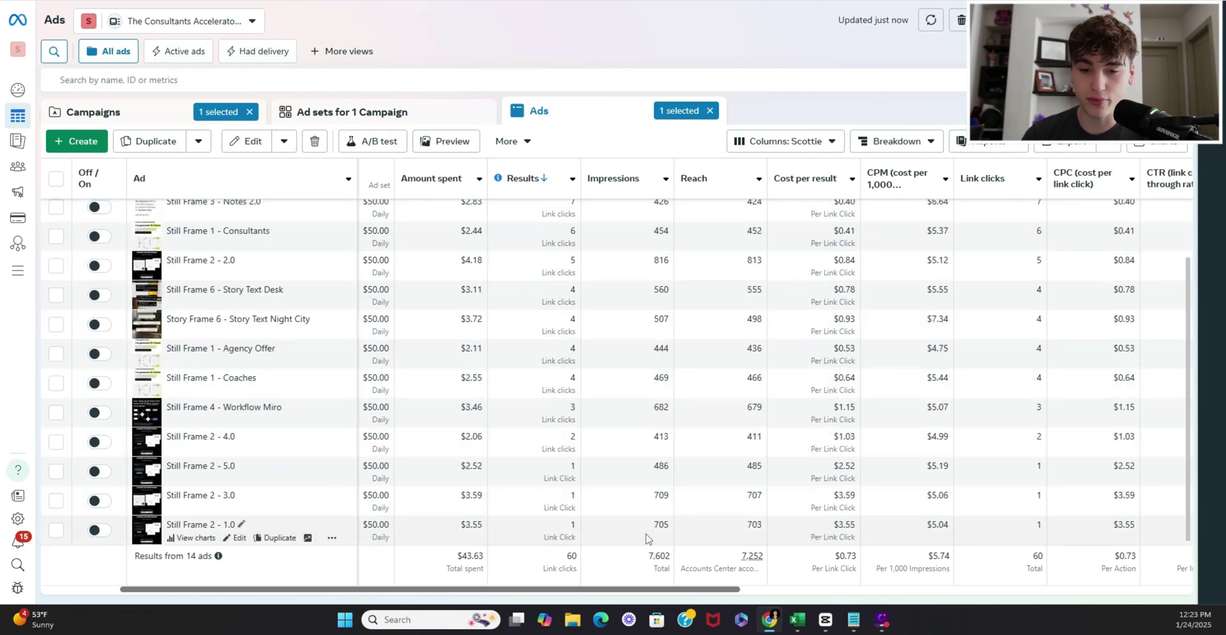
pyautogui.scroll(2, 646, 511)
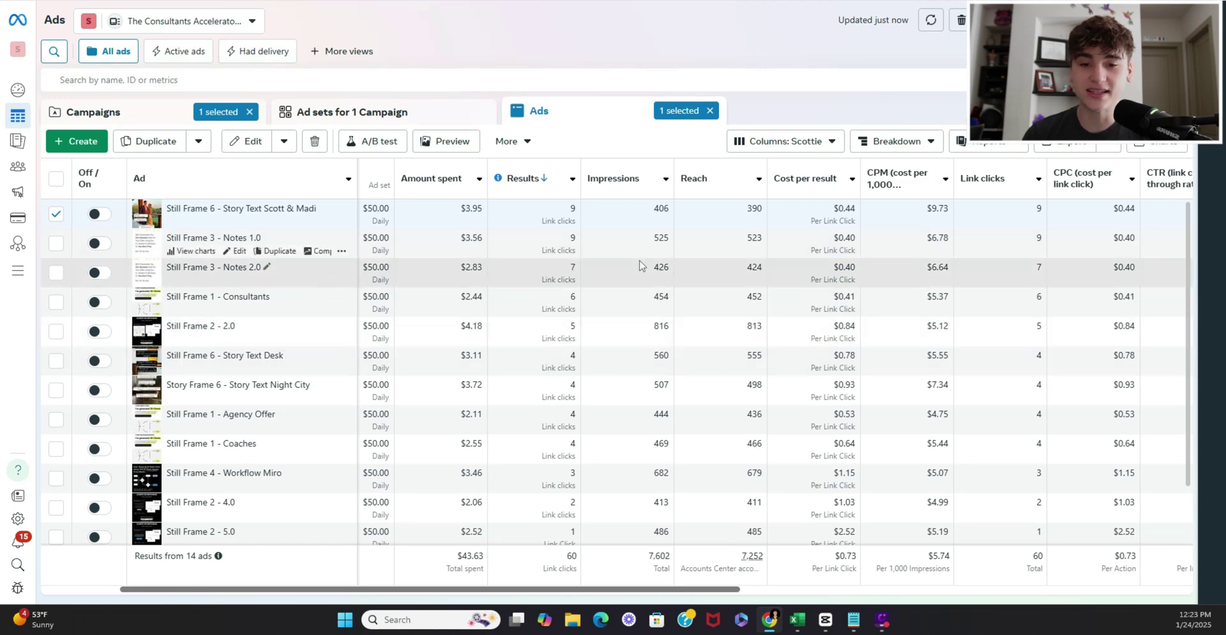
pyautogui.scroll(-3, 648, 275)
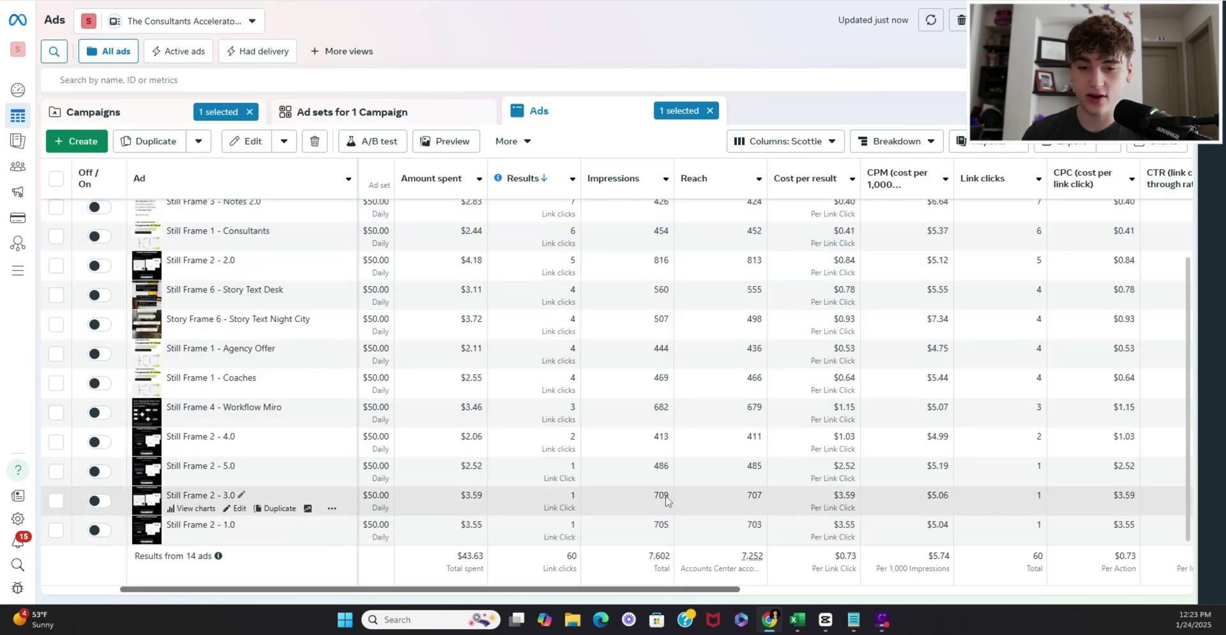
pyautogui.scroll(3, 638, 301)
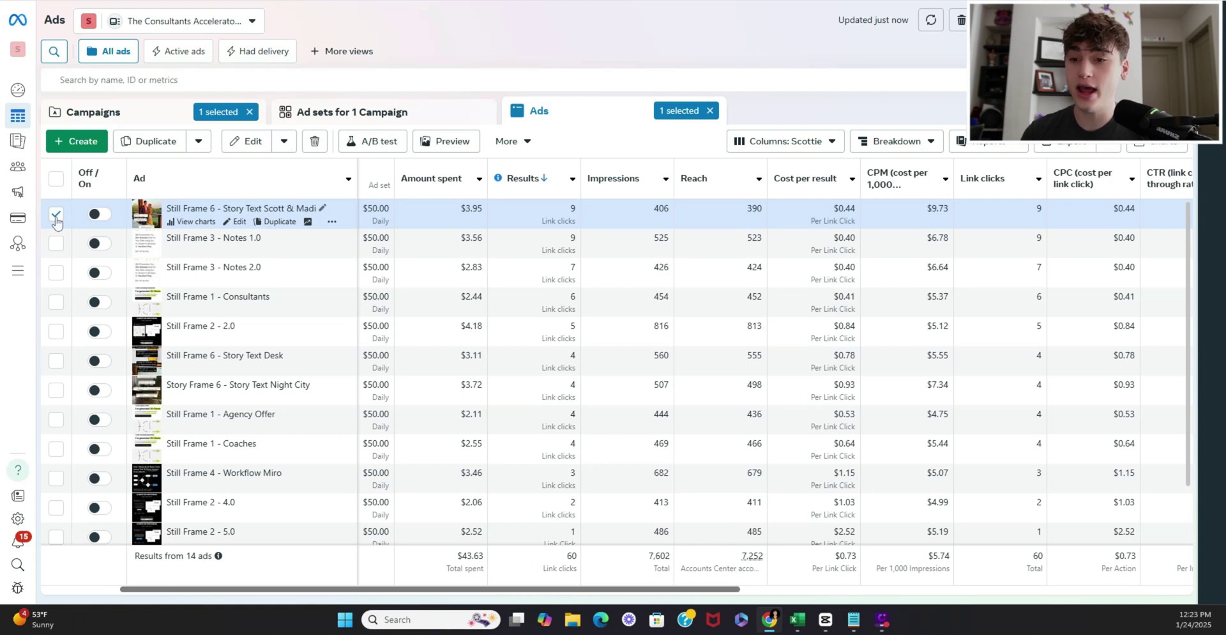
pyautogui.click(56, 217)
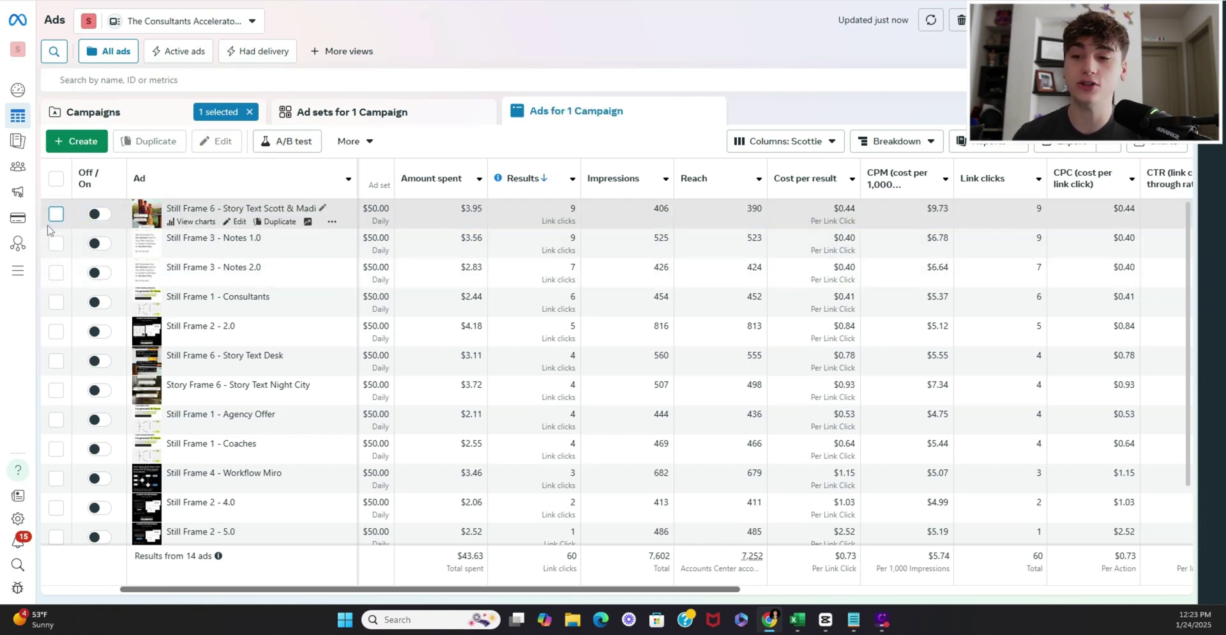